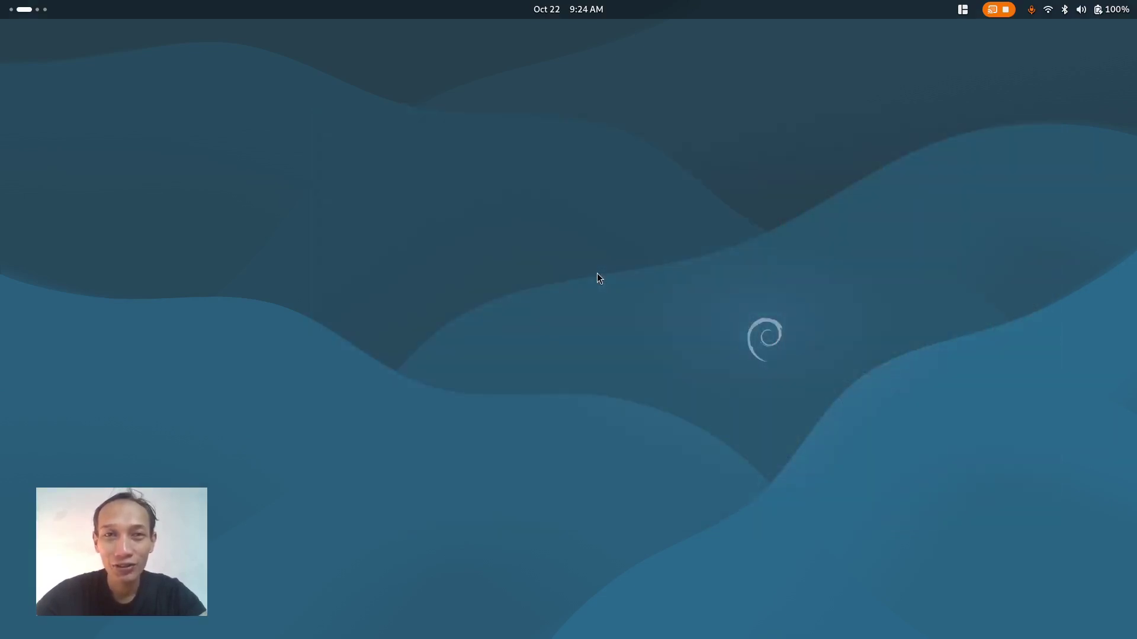
# Step: Launch GIMP from the Graphics app group and close its welcome dialog
pyautogui.click(9, 11)
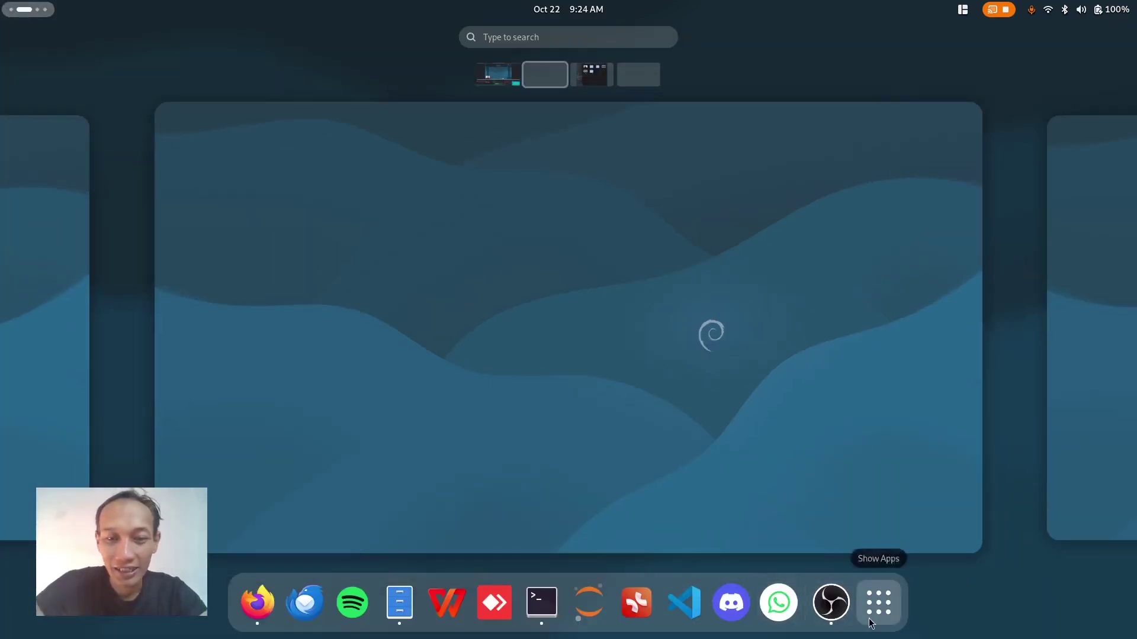
pyautogui.click(877, 603)
pyautogui.click(384, 462)
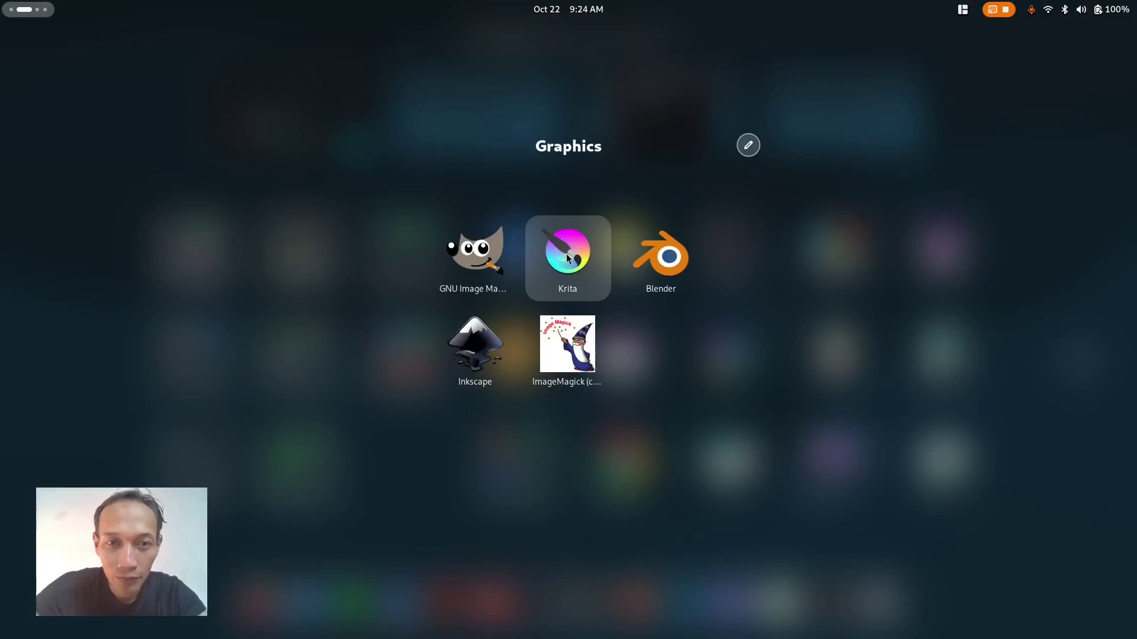
pyautogui.click(489, 263)
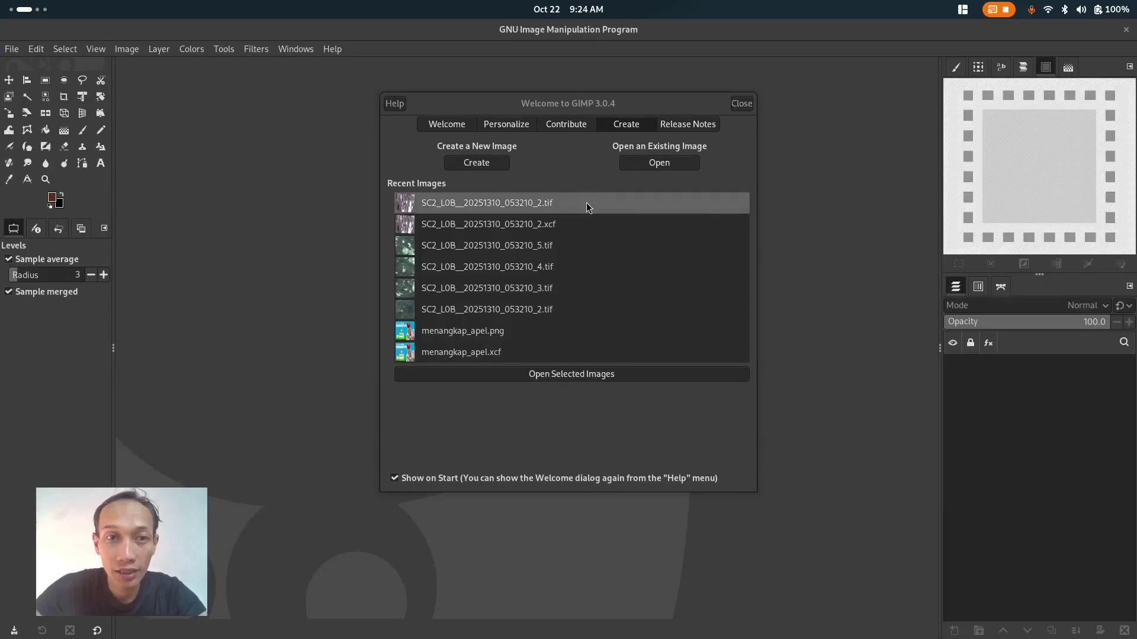
pyautogui.click(742, 104)
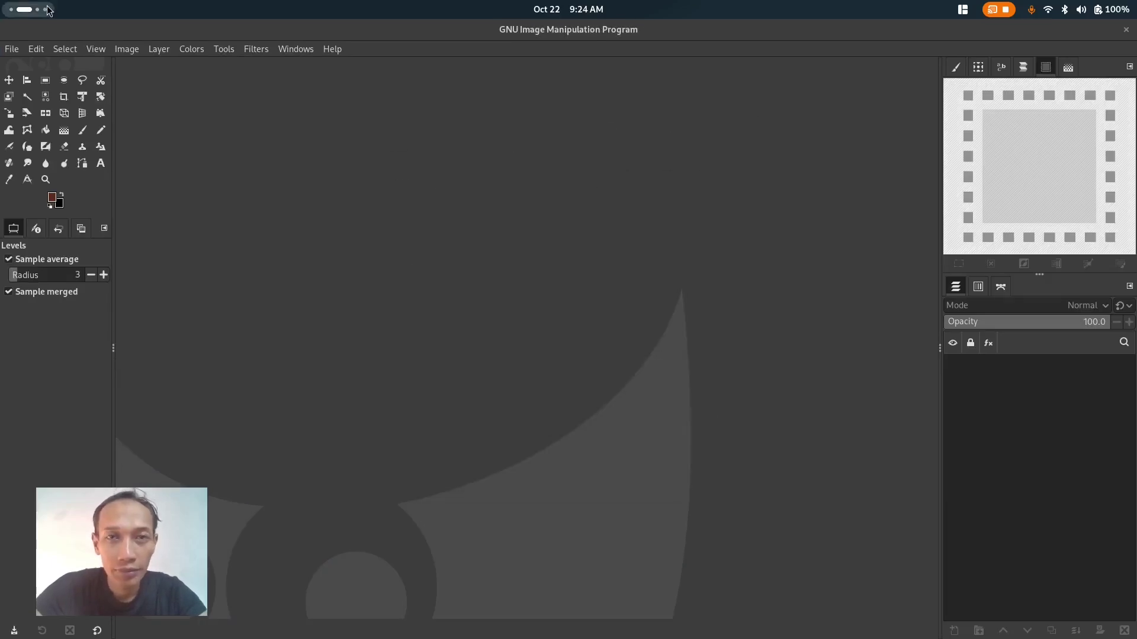
# Step: Move the GIMP window to the workspace holding the Bahan file manager window and bring that folder to the front
pyautogui.click(56, 8)
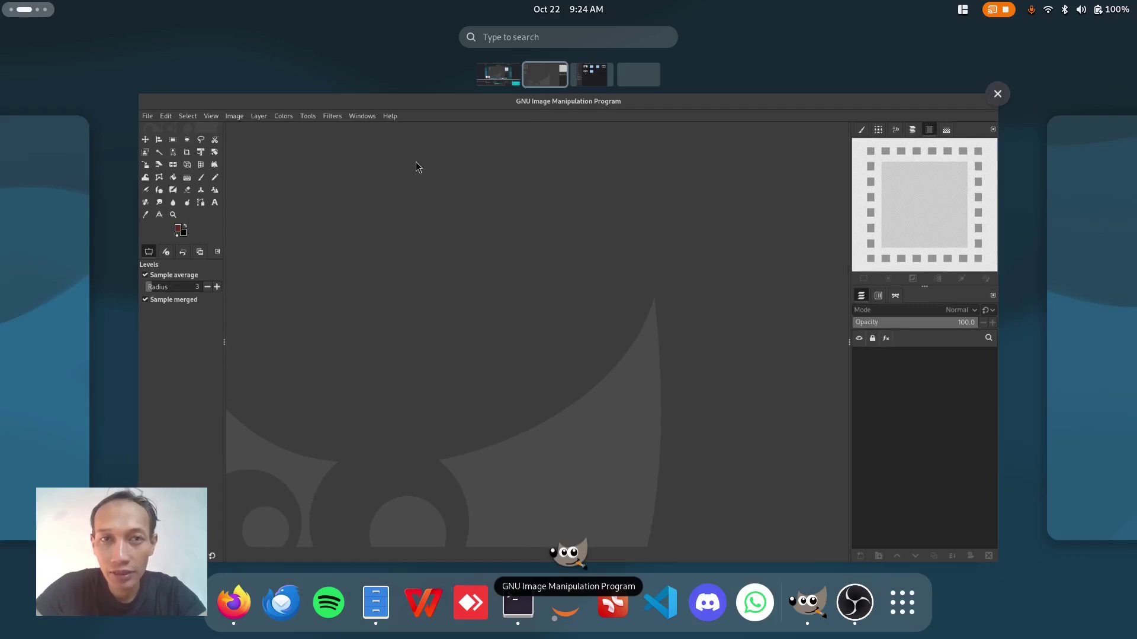
pyautogui.click(594, 86)
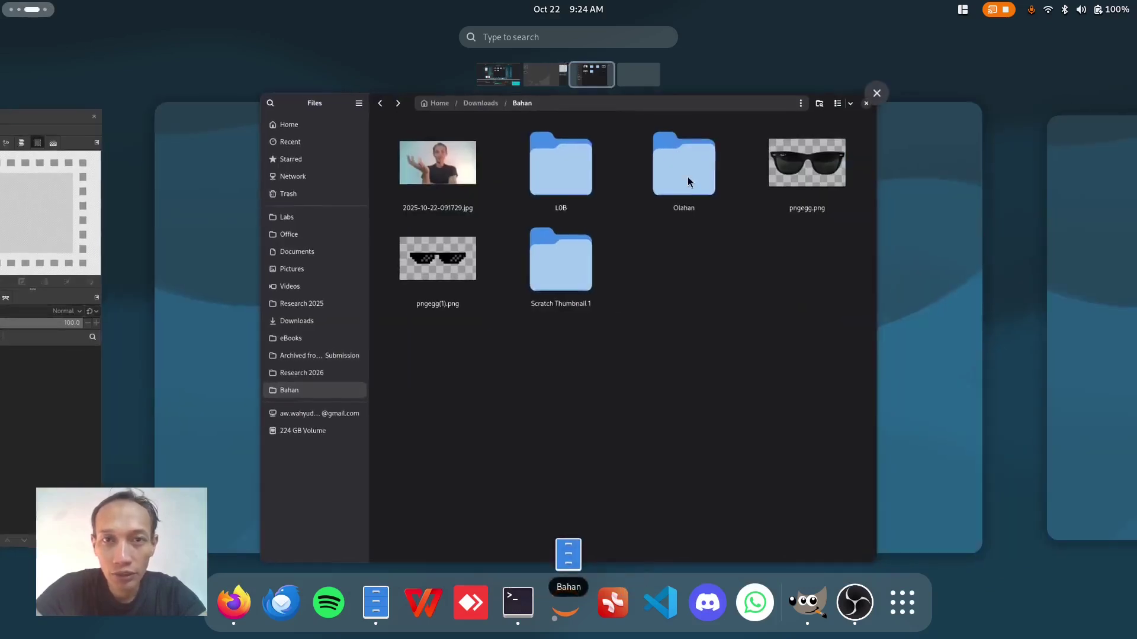
pyautogui.moveTo(622, 130); pyautogui.dragTo(107, 212)
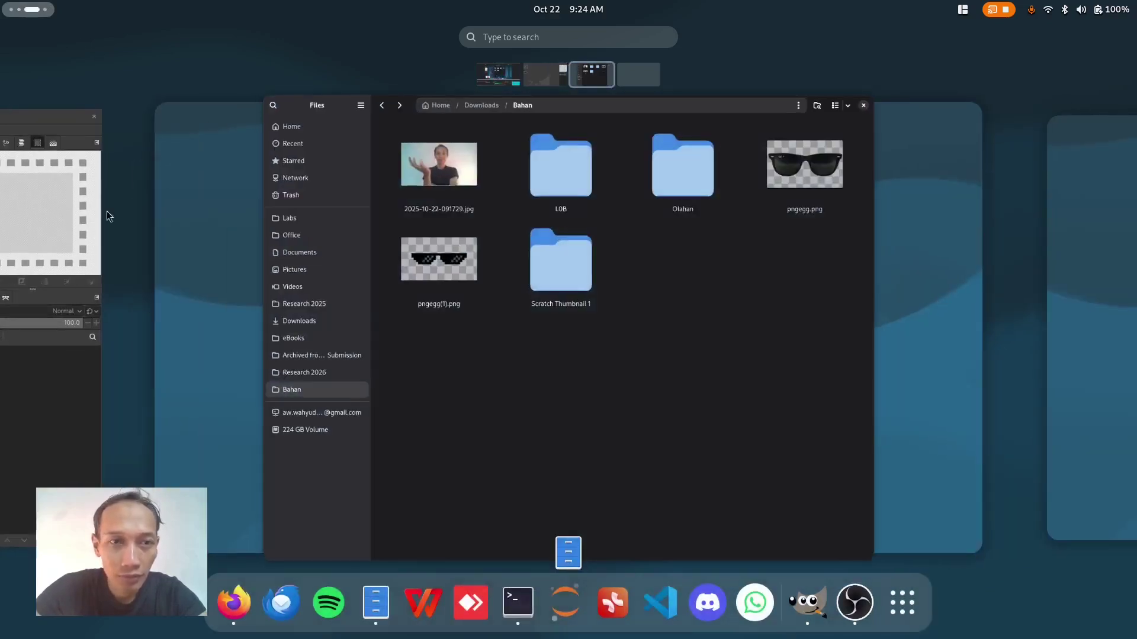
pyautogui.moveTo(674, 236); pyautogui.dragTo(70, 262)
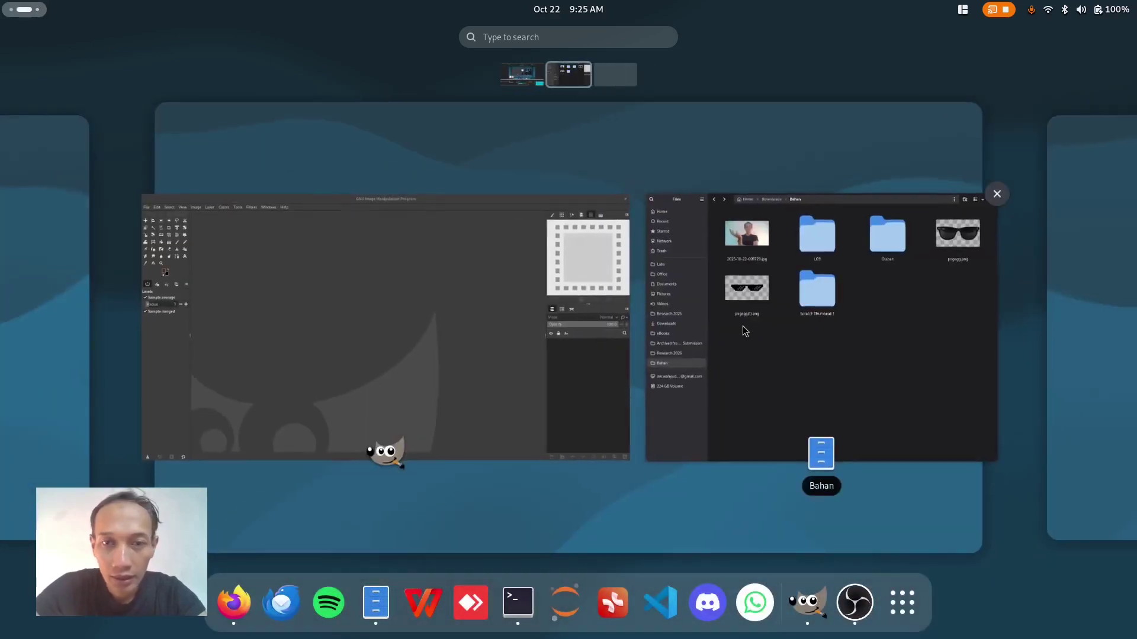
pyautogui.click(742, 327)
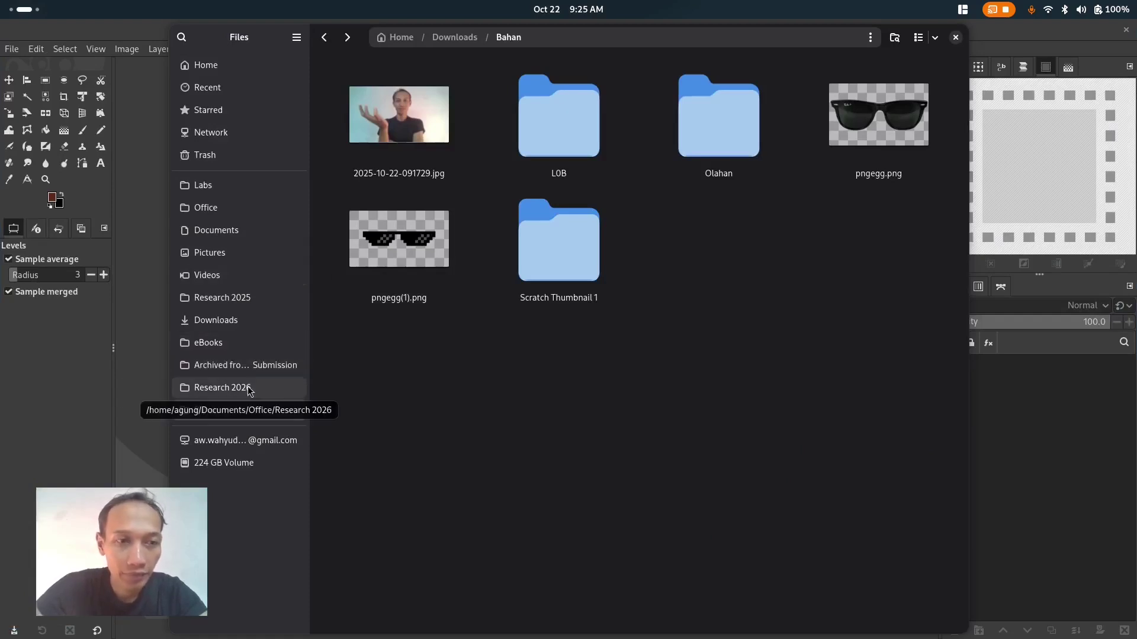
# Step: Open menangkap_apel.xcf from the Thumbnail YT folder inside Pictures
pyautogui.click(236, 255)
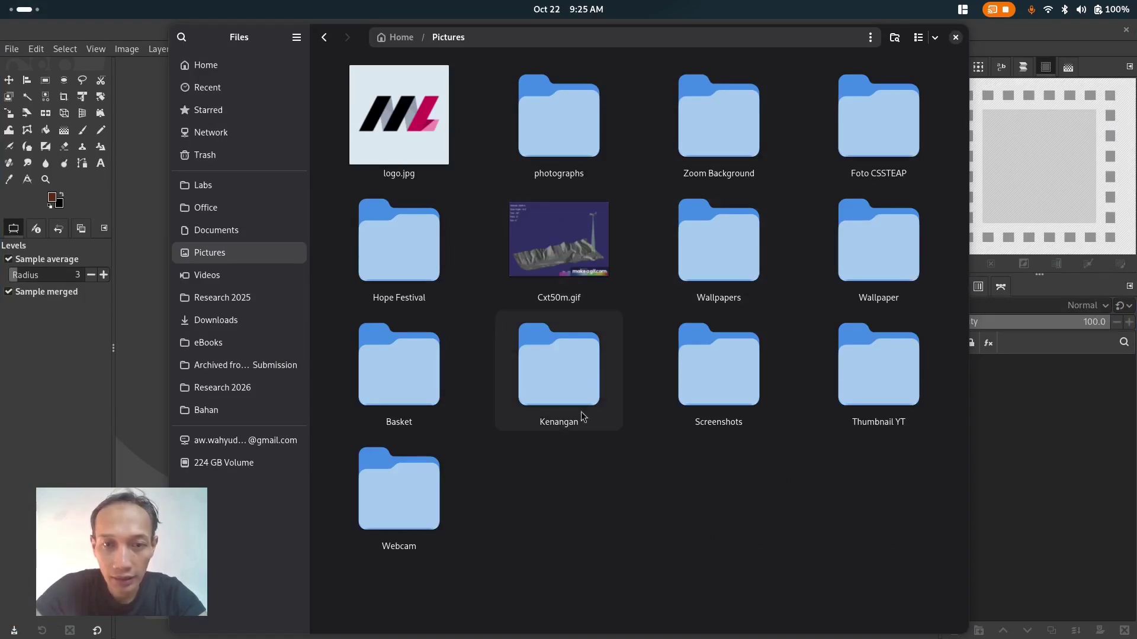
pyautogui.doubleClick(880, 388)
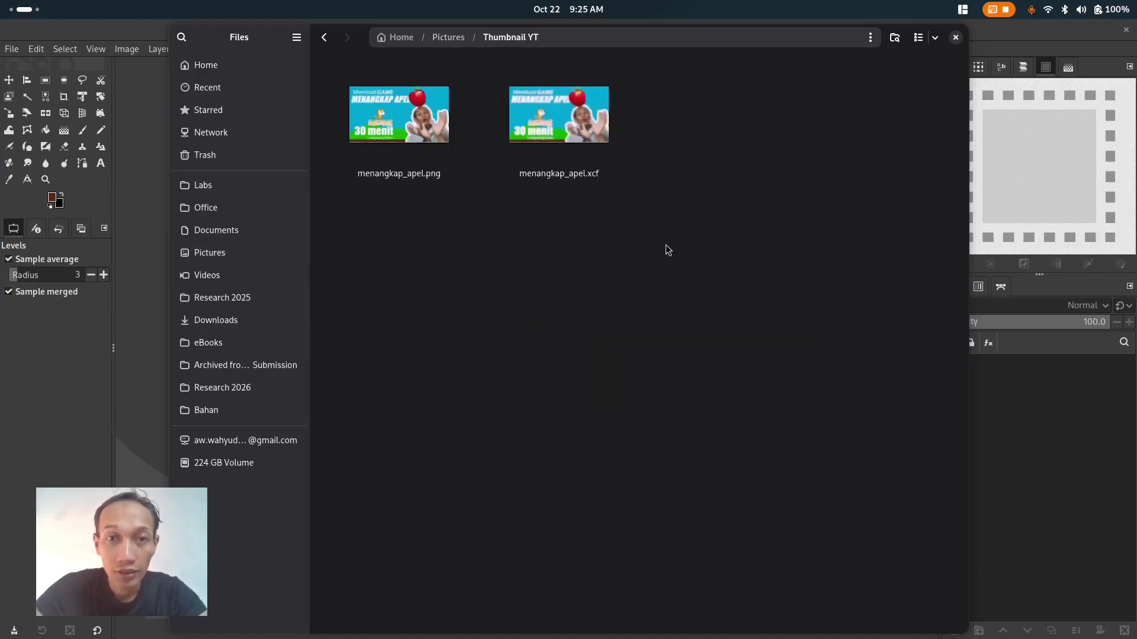
pyautogui.doubleClick(582, 133)
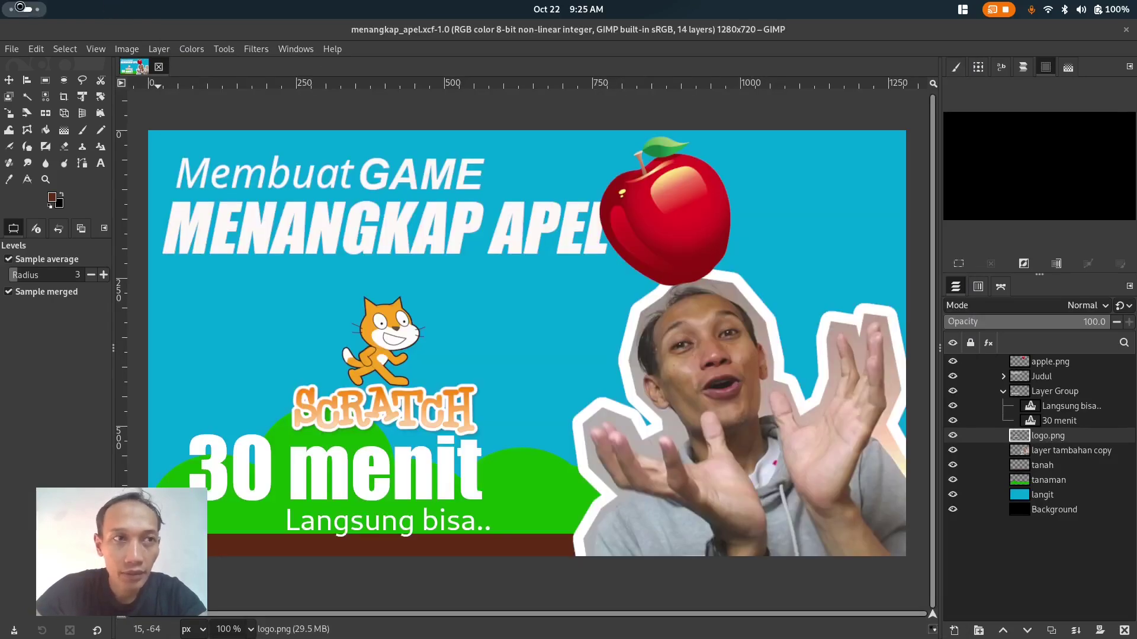
# Step: Return the file manager to the Bahan folder and bring the open thumbnail project back to the front
pyautogui.click(20, 9)
pyautogui.click(859, 332)
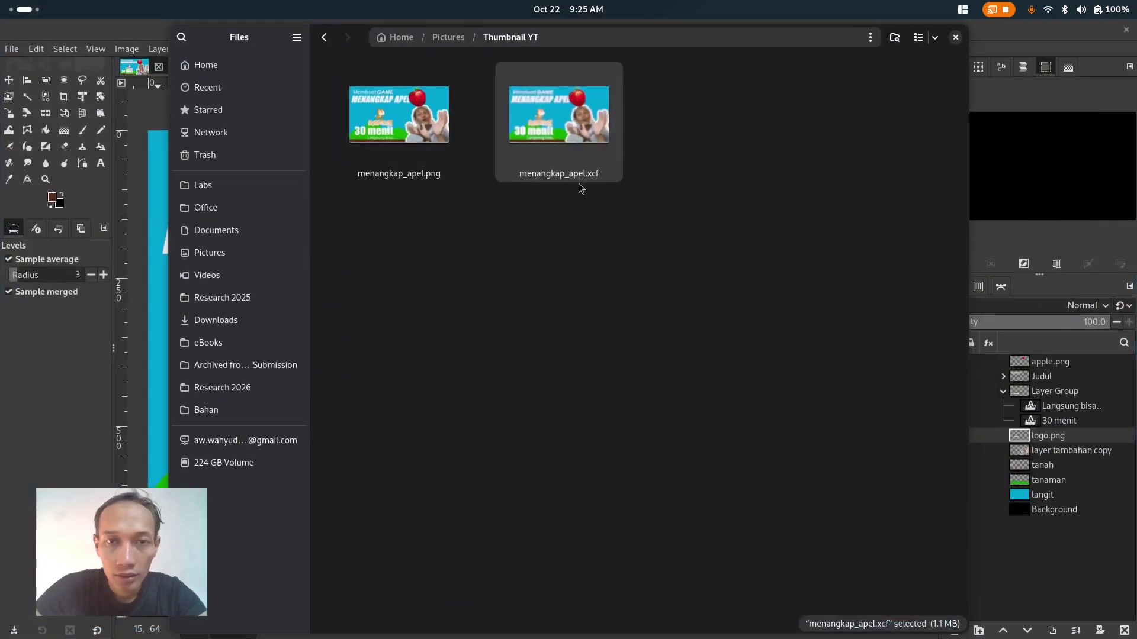
pyautogui.click(324, 38)
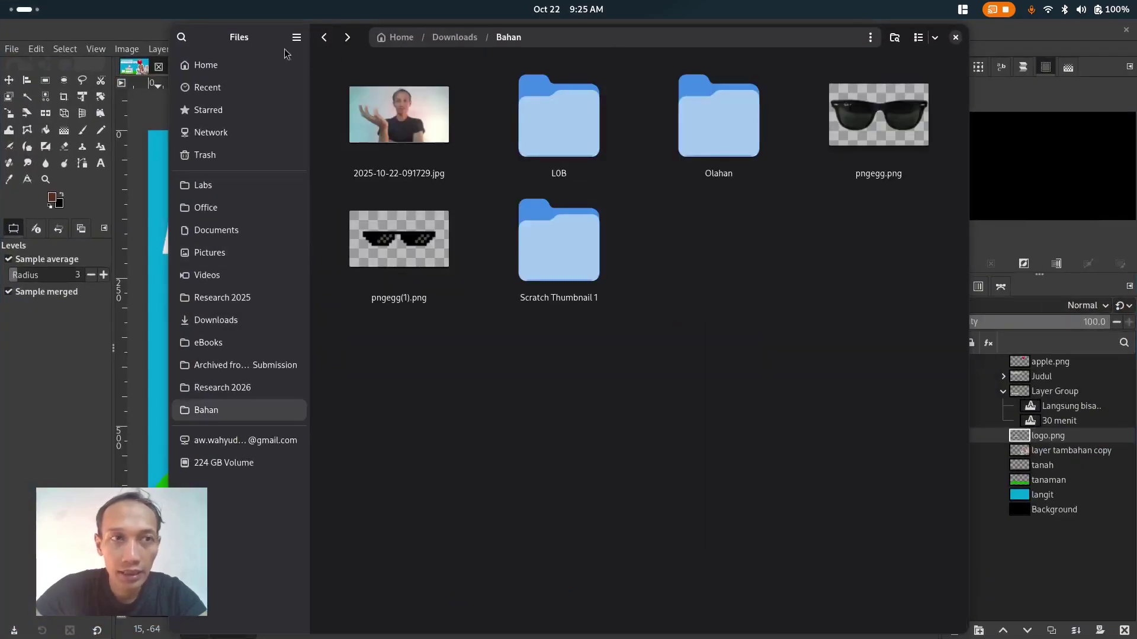
pyautogui.click(126, 28)
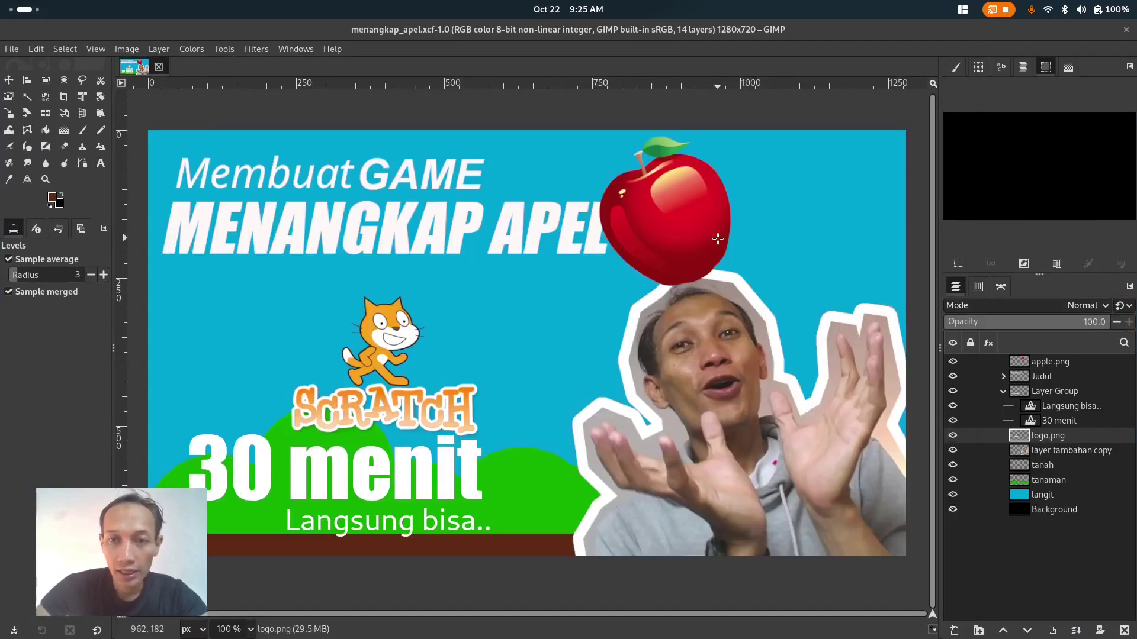
# Step: Save the thumbnail project as a new file named menangkap_apel_part2.xcf in the Thumbnail YT folder
pyautogui.click(12, 48)
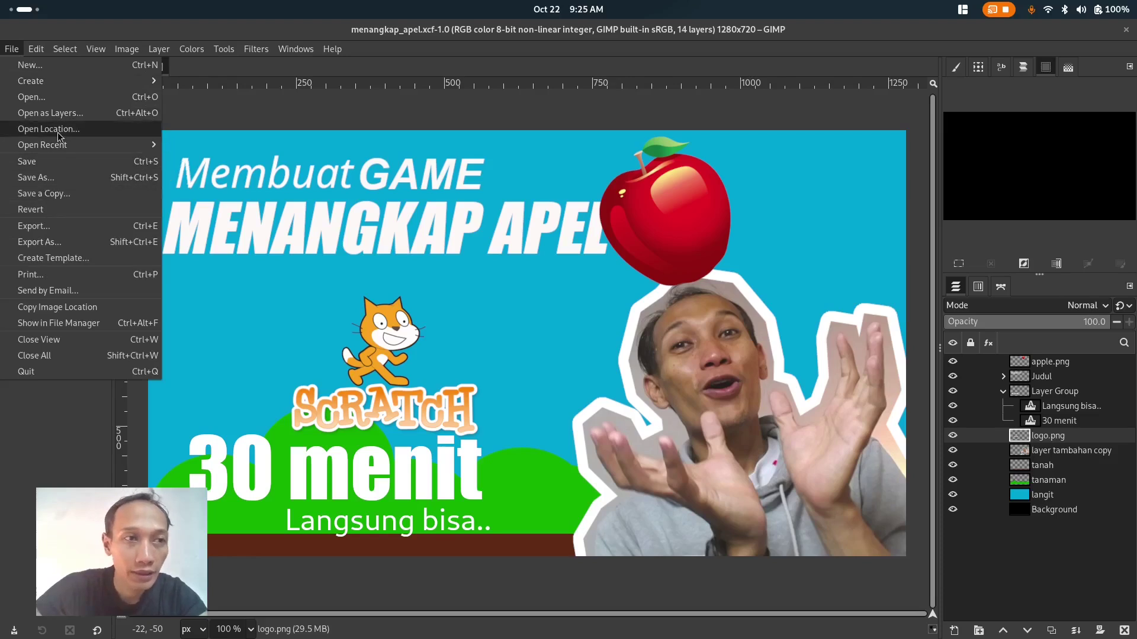
pyautogui.click(37, 178)
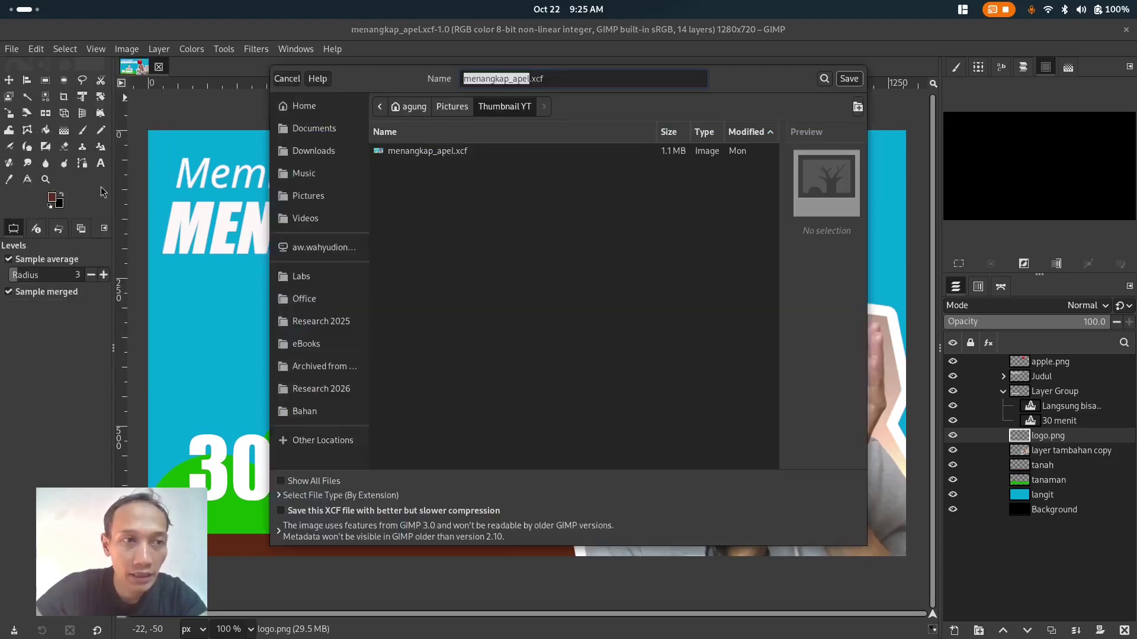
pyautogui.click(572, 79)
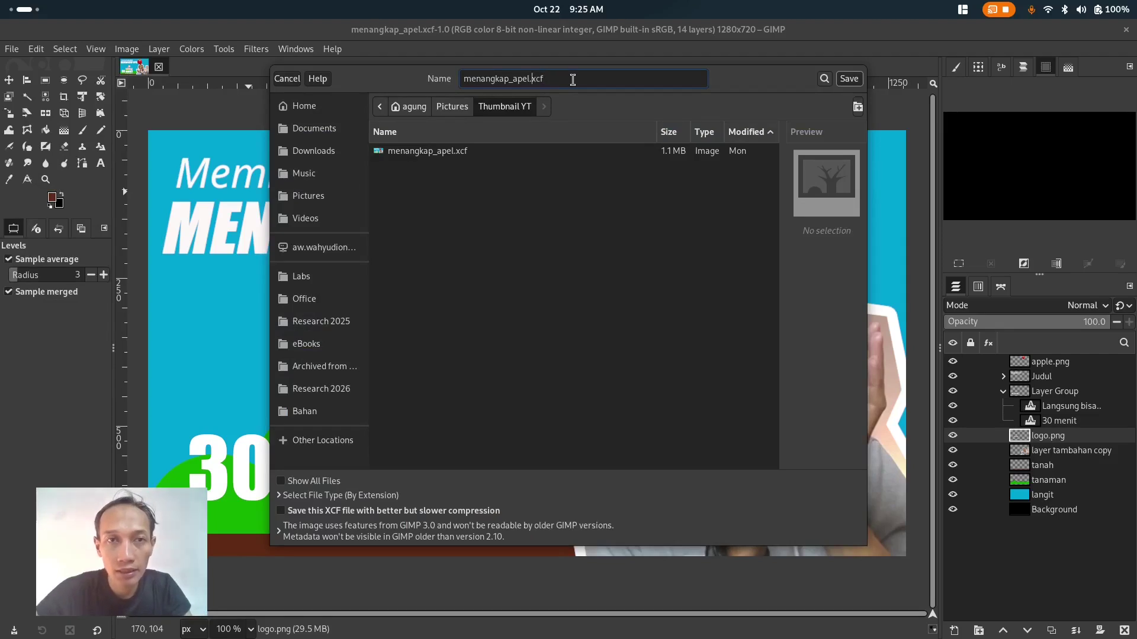
pyautogui.write('_part2')
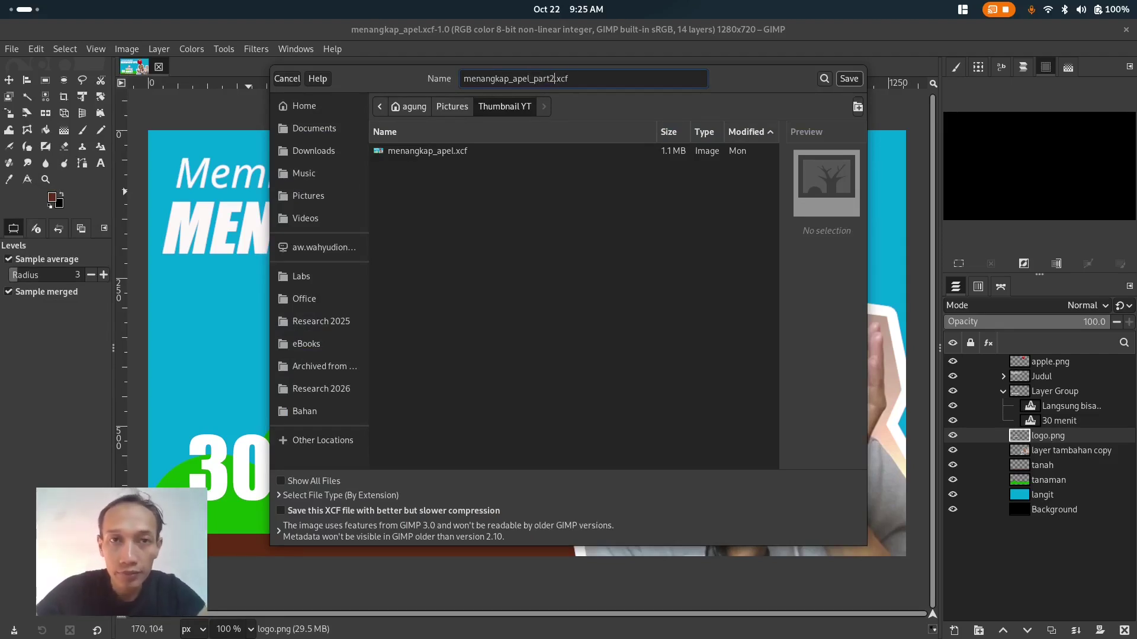
pyautogui.press('Return')
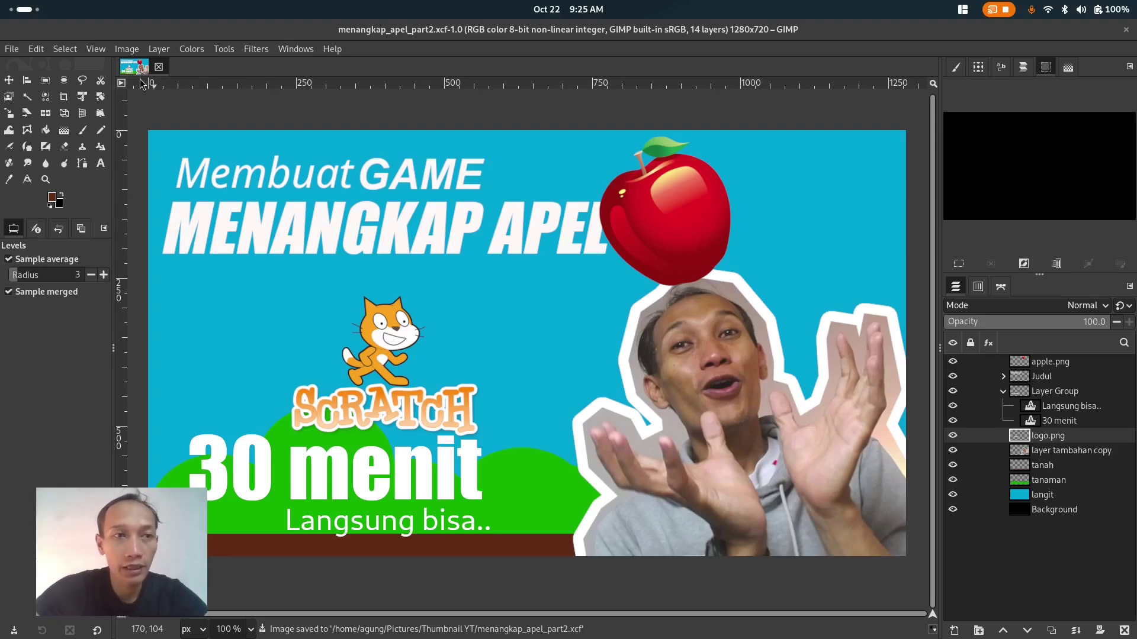
# Step: Open the photo 2025-10-22-091729.jpg from the Bahan folder in GNU Image Manipulation Program and bring its window to the front
pyautogui.click(9, 80)
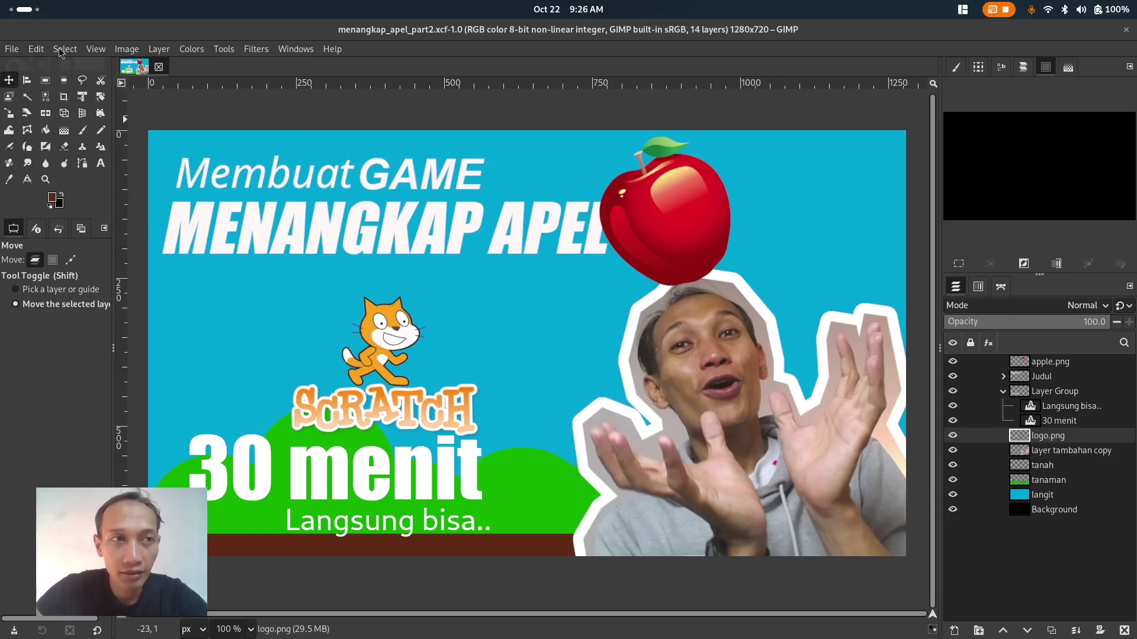
pyautogui.click(33, 13)
pyautogui.click(752, 360)
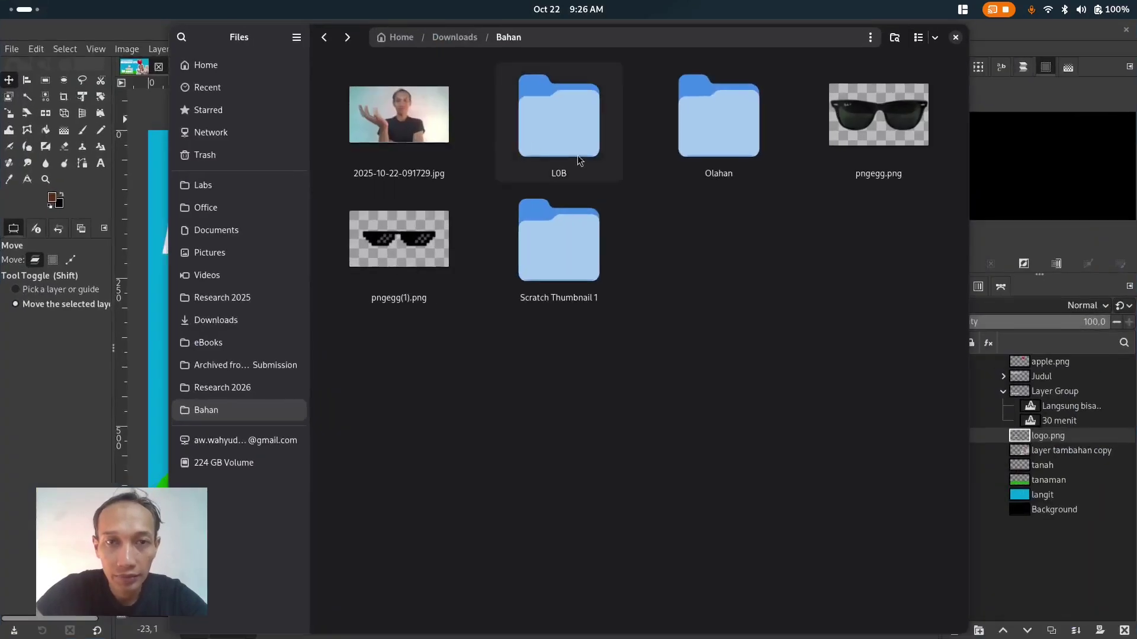
pyautogui.rightClick(414, 133)
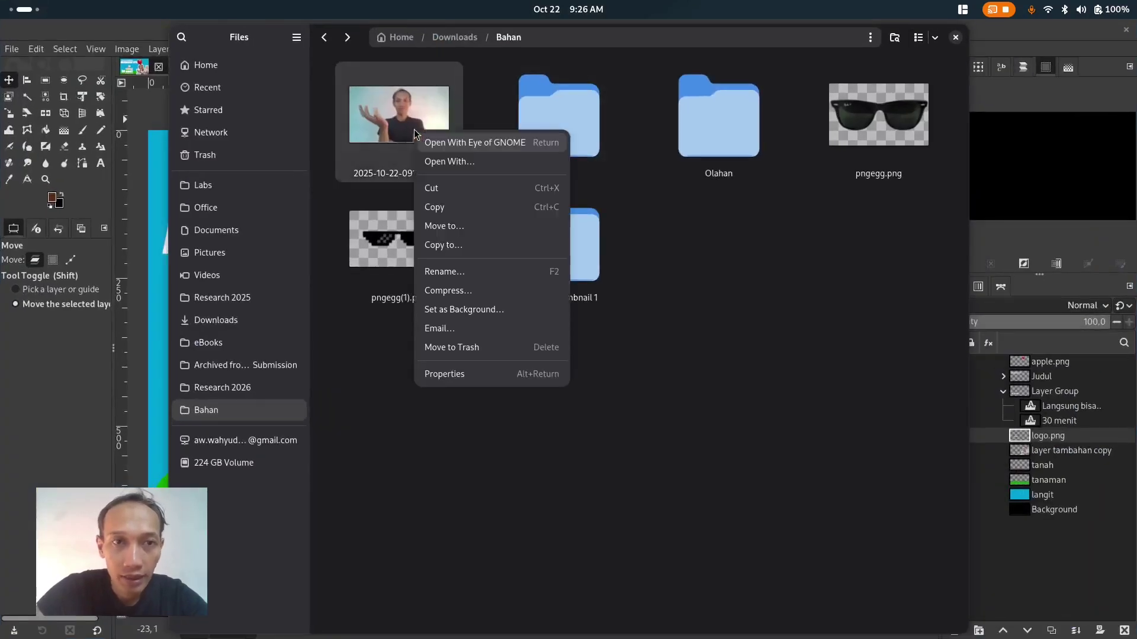
pyautogui.click(470, 163)
pyautogui.click(546, 331)
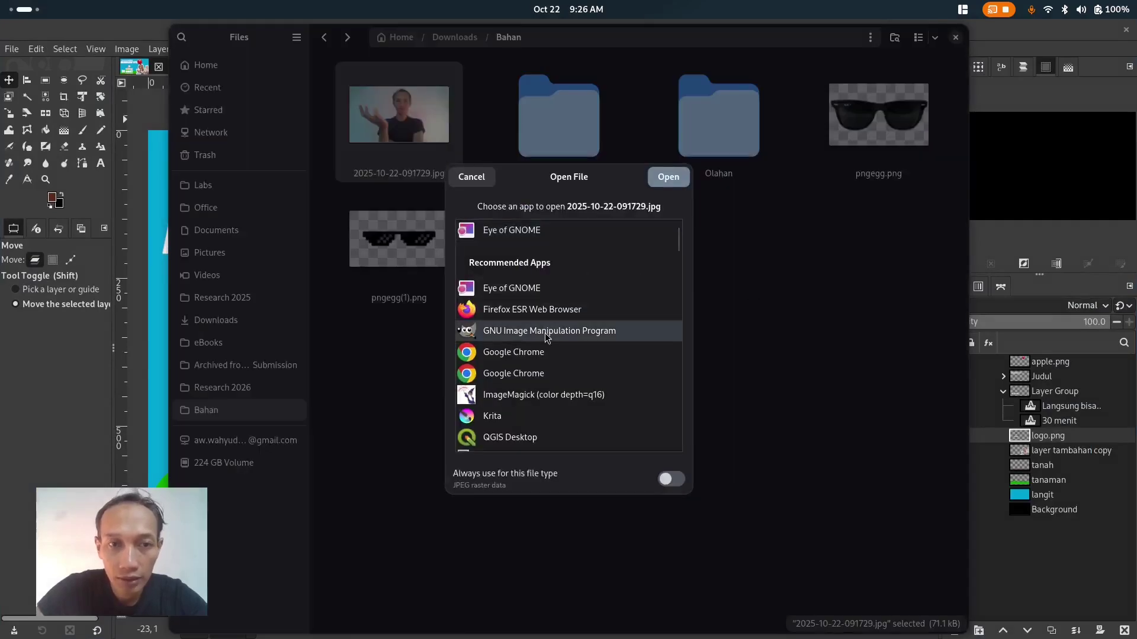
pyautogui.click(661, 180)
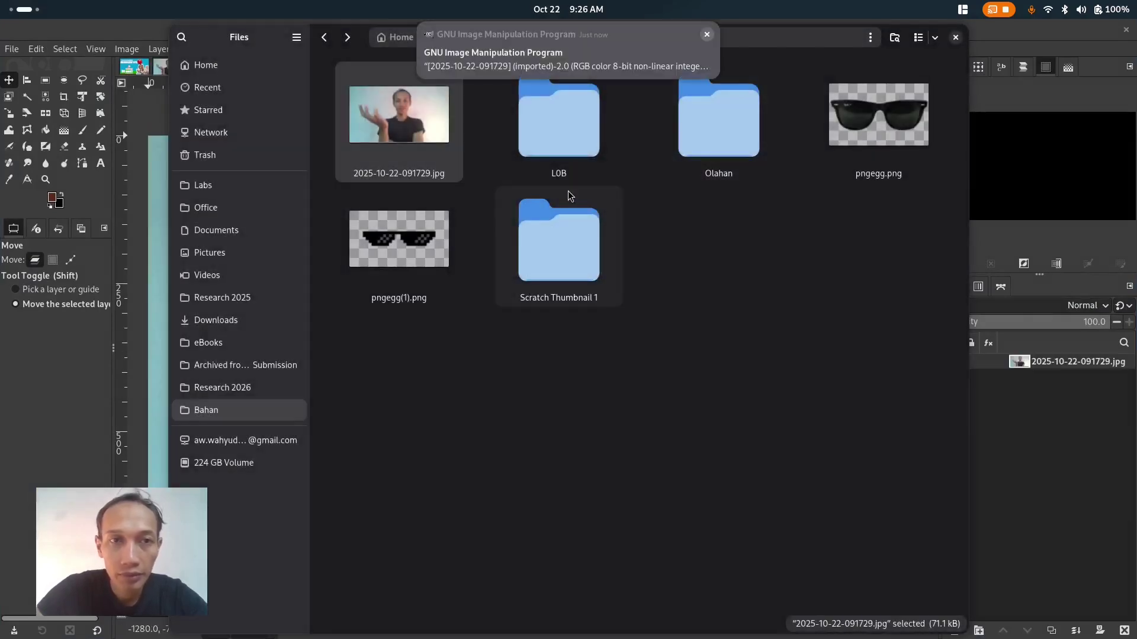
pyautogui.click(707, 35)
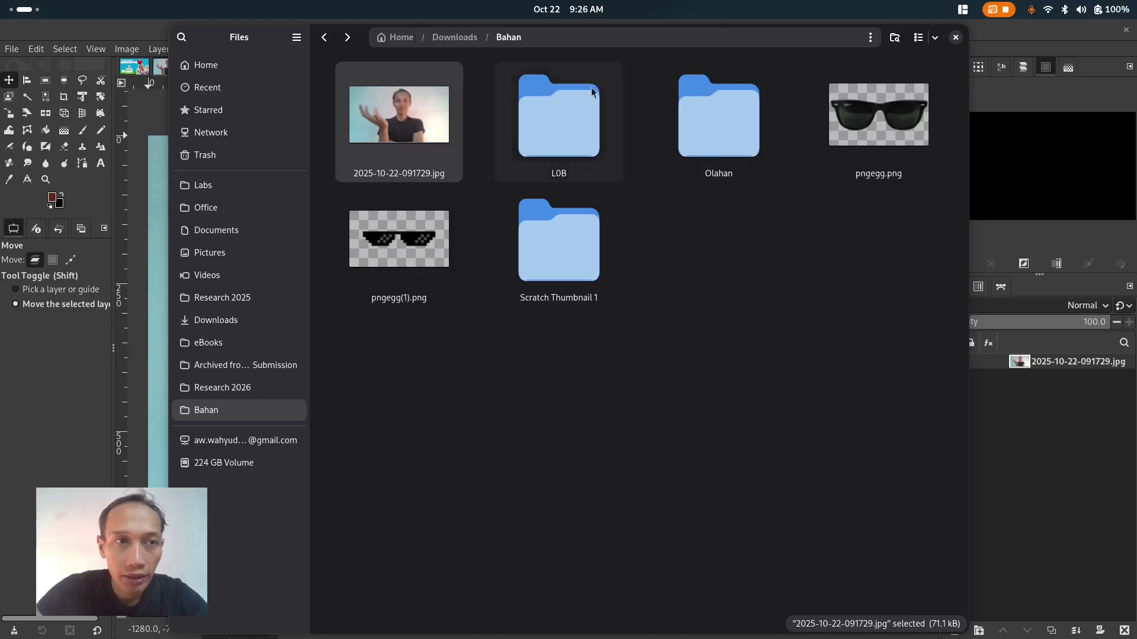
pyautogui.click(126, 29)
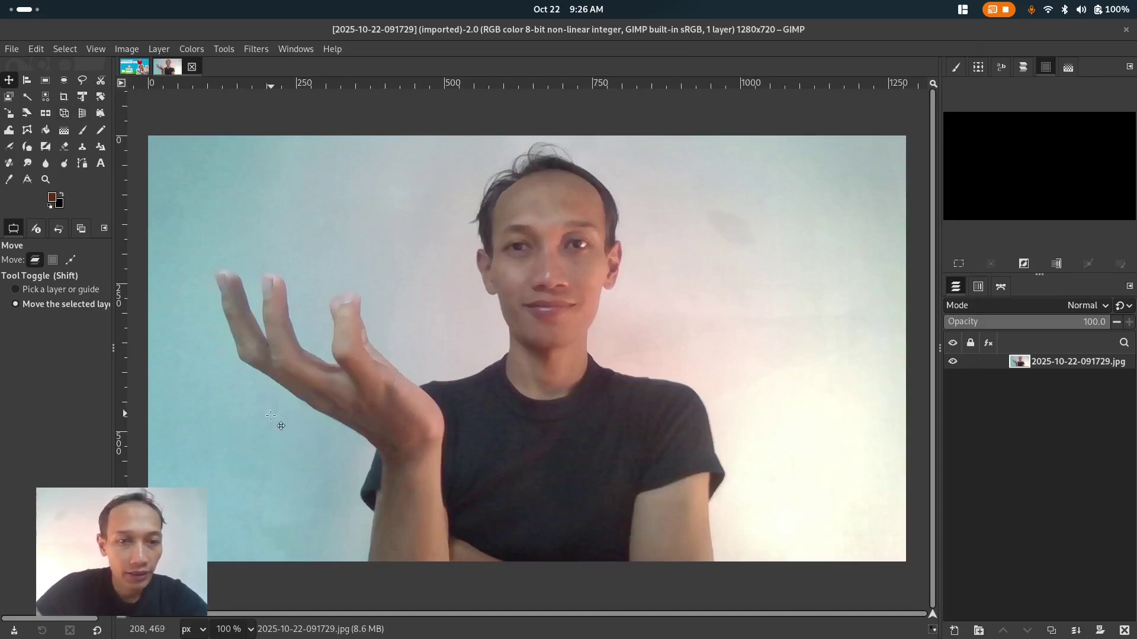
# Step: Add an alpha channel to the 2025-10-22-091729.jpg layer
pyautogui.rightClick(1082, 374)
pyautogui.click(1032, 567)
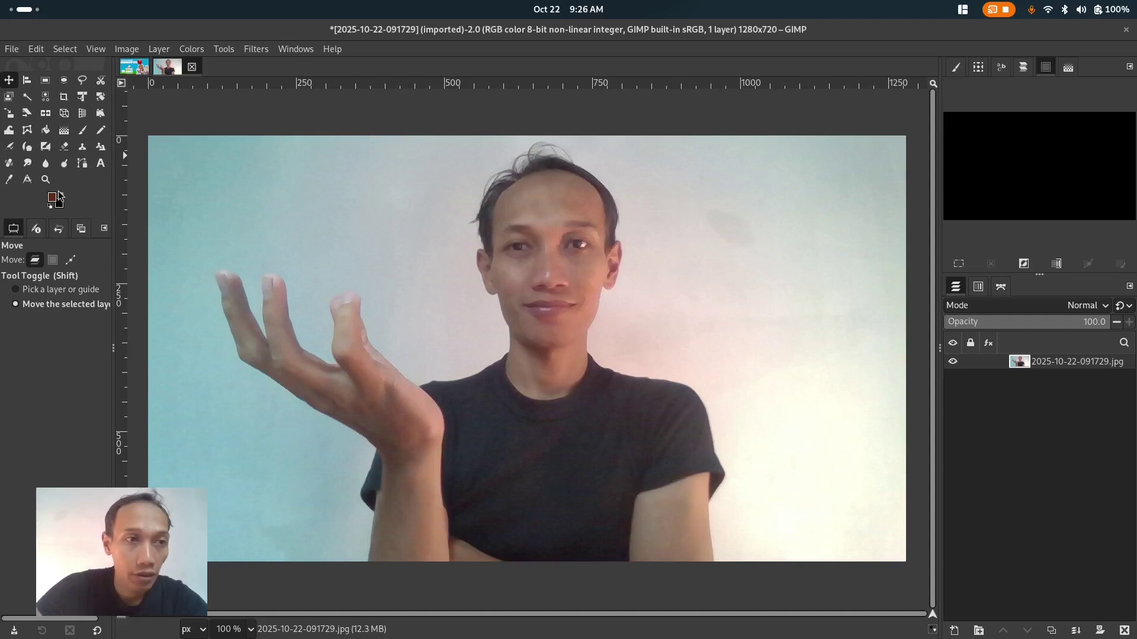
# Step: Outline the man with Free Select, tracing loosely around his raised hand, head, shoulders and arms, and close the selection below the photo's lower edge
pyautogui.click(90, 81)
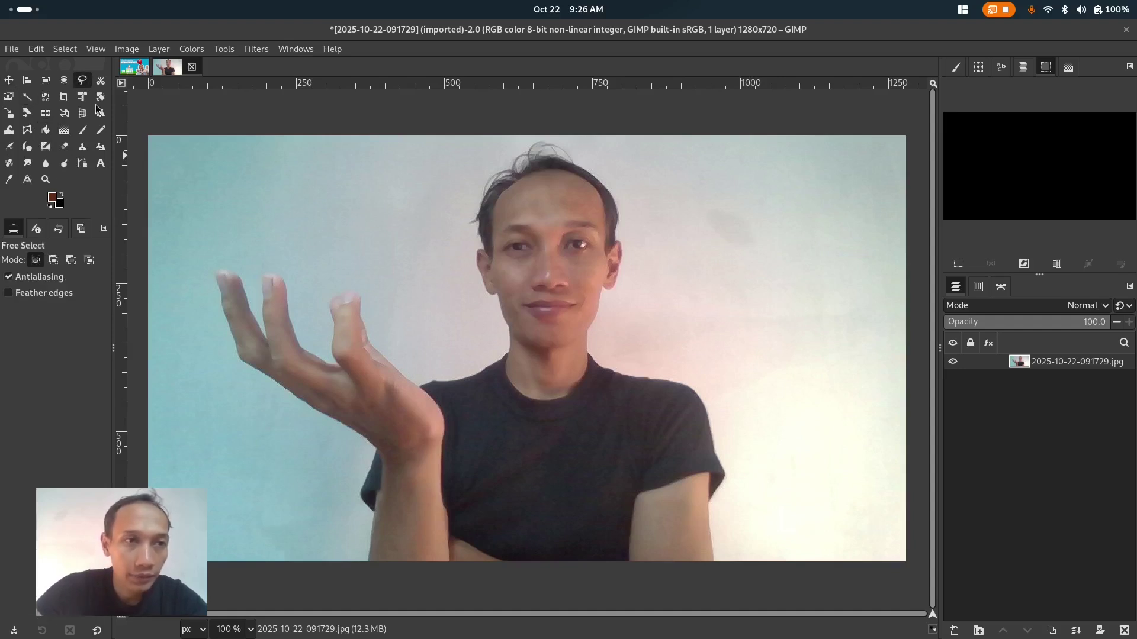
pyautogui.click(355, 565)
pyautogui.click(367, 539)
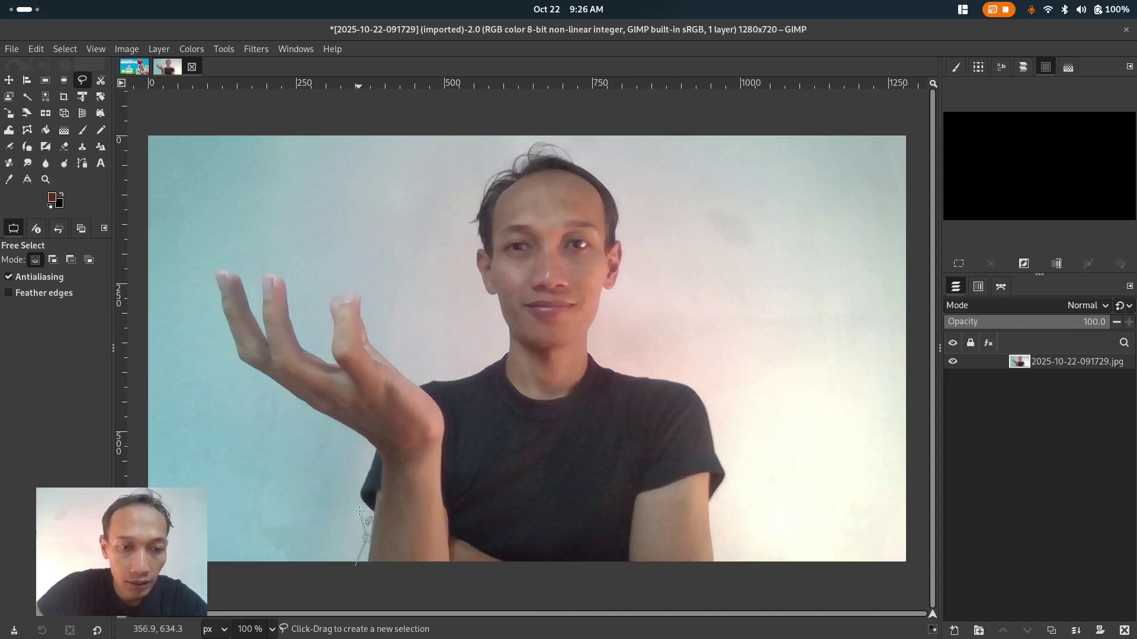
pyautogui.click(348, 488)
pyautogui.click(366, 456)
pyautogui.click(246, 375)
pyautogui.click(228, 347)
pyautogui.click(210, 292)
pyautogui.click(208, 267)
pyautogui.click(220, 253)
pyautogui.click(245, 263)
pyautogui.click(252, 284)
pyautogui.click(264, 259)
pyautogui.click(289, 268)
pyautogui.click(304, 326)
pyautogui.click(323, 344)
pyautogui.click(319, 309)
pyautogui.click(324, 284)
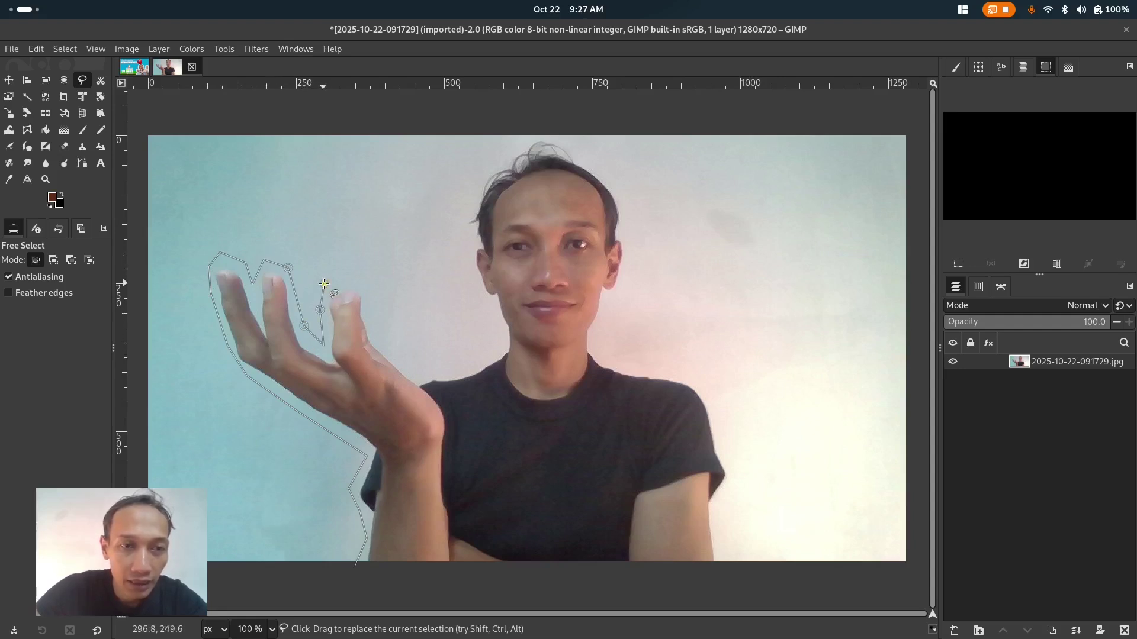
pyautogui.click(369, 287)
pyautogui.click(377, 330)
pyautogui.click(405, 361)
pyautogui.click(426, 371)
pyautogui.click(468, 366)
pyautogui.click(498, 346)
pyautogui.click(498, 320)
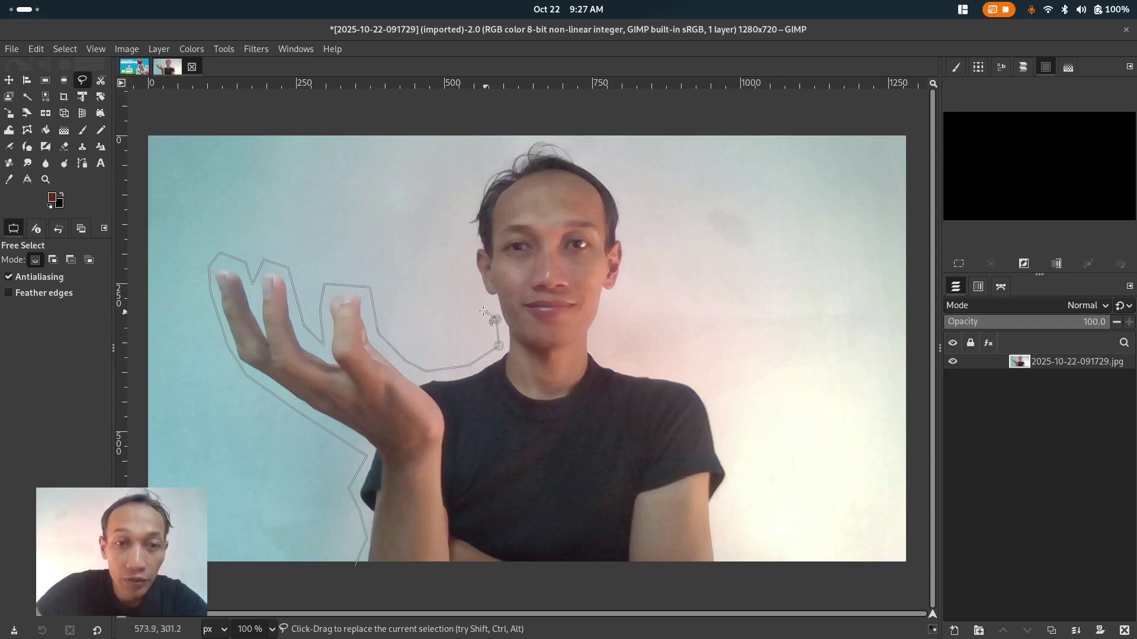
pyautogui.click(476, 303)
pyautogui.click(461, 250)
pyautogui.click(467, 241)
pyautogui.click(458, 213)
pyautogui.click(484, 173)
pyautogui.click(514, 144)
pyautogui.click(550, 139)
pyautogui.click(602, 166)
pyautogui.click(634, 204)
pyautogui.click(630, 238)
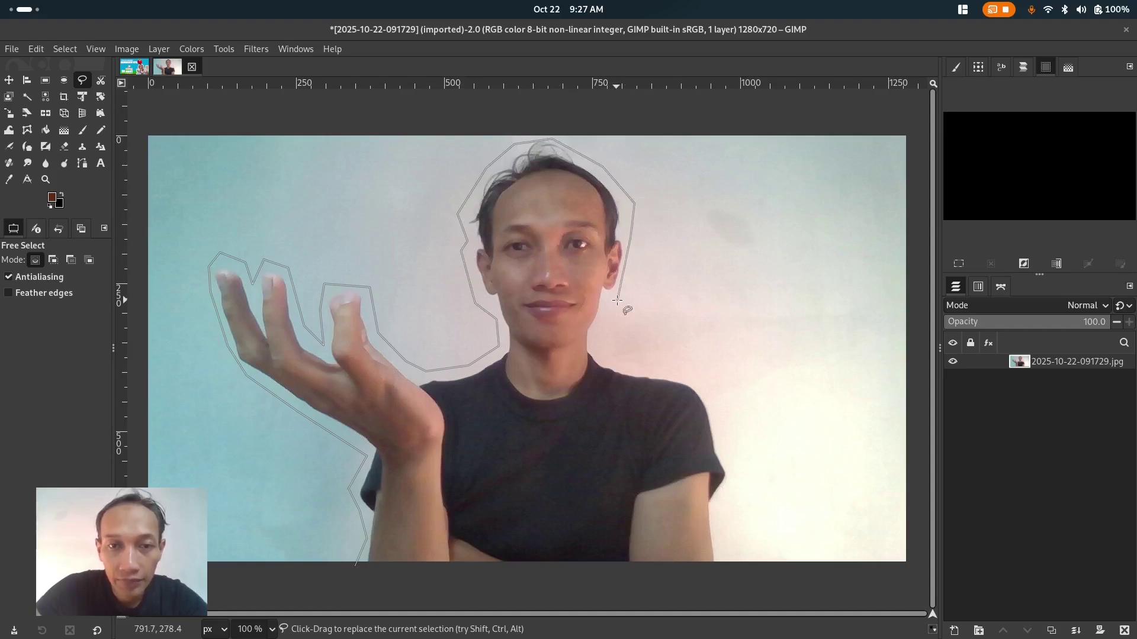
pyautogui.click(621, 300)
pyautogui.click(599, 336)
pyautogui.click(601, 355)
pyautogui.click(641, 361)
pyautogui.click(697, 379)
pyautogui.click(727, 427)
pyautogui.click(733, 471)
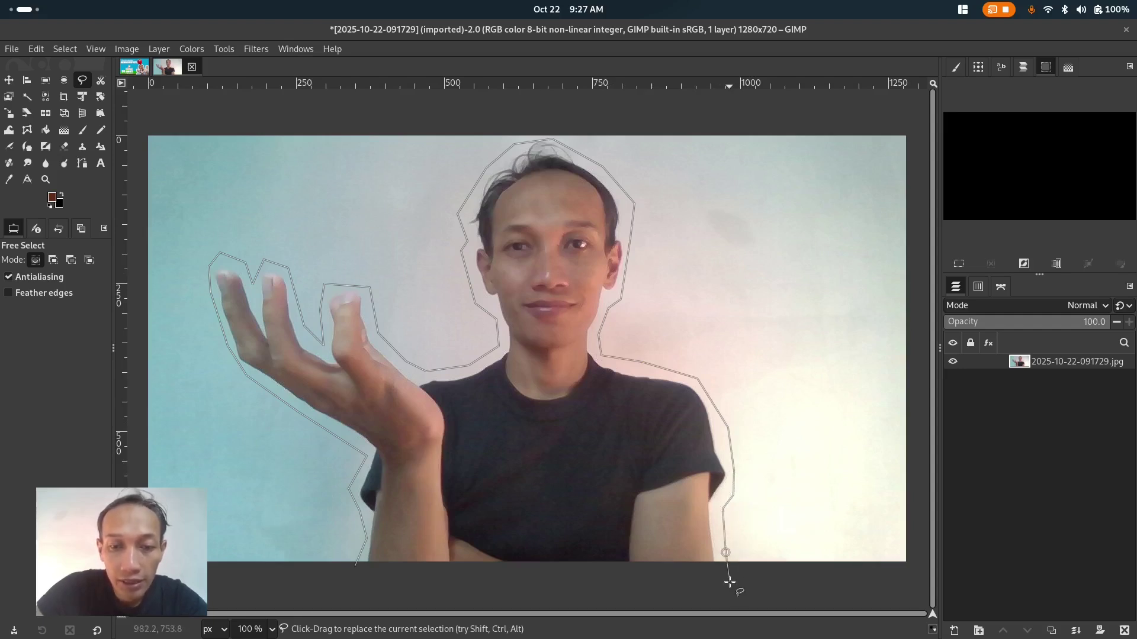
pyautogui.doubleClick(437, 588)
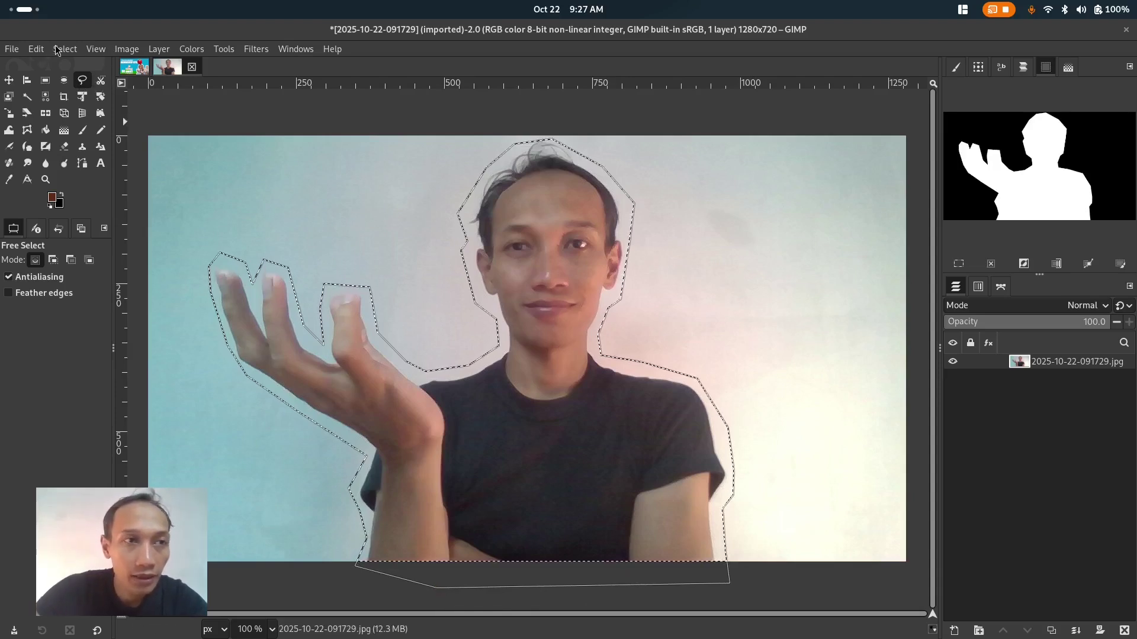
# Step: Clear the photo background outside the man's outline to transparency and return the selection to the man
pyautogui.click(42, 53)
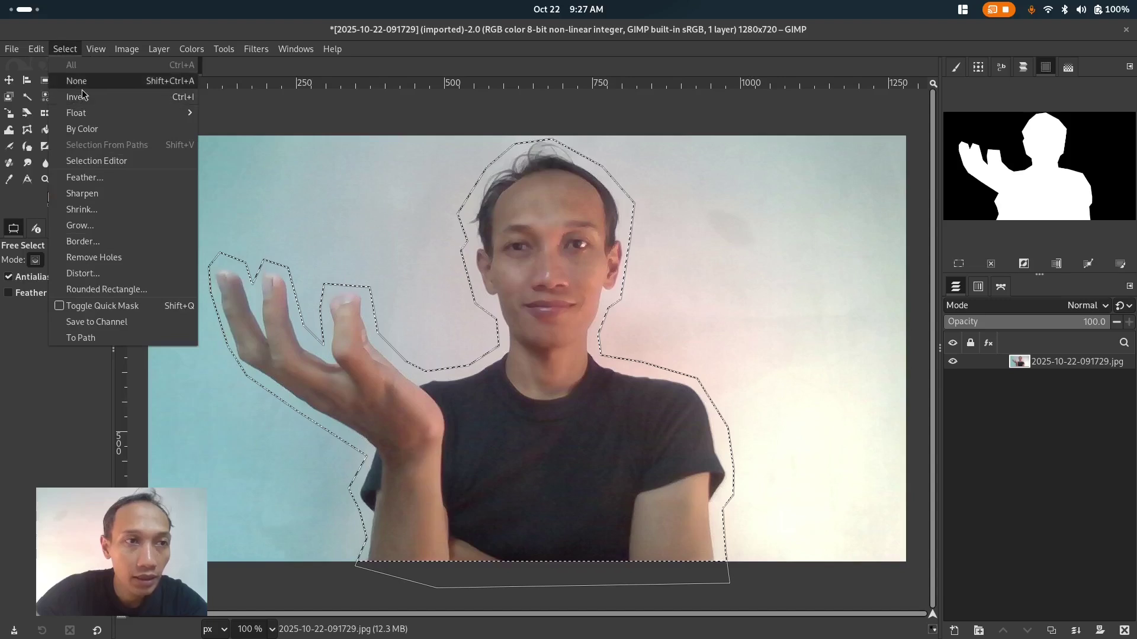
pyautogui.click(84, 100)
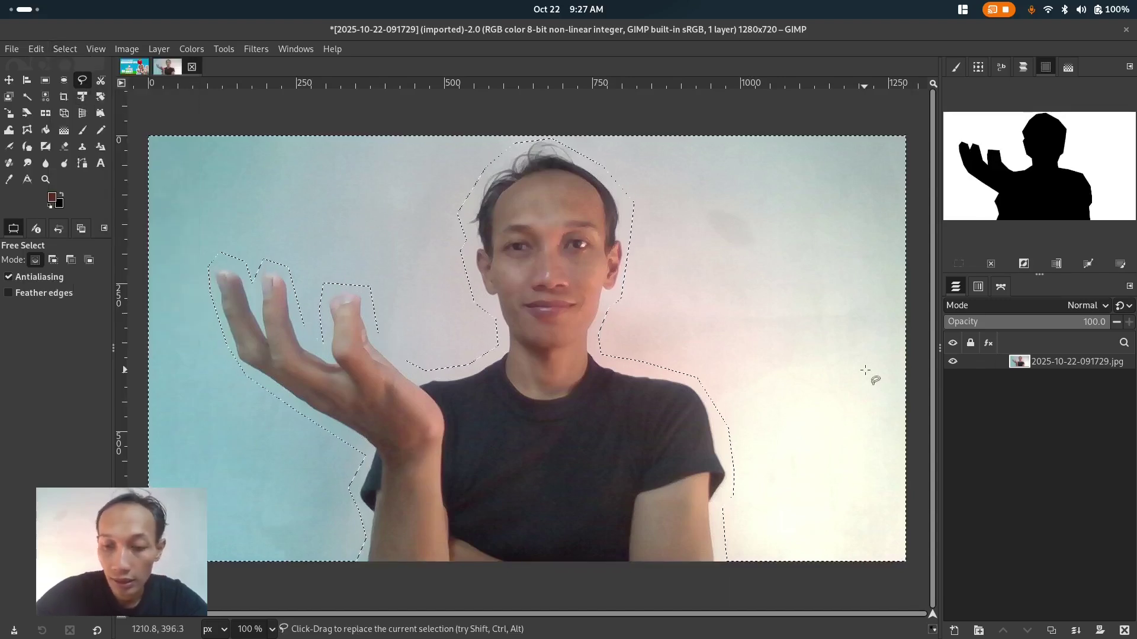
pyautogui.press('Delete')
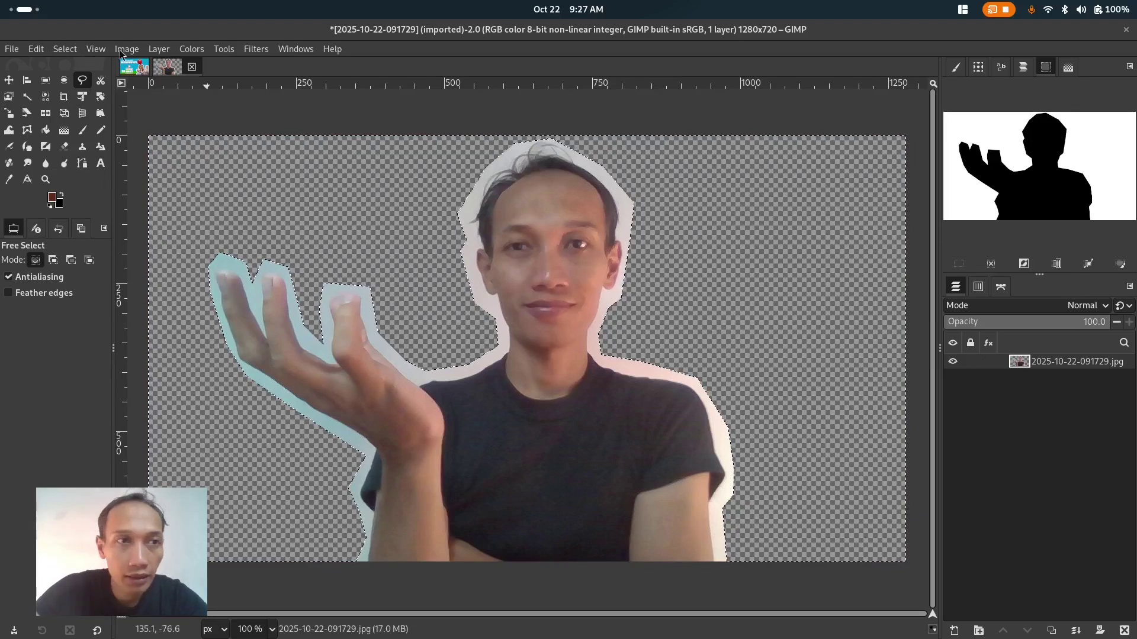
pyautogui.click(68, 51)
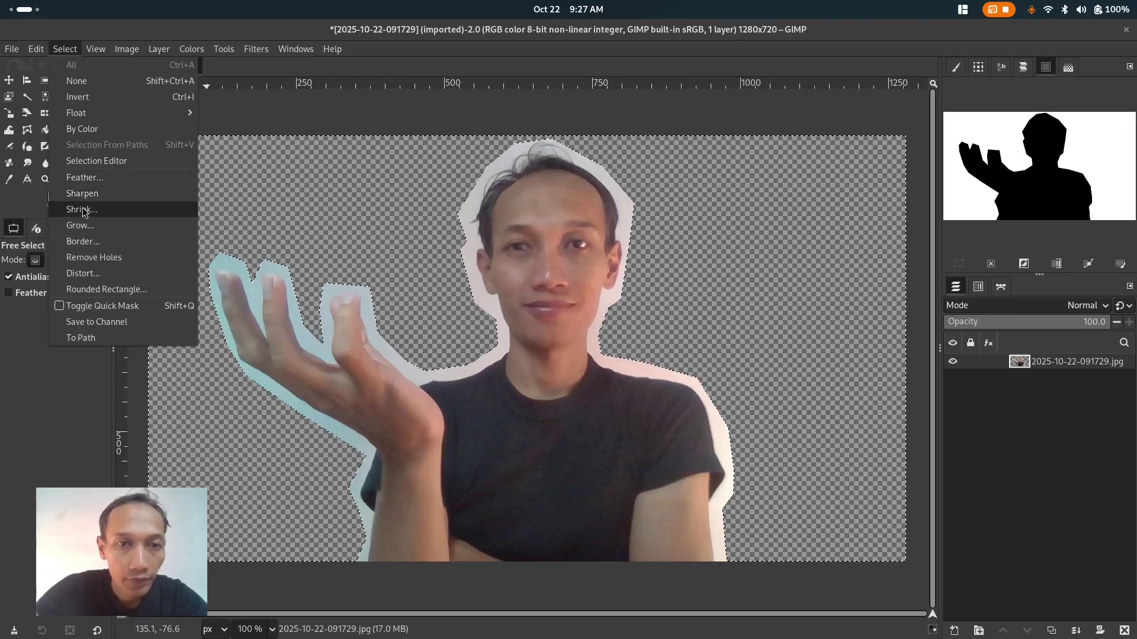
pyautogui.click(80, 96)
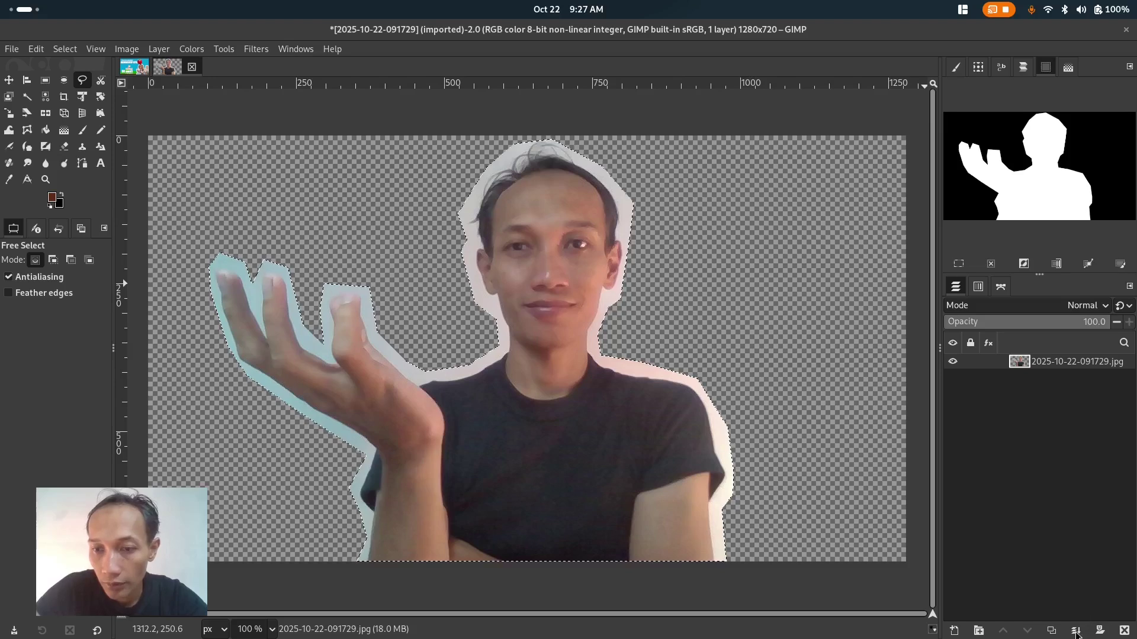
# Step: Add a transparent 1280 × 720 px layer named "layer tambahan" and place it below the photo layer
pyautogui.click(954, 631)
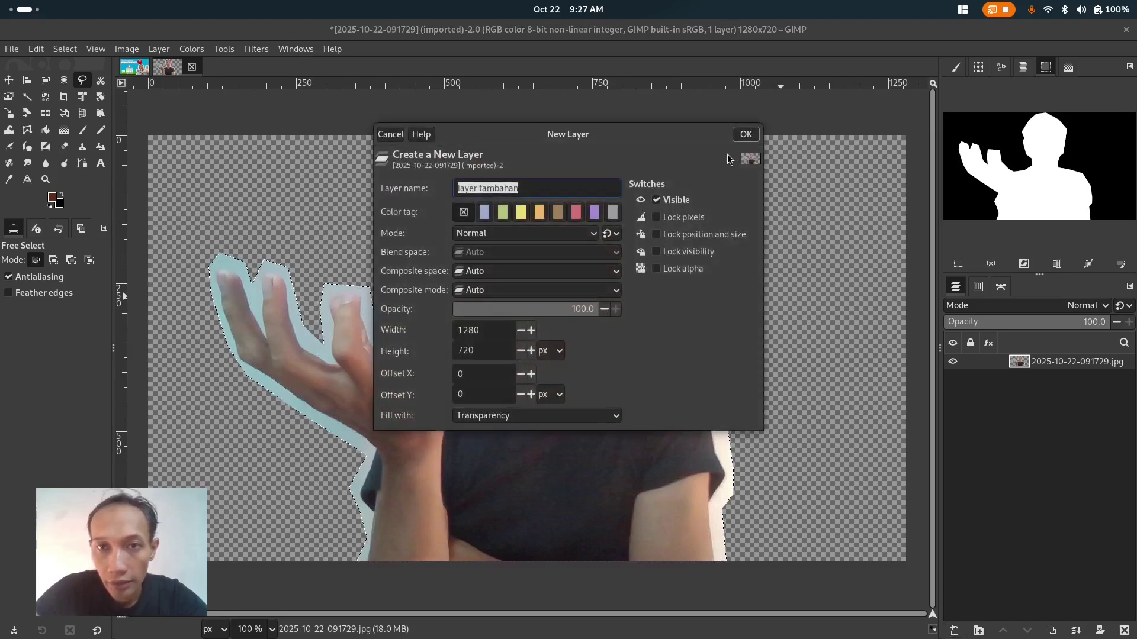
pyautogui.click(746, 135)
pyautogui.moveTo(1073, 355); pyautogui.dragTo(1107, 395)
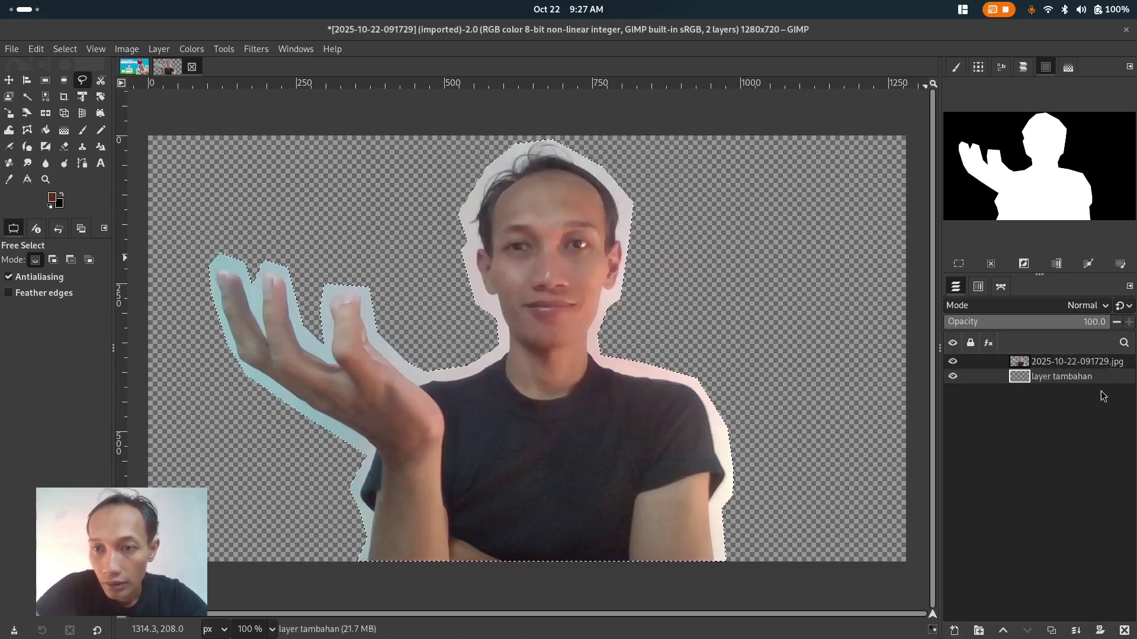
# Step: Grow the selection around the man by 15 px
pyautogui.click(72, 50)
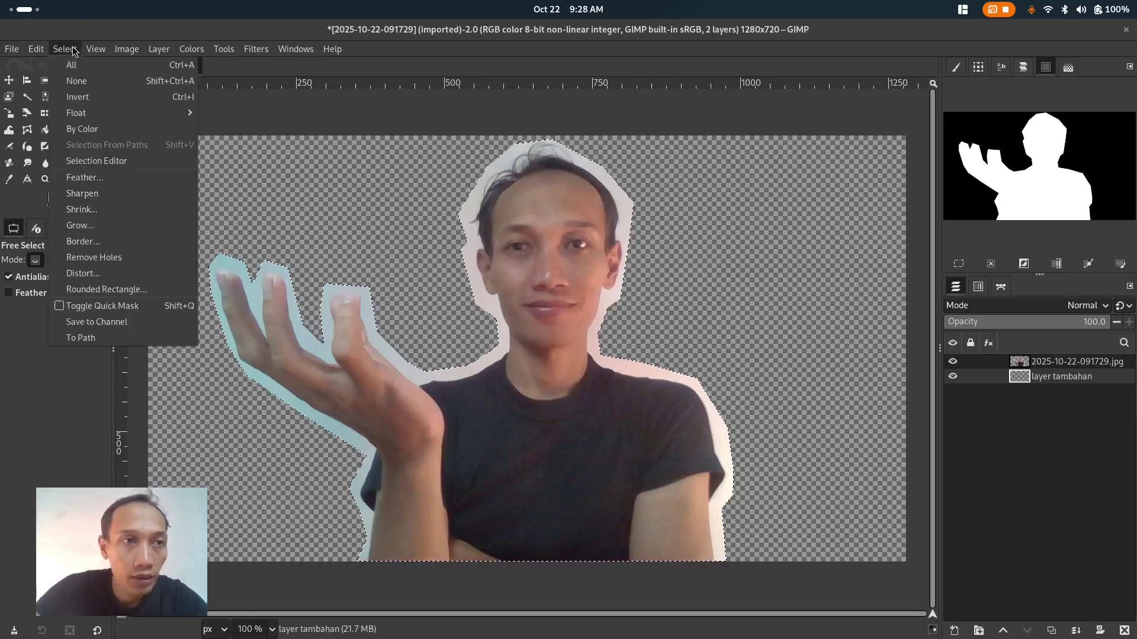
pyautogui.click(80, 225)
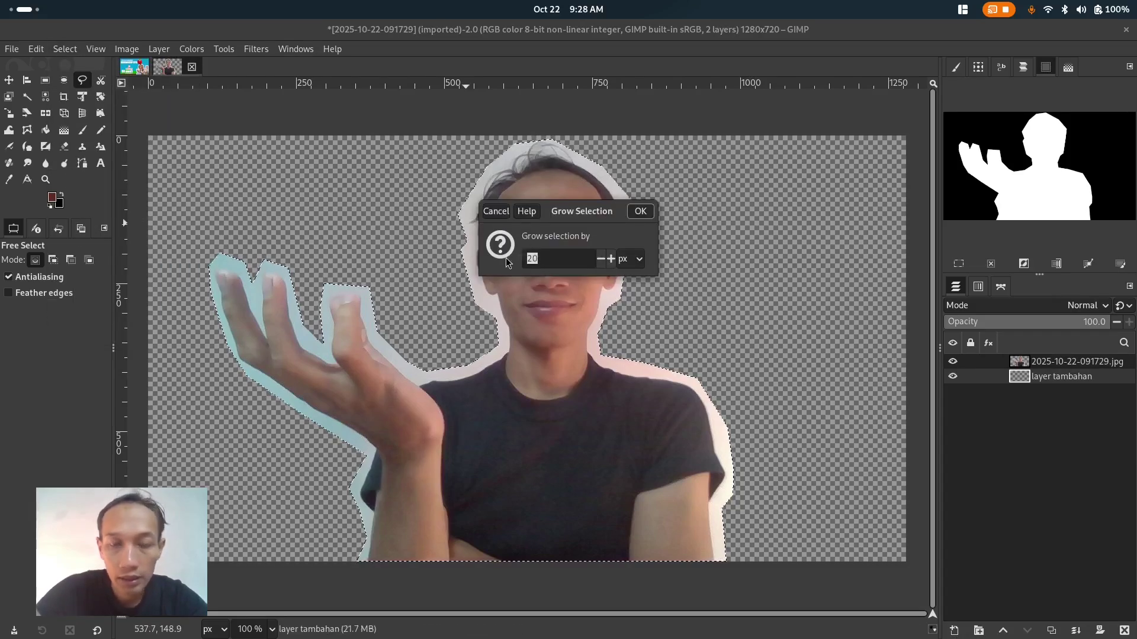
pyautogui.write('15')
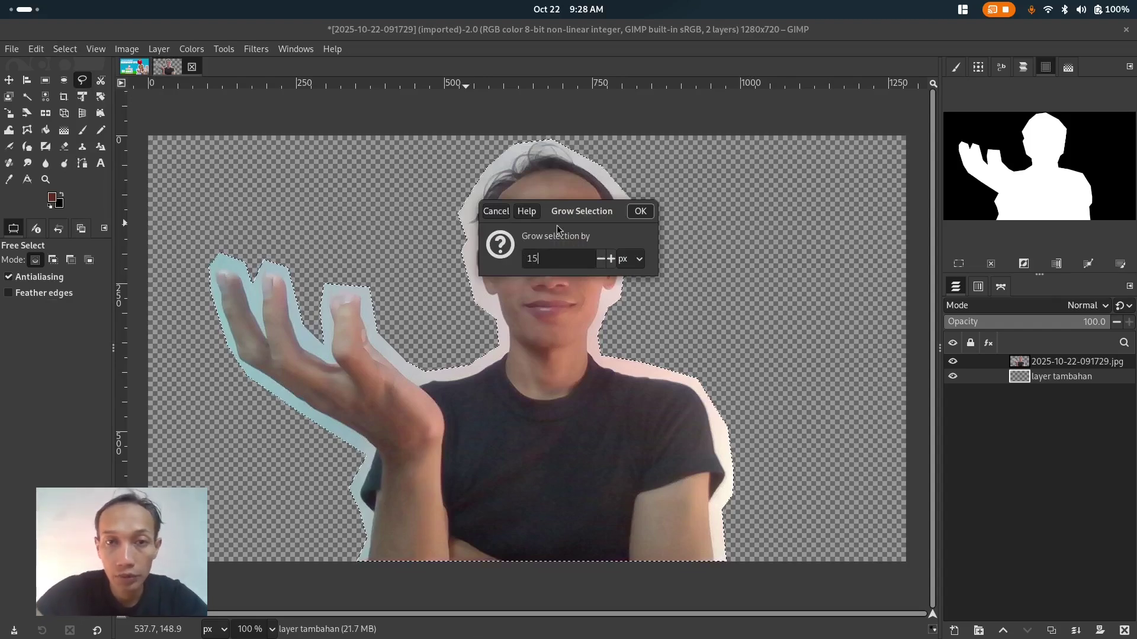
pyautogui.click(640, 211)
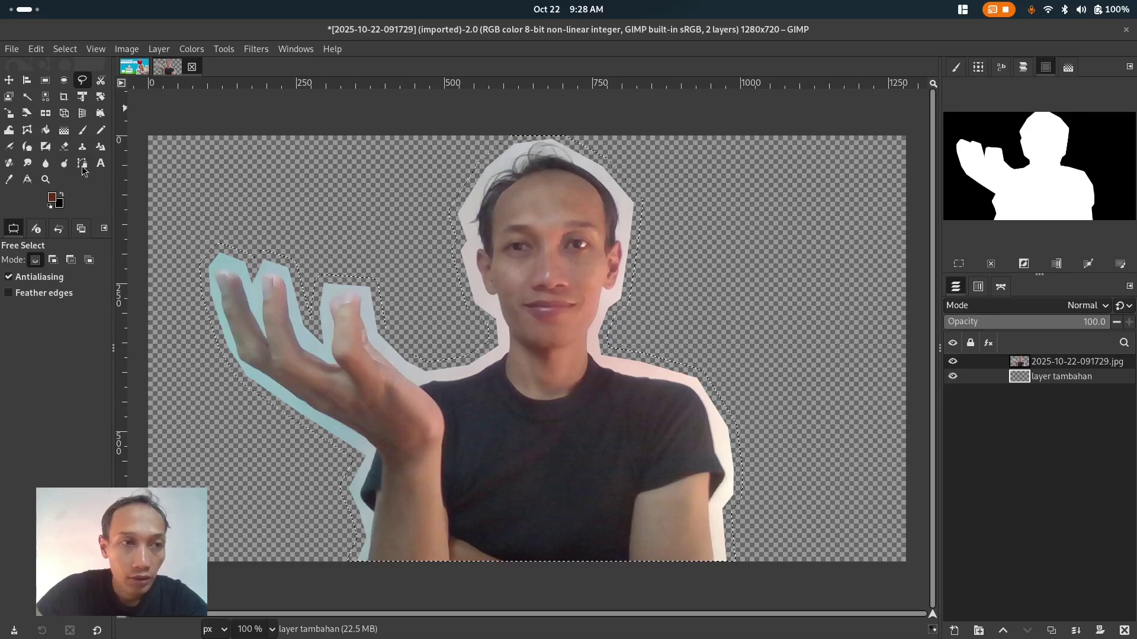
# Step: Fill the grown selection on the layer tambahan layer with white (ffffff) as a border behind the man, and clear the selection
pyautogui.click(56, 200)
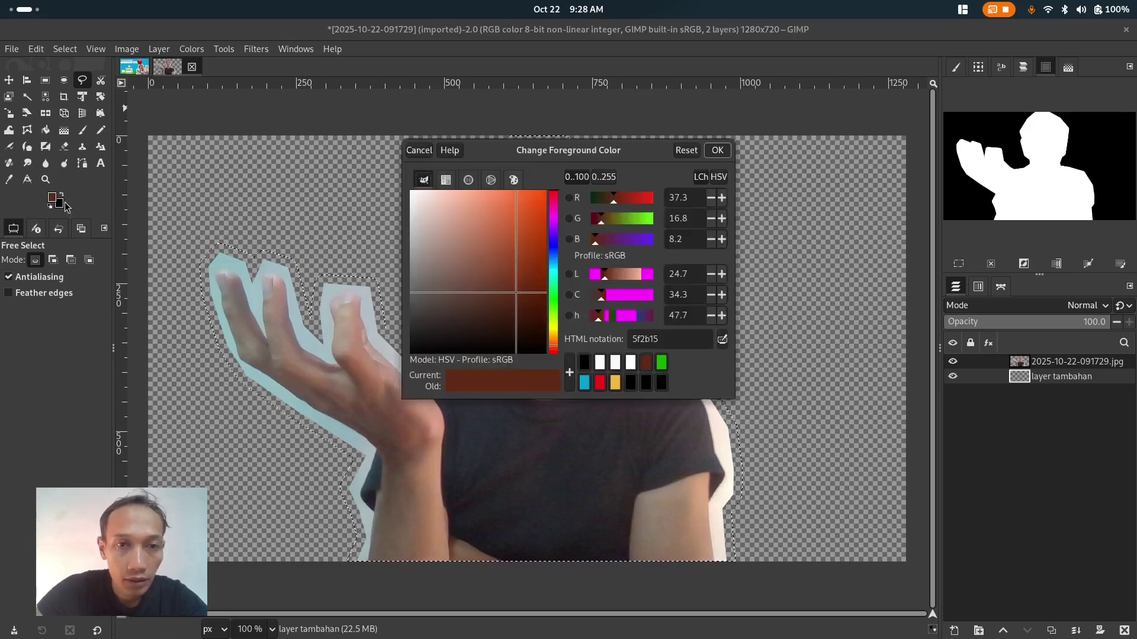
pyautogui.click(631, 363)
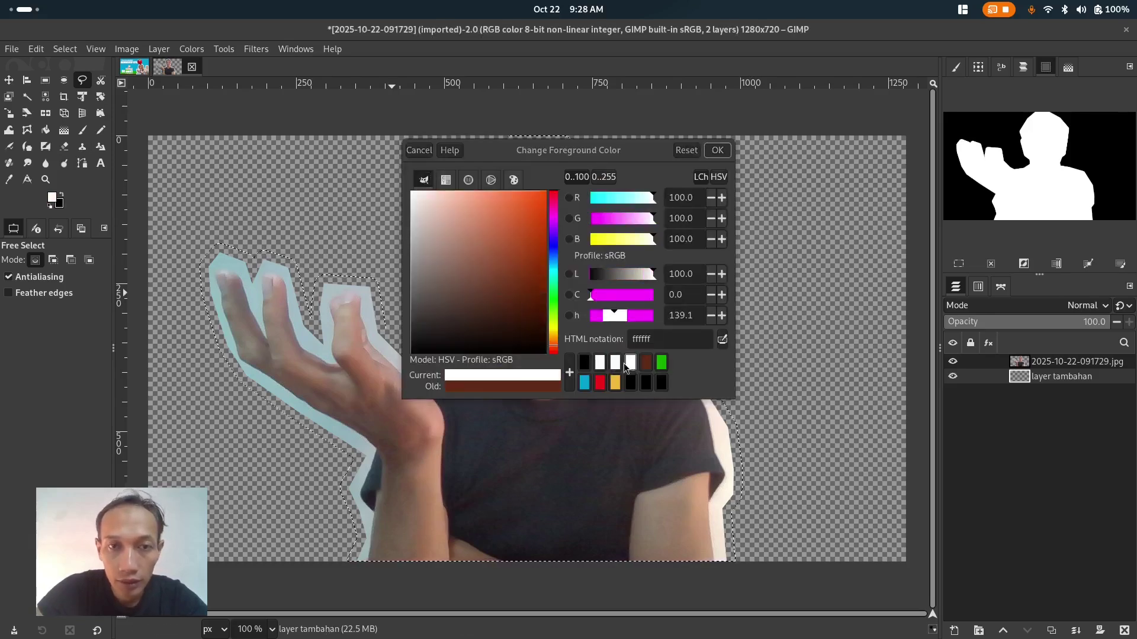
pyautogui.click(717, 150)
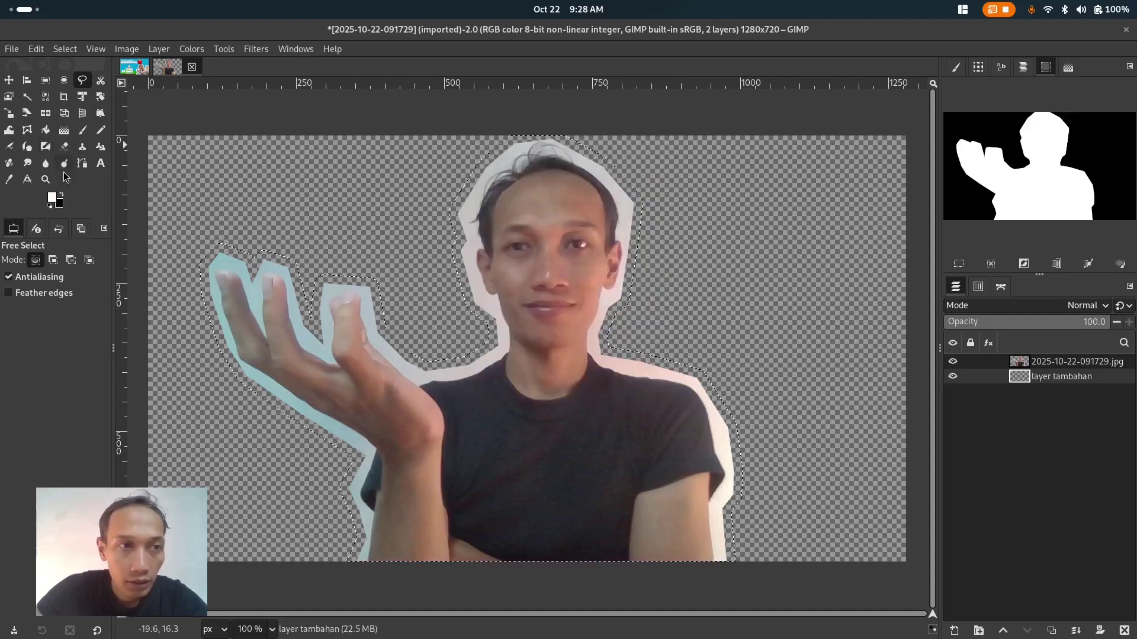
pyautogui.click(51, 130)
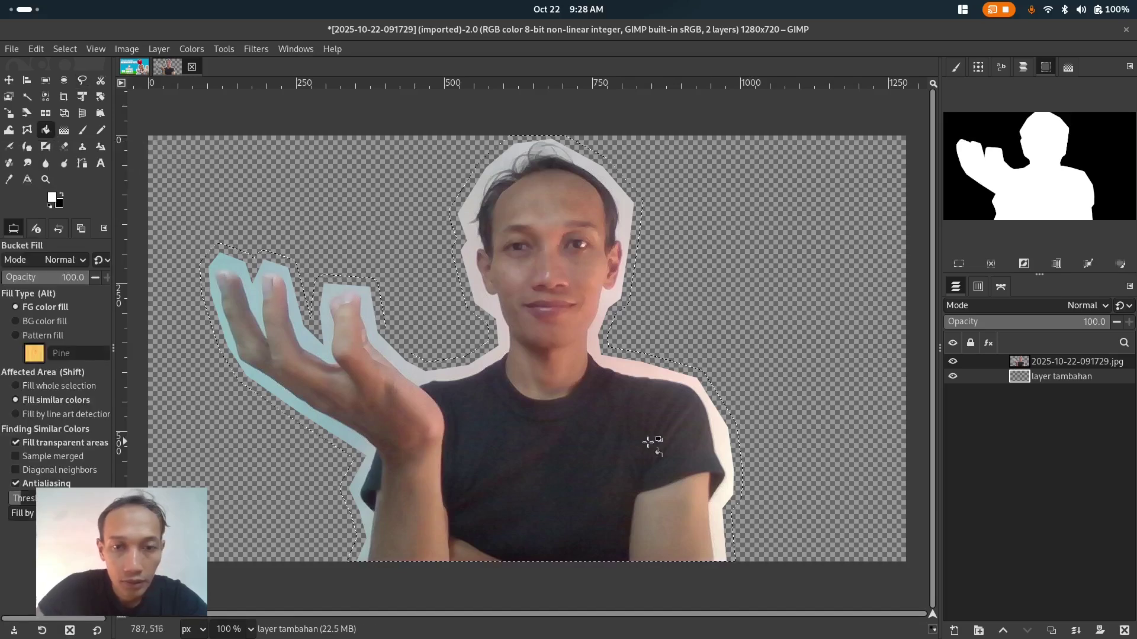
pyautogui.click(703, 377)
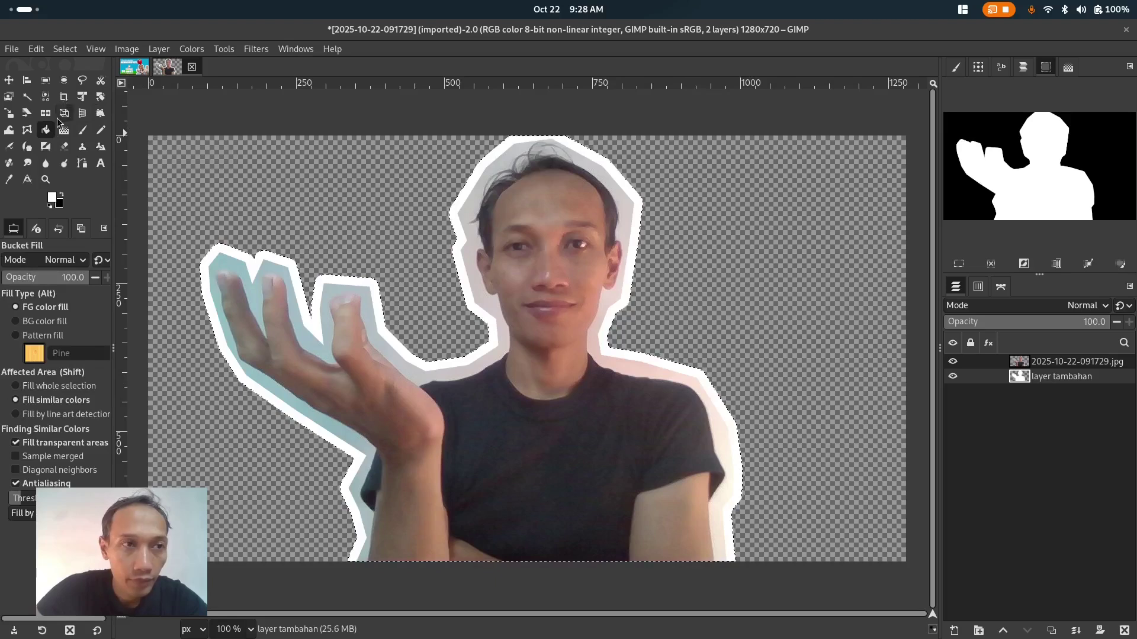
pyautogui.click(56, 50)
pyautogui.click(89, 91)
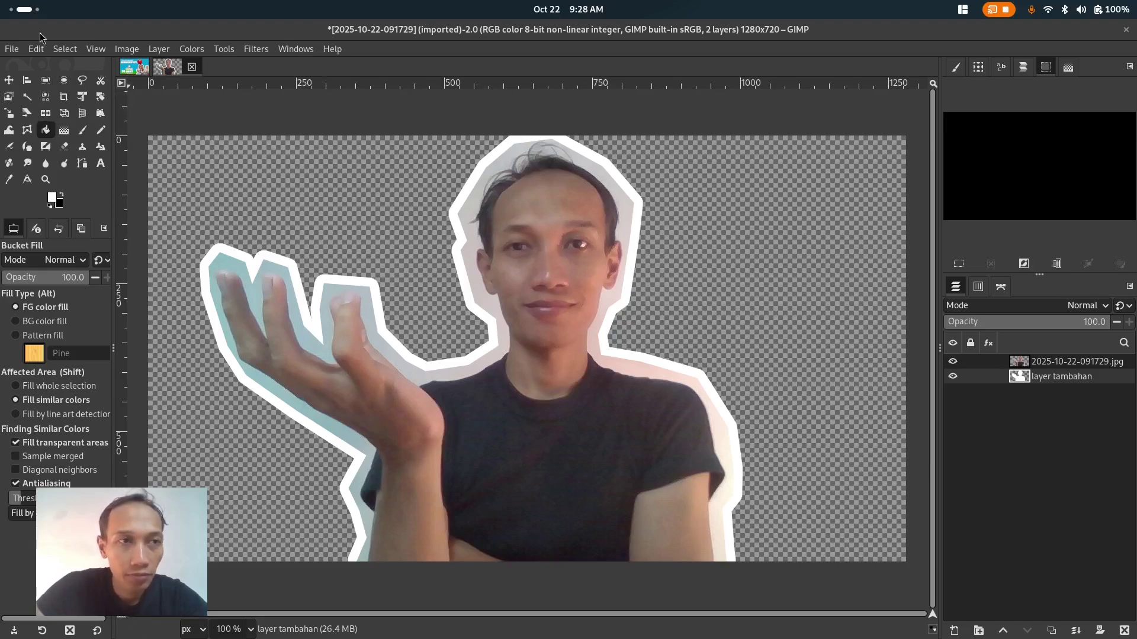
# Step: Bring the pixel sunglasses image pngegg(1).png from the Bahan folder into the photo as a layer, keeping its embedded color profile
pyautogui.click(21, 16)
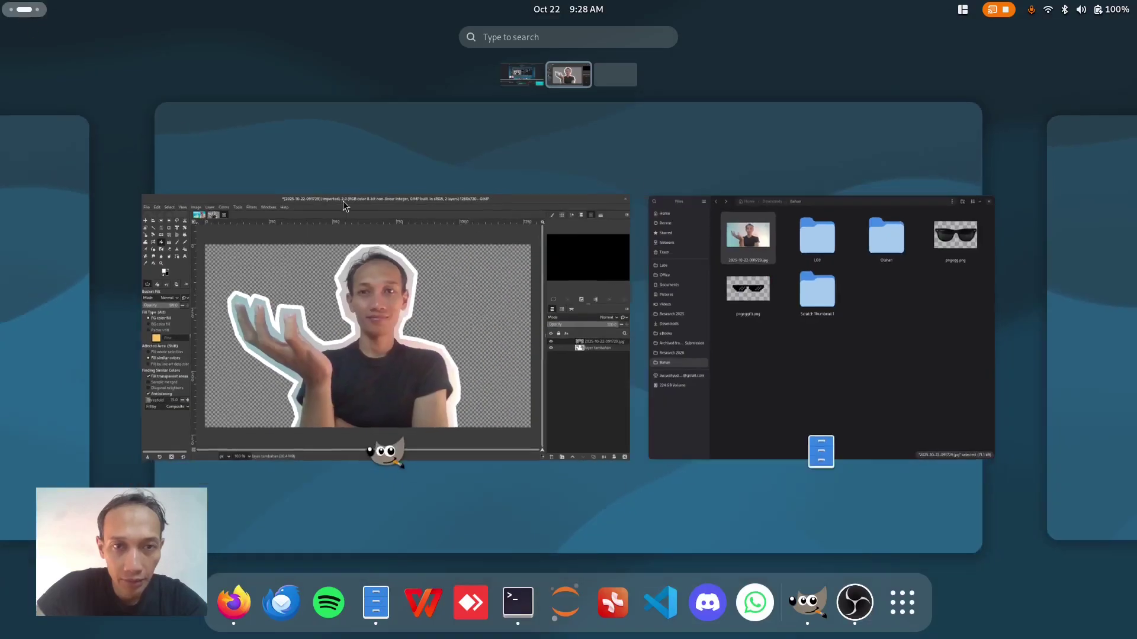
pyautogui.click(757, 330)
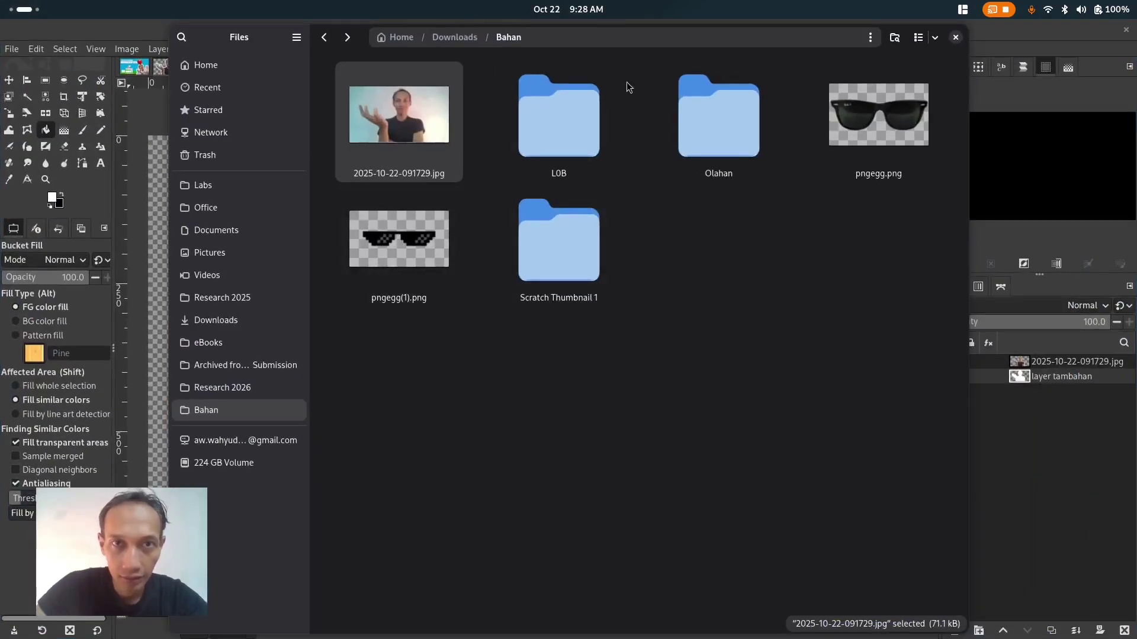
pyautogui.moveTo(677, 45); pyautogui.dragTo(1015, 49)
pyautogui.moveTo(736, 243); pyautogui.dragTo(456, 228)
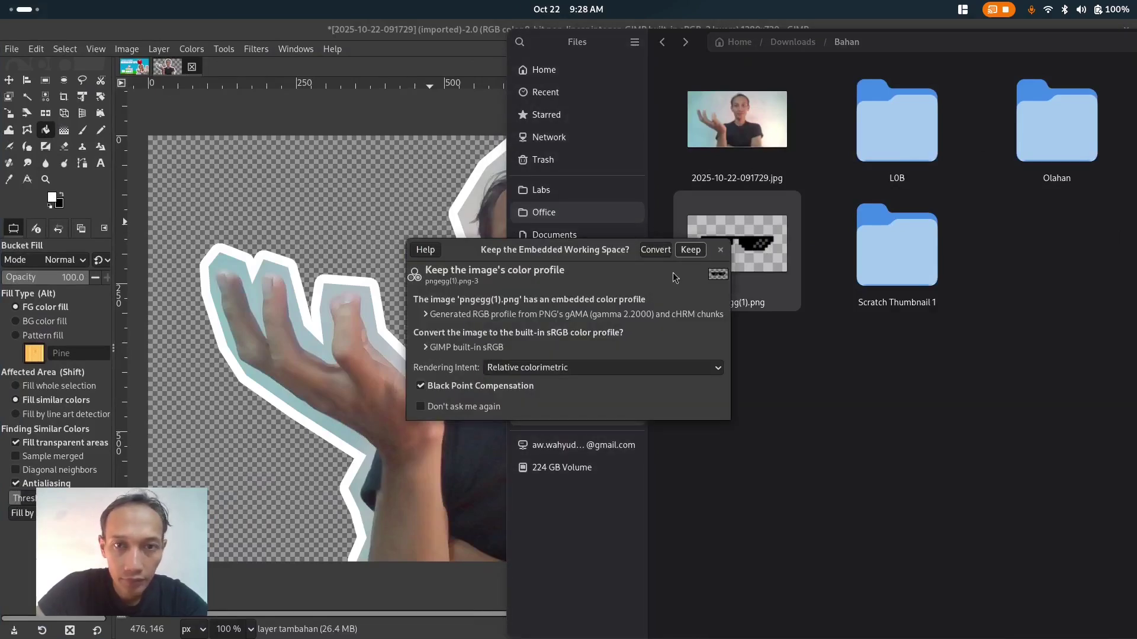
pyautogui.click(689, 249)
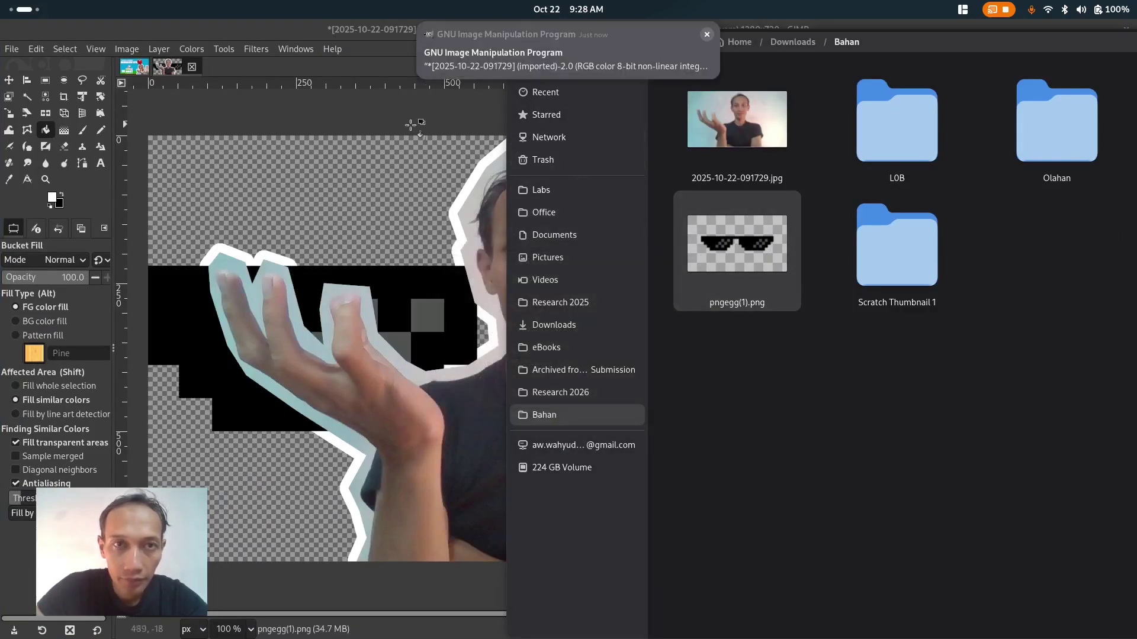
# Step: Raise the pngegg(1).png layer above the 2025-10-22-091729.jpg layer
pyautogui.click(15, 85)
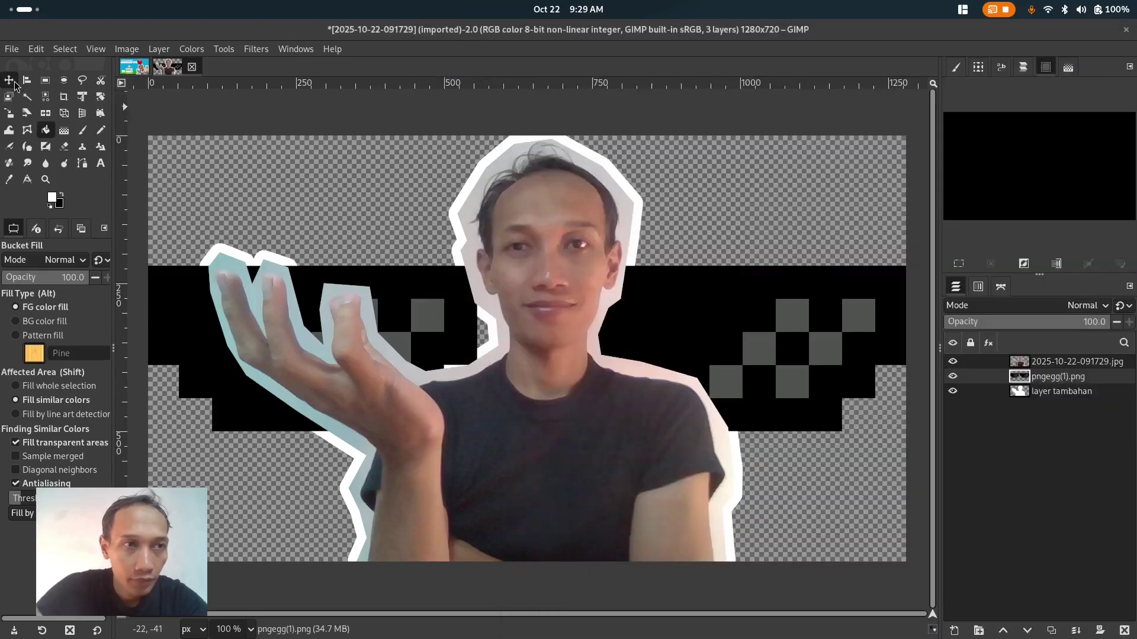
pyautogui.click(9, 80)
pyautogui.moveTo(1083, 380); pyautogui.dragTo(1074, 358)
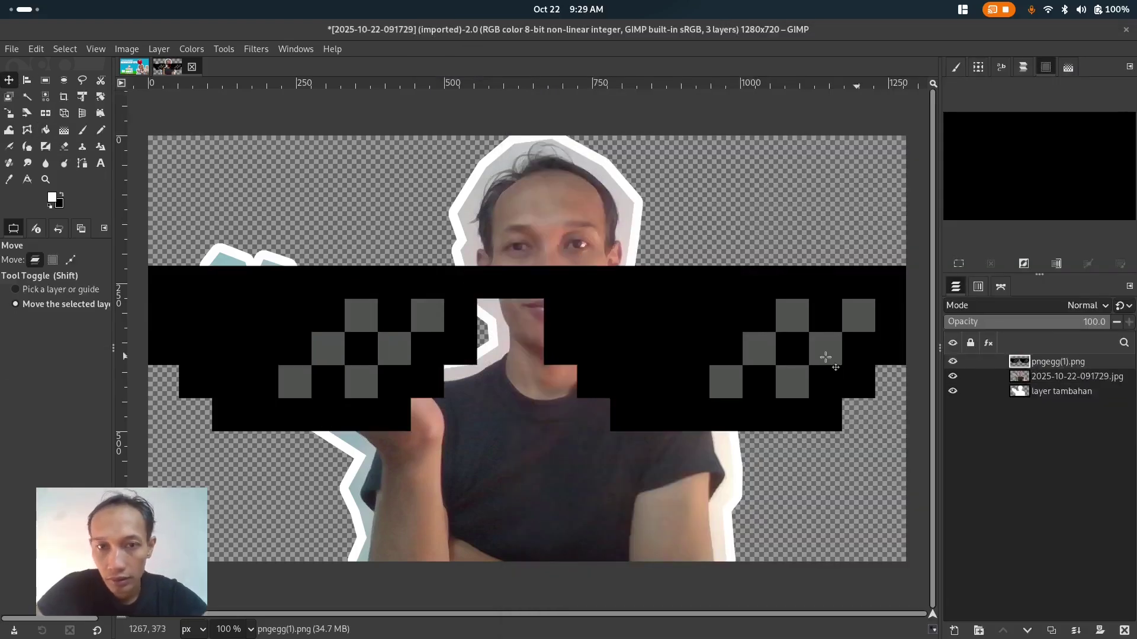
# Step: Scale the sunglasses layer down proportionally to about 952 × 536 px and move it over the man's face
pyautogui.click(9, 113)
pyautogui.click(216, 285)
pyautogui.moveTo(197, 289); pyautogui.dragTo(519, 384)
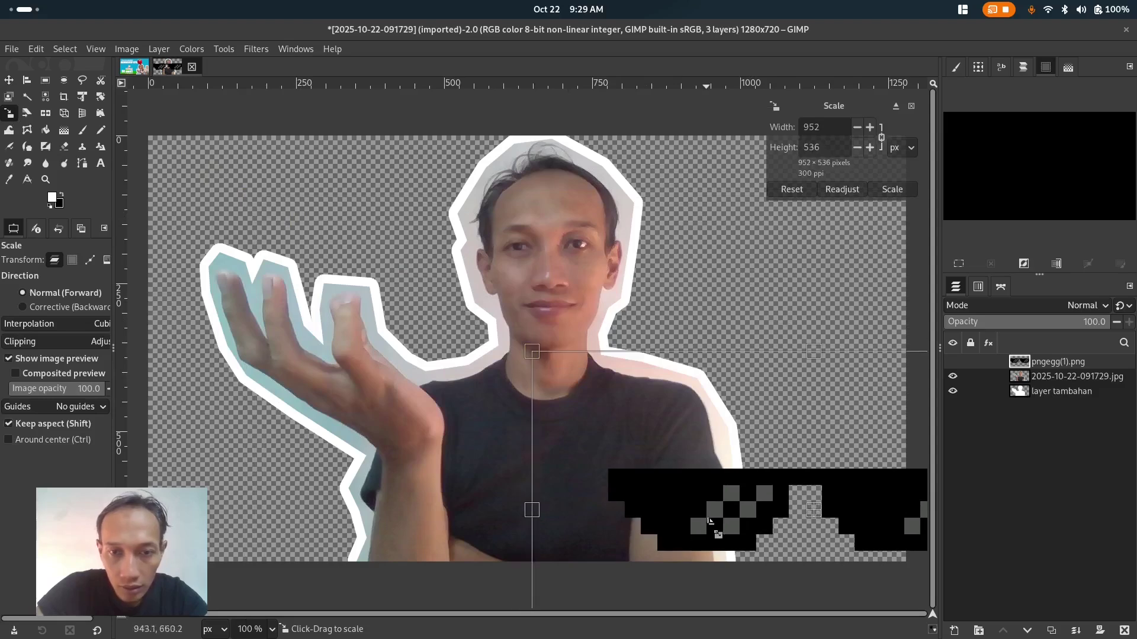
pyautogui.press('Return')
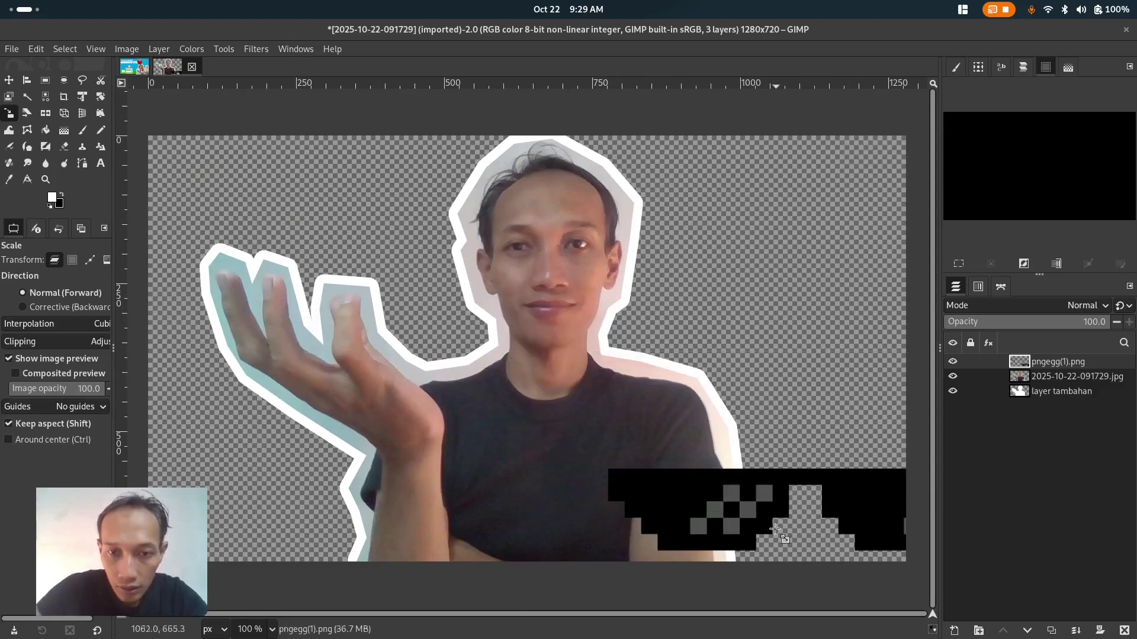
pyautogui.click(9, 80)
pyautogui.moveTo(748, 500); pyautogui.dragTo(488, 260)
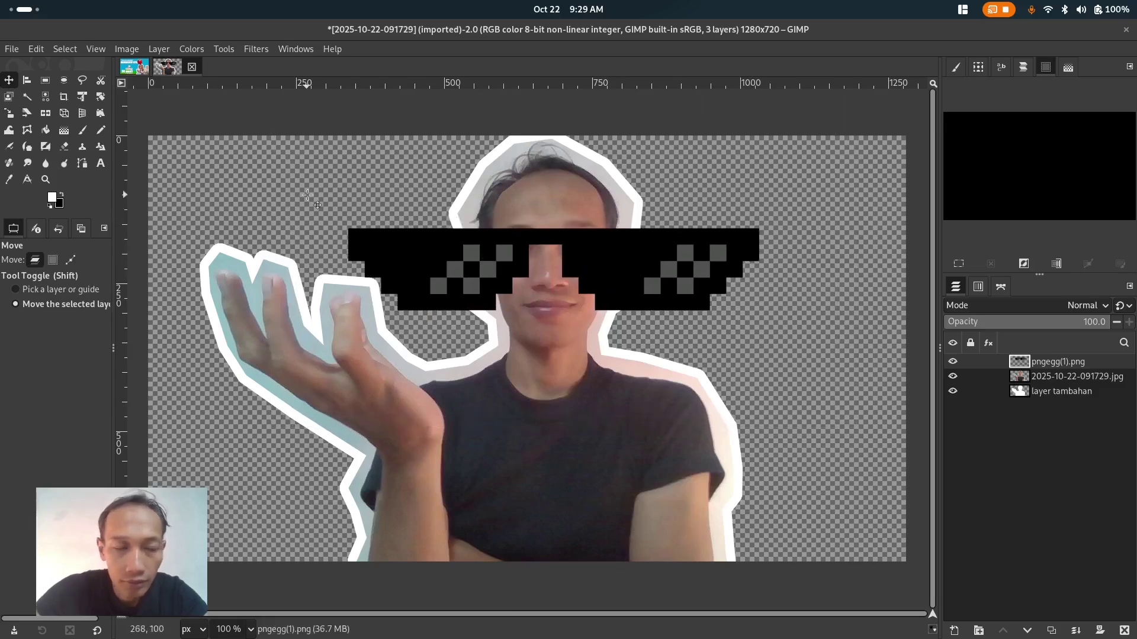
# Step: Scale the sunglasses layer down to about 308 × 173 px and move it onto the man's eyes
pyautogui.click(9, 113)
pyautogui.click(367, 216)
pyautogui.moveTo(276, 115); pyautogui.dragTo(588, 412)
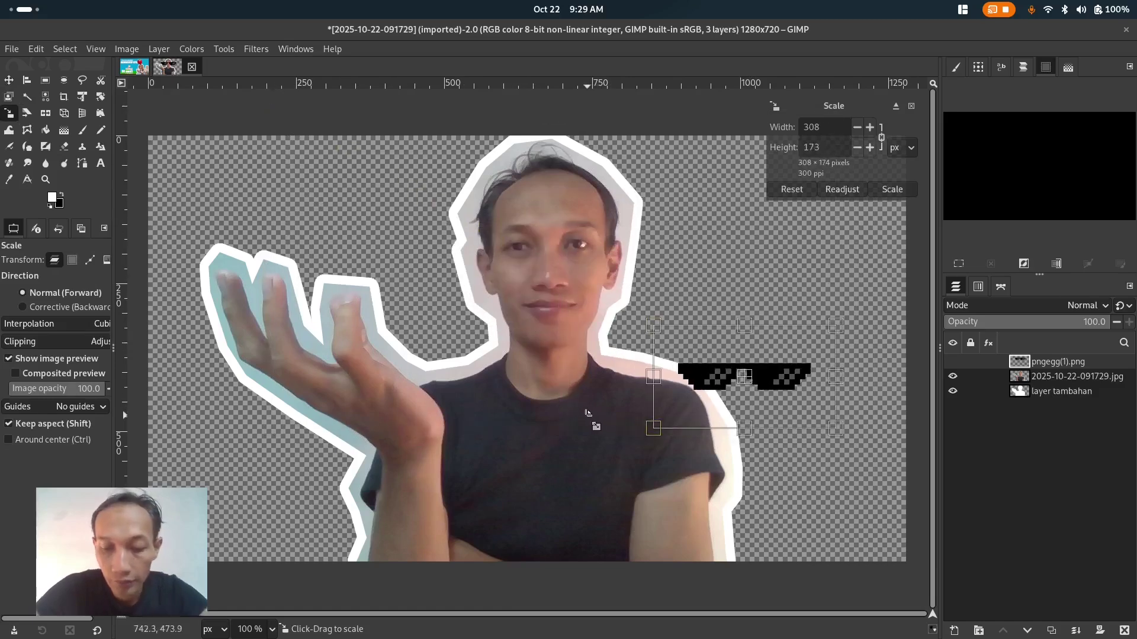
pyautogui.press('Return')
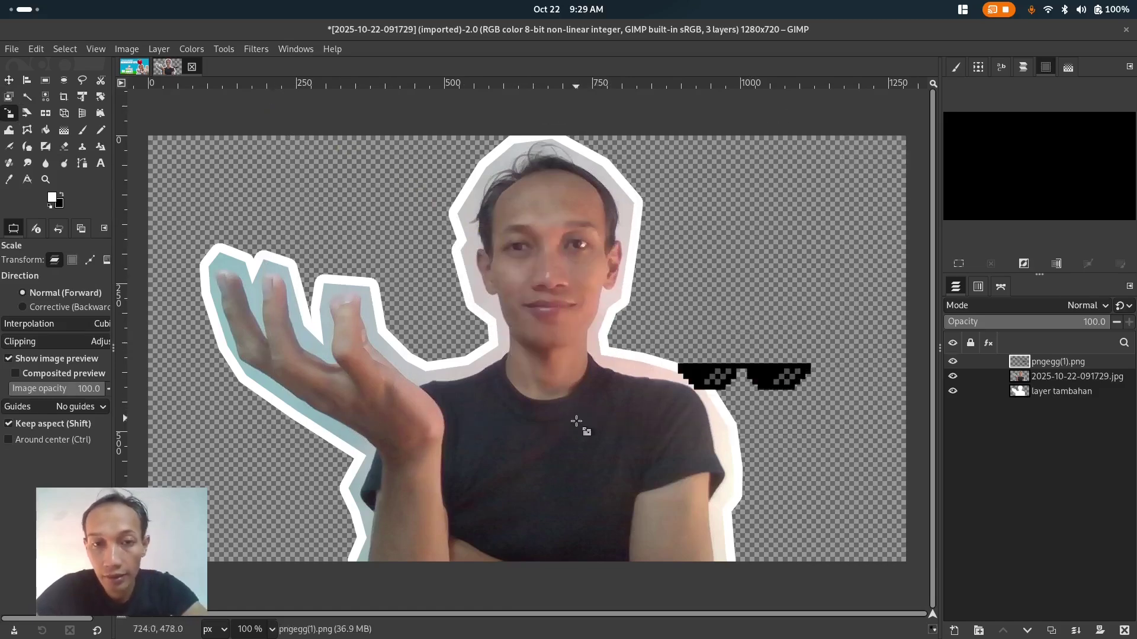
pyautogui.click(8, 81)
pyautogui.moveTo(783, 379); pyautogui.dragTo(585, 253)
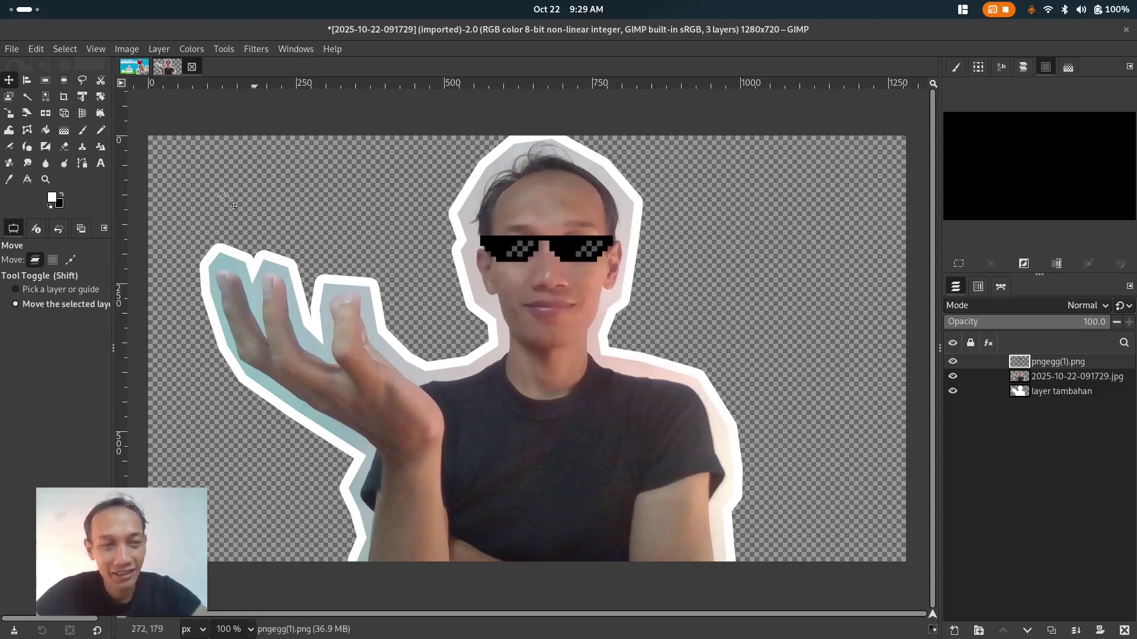
# Step: Enlarge the sunglasses layer to about 361 × 203 px and recenter it over the man's eyes
pyautogui.click(10, 113)
pyautogui.click(633, 267)
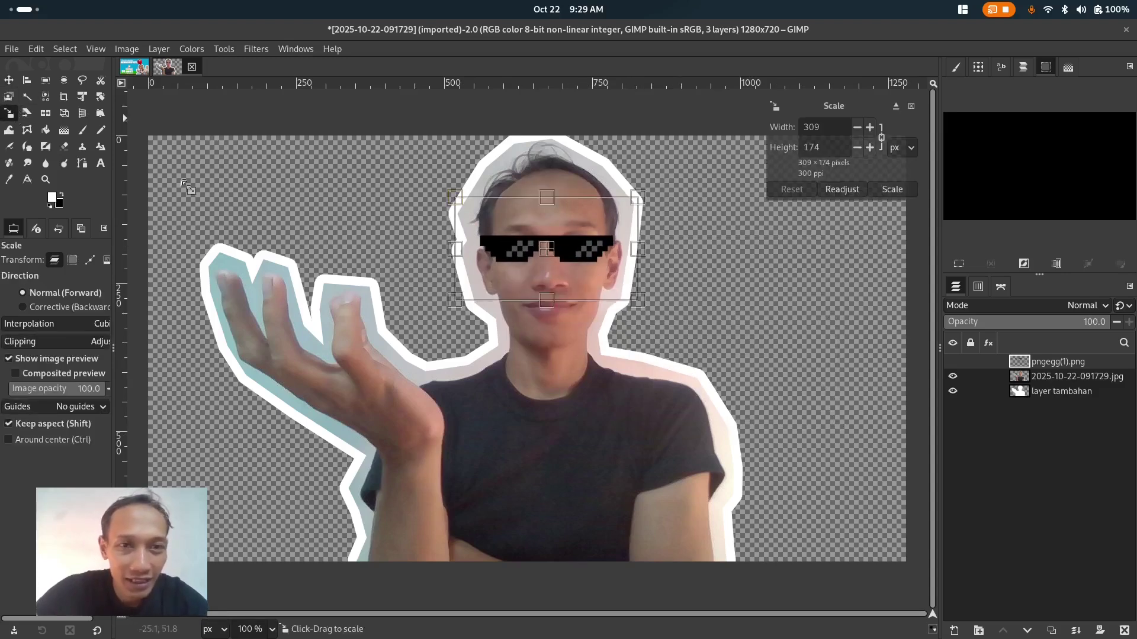
pyautogui.moveTo(639, 199); pyautogui.dragTo(669, 182)
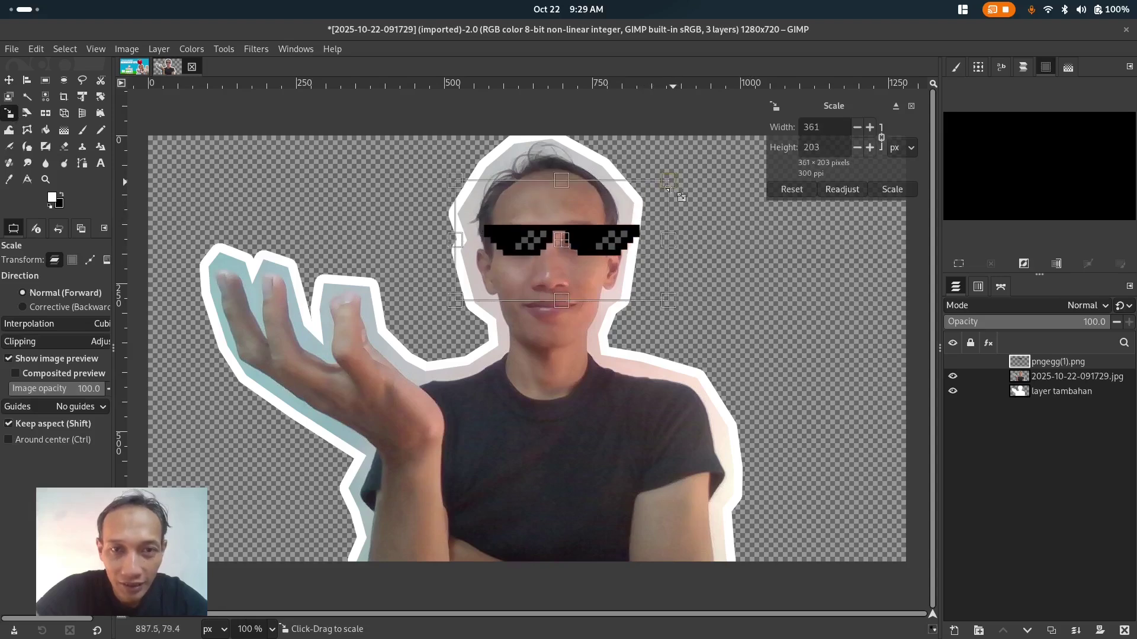
pyautogui.press('Return')
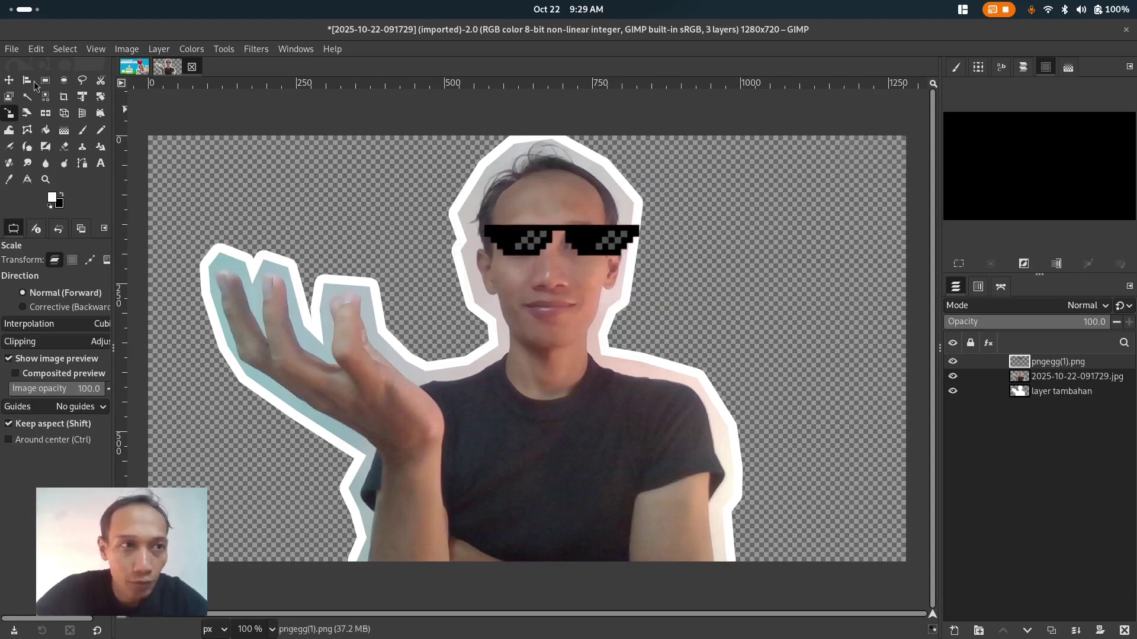
pyautogui.press('m')
pyautogui.moveTo(602, 249); pyautogui.dragTo(592, 259)
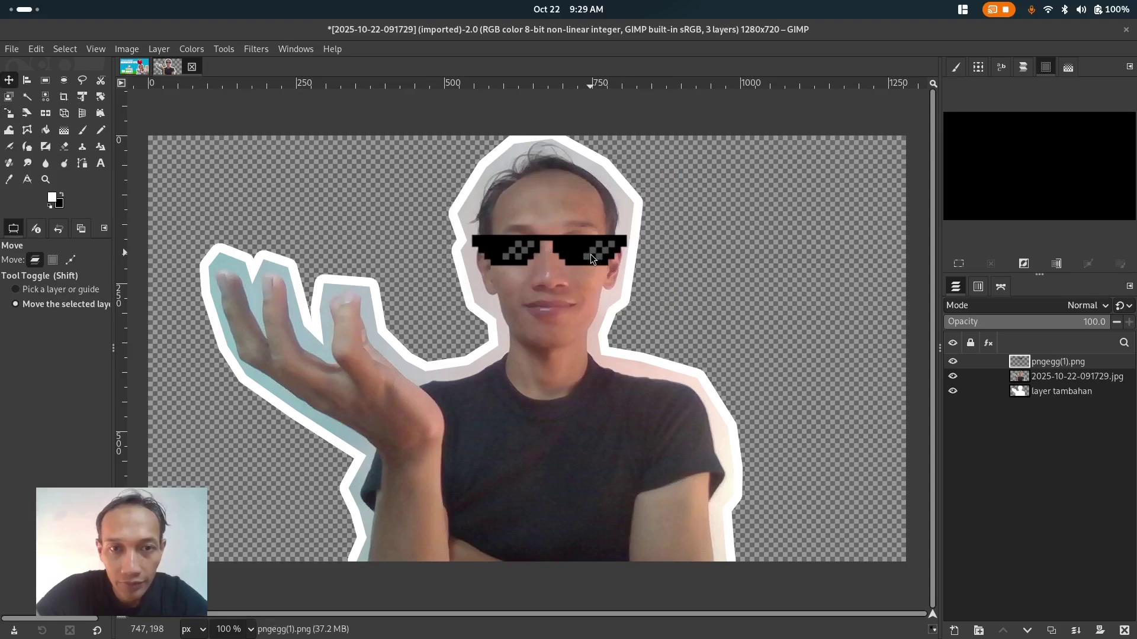
# Step: Enlarge the sunglasses layer to about 391 × 221 px and recenter it over the man's eyes
pyautogui.click(9, 112)
pyautogui.click(520, 154)
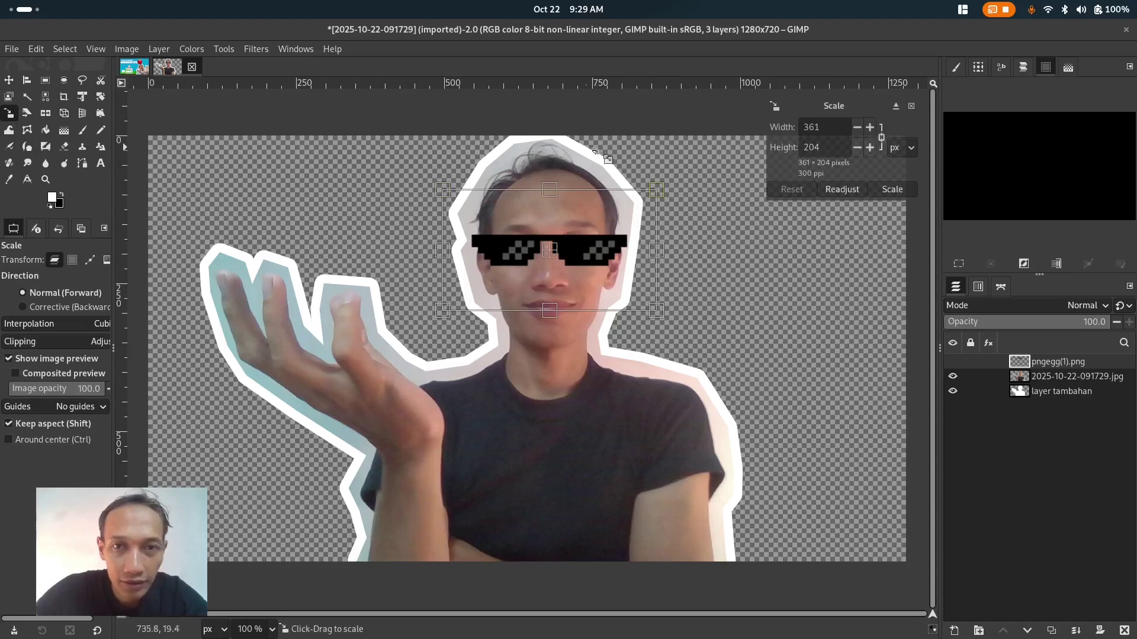
pyautogui.moveTo(652, 191); pyautogui.dragTo(674, 183)
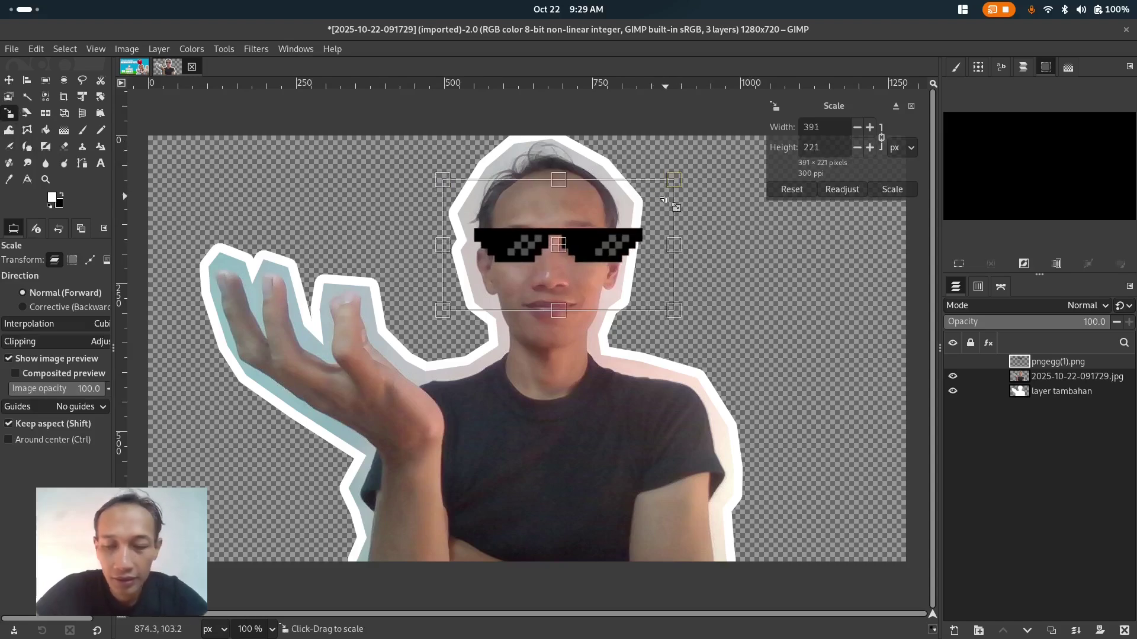
pyautogui.press('Return')
pyautogui.press('m')
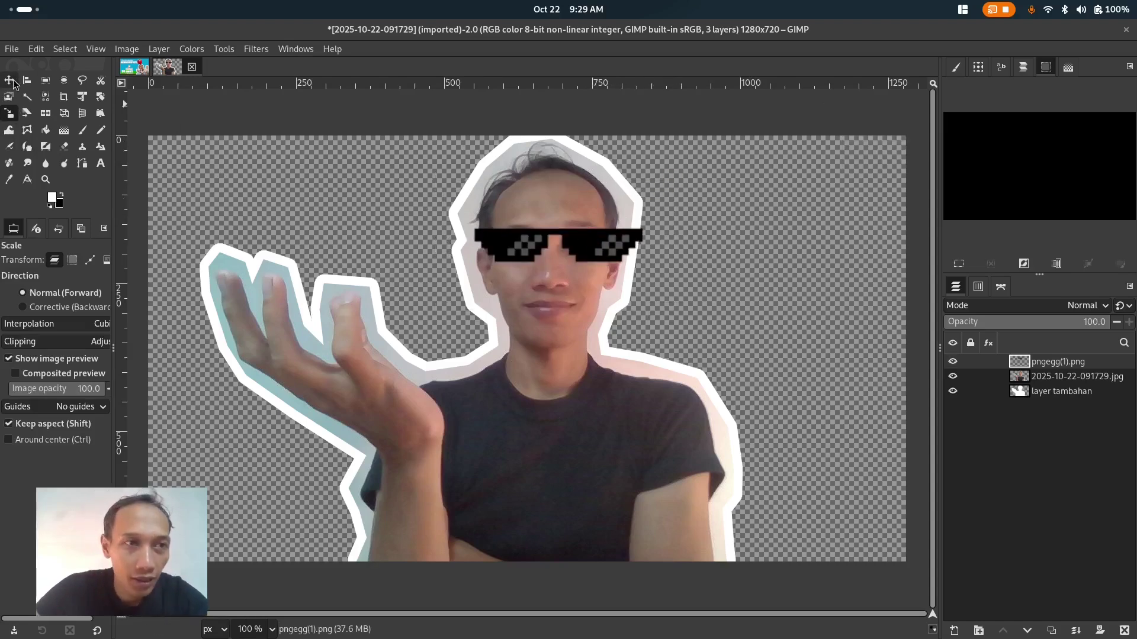
pyautogui.moveTo(608, 248); pyautogui.dragTo(599, 253)
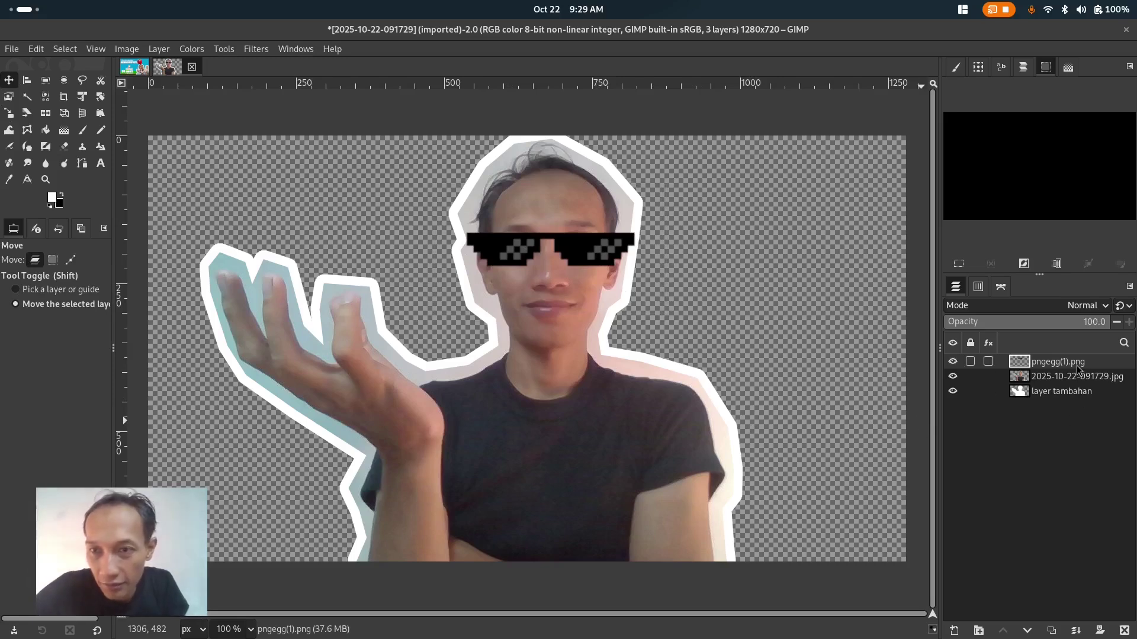
# Step: Merge the sunglasses, photo and white border layers into one layer and copy it
pyautogui.keyDown('shift'); pyautogui.click(1074, 398); pyautogui.keyUp('shift')
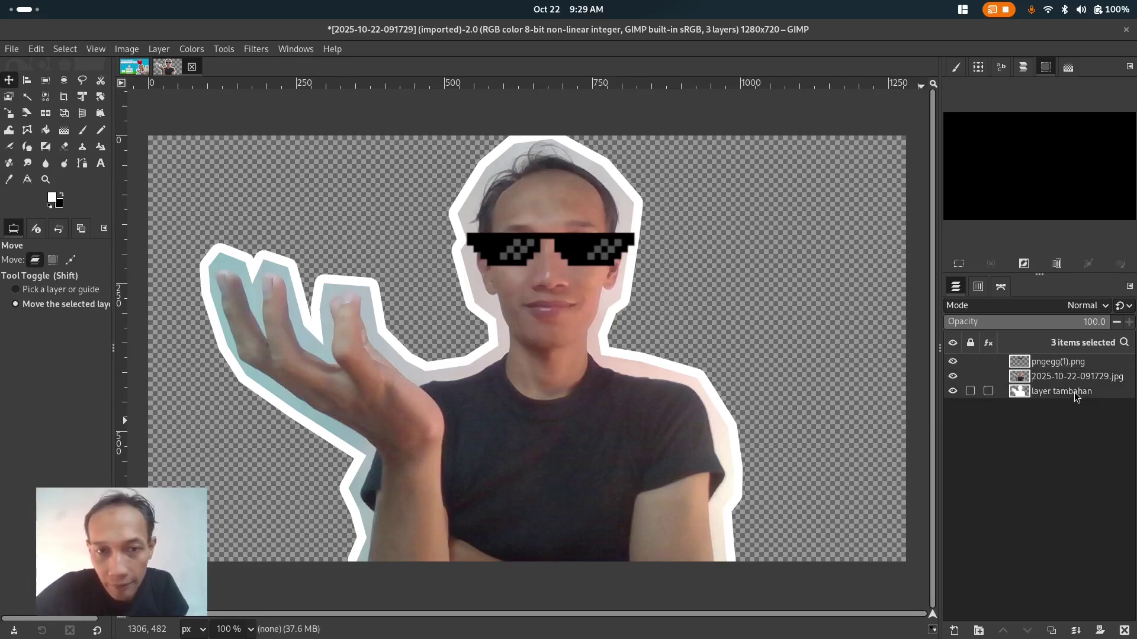
pyautogui.rightClick(1072, 397)
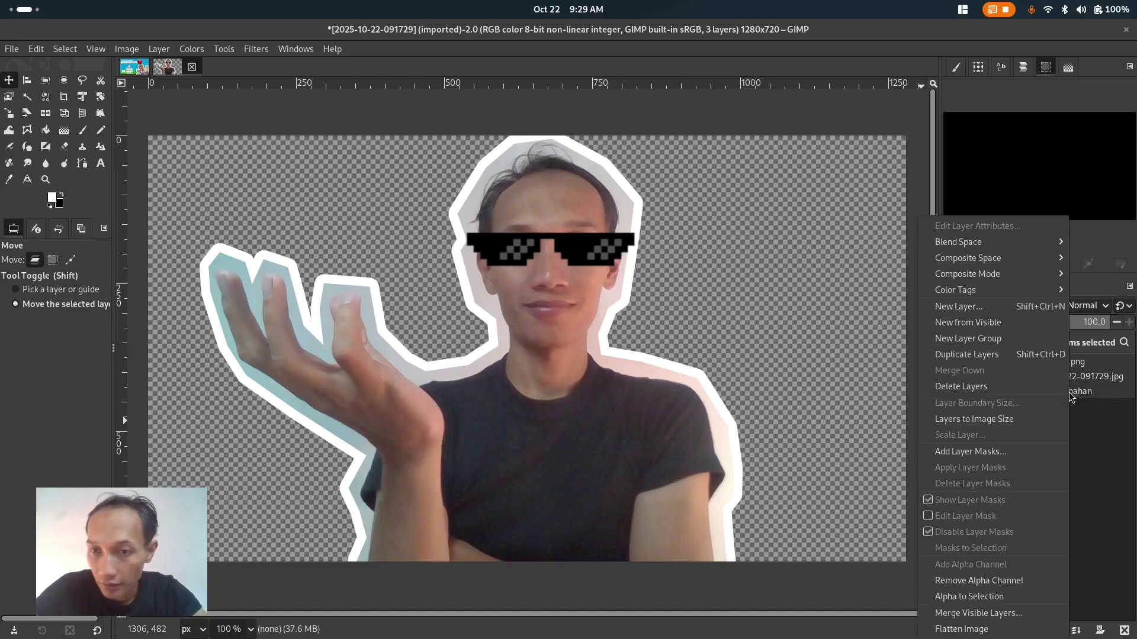
pyautogui.click(982, 613)
pyautogui.click(636, 183)
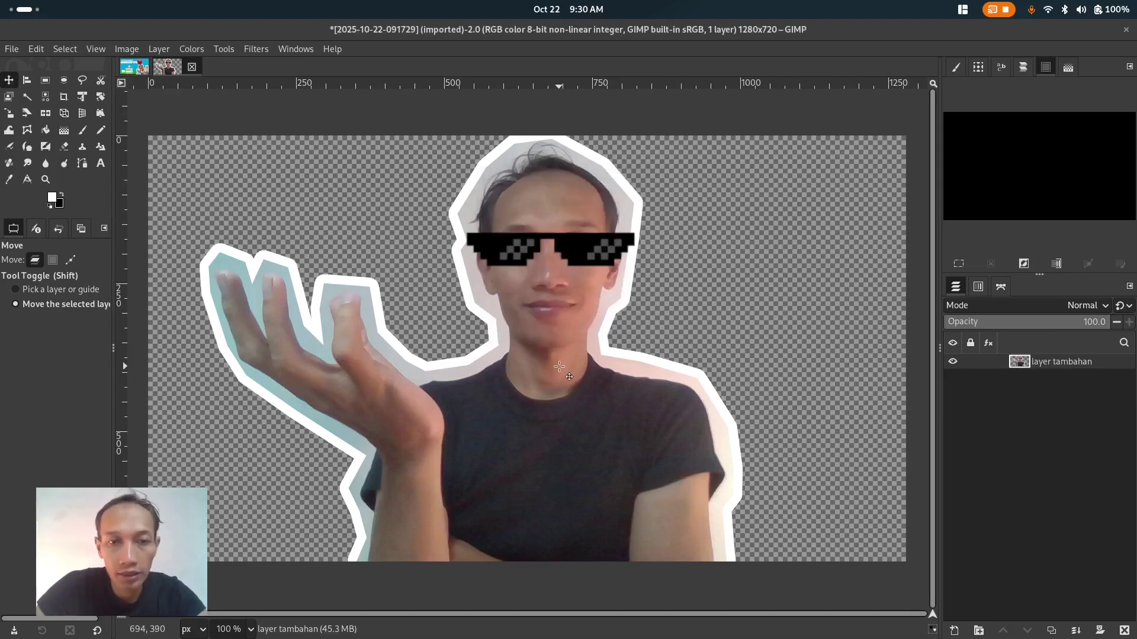
pyautogui.rightClick(561, 369)
pyautogui.moveTo(609, 393)
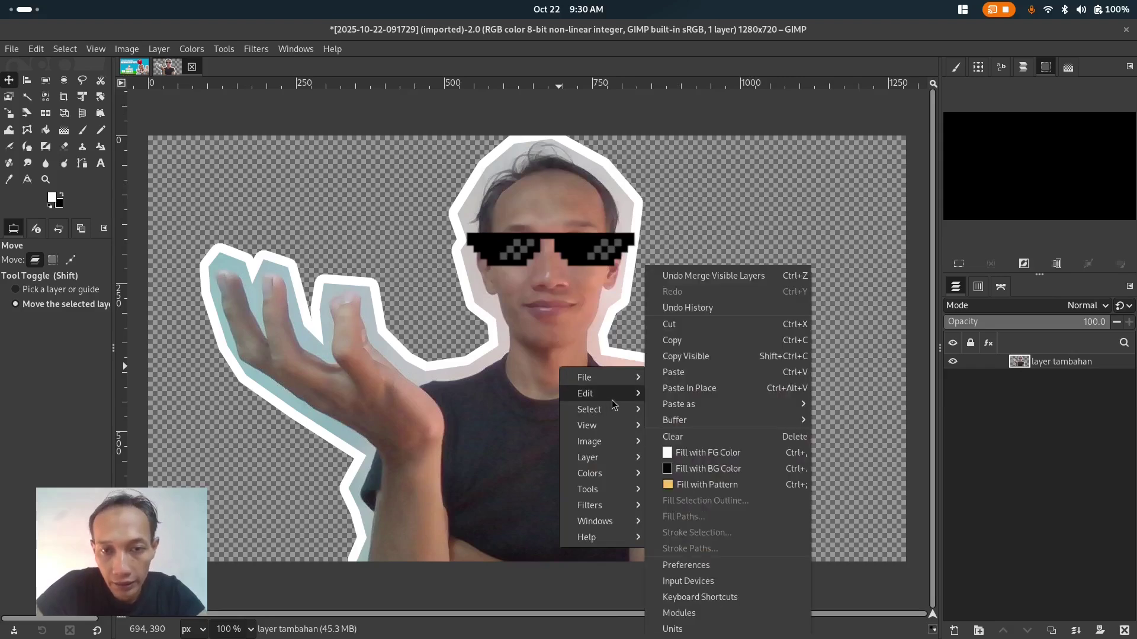
pyautogui.click(715, 352)
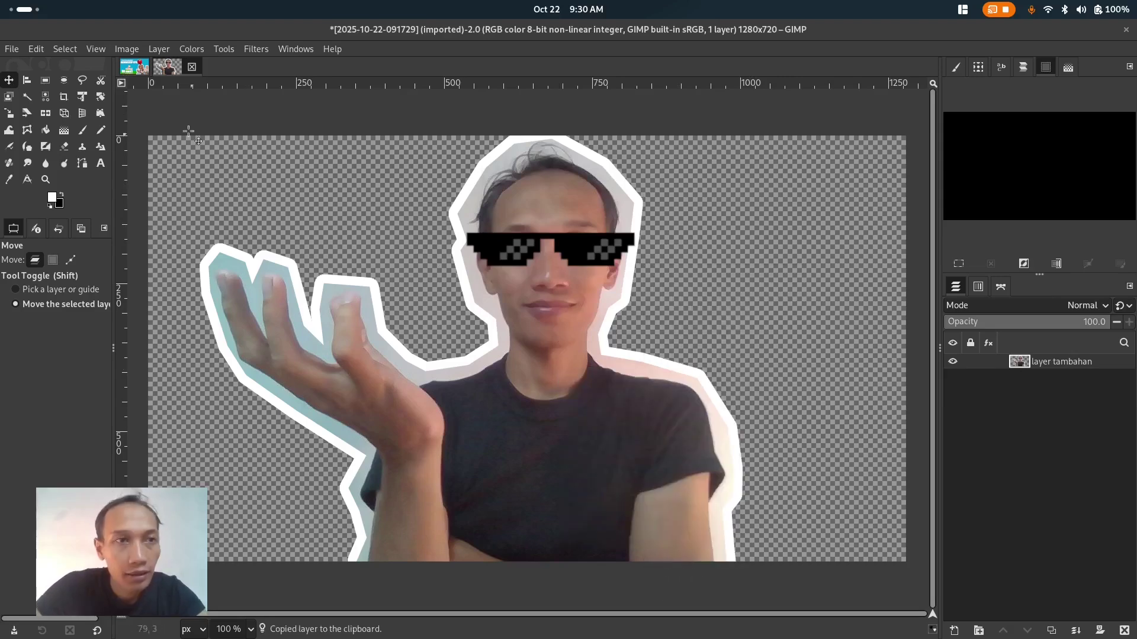
# Step: Switch to the menangkap_apel_part2 image and delete its old cut-out layer of the man, layer tambahan copy
pyautogui.click(142, 70)
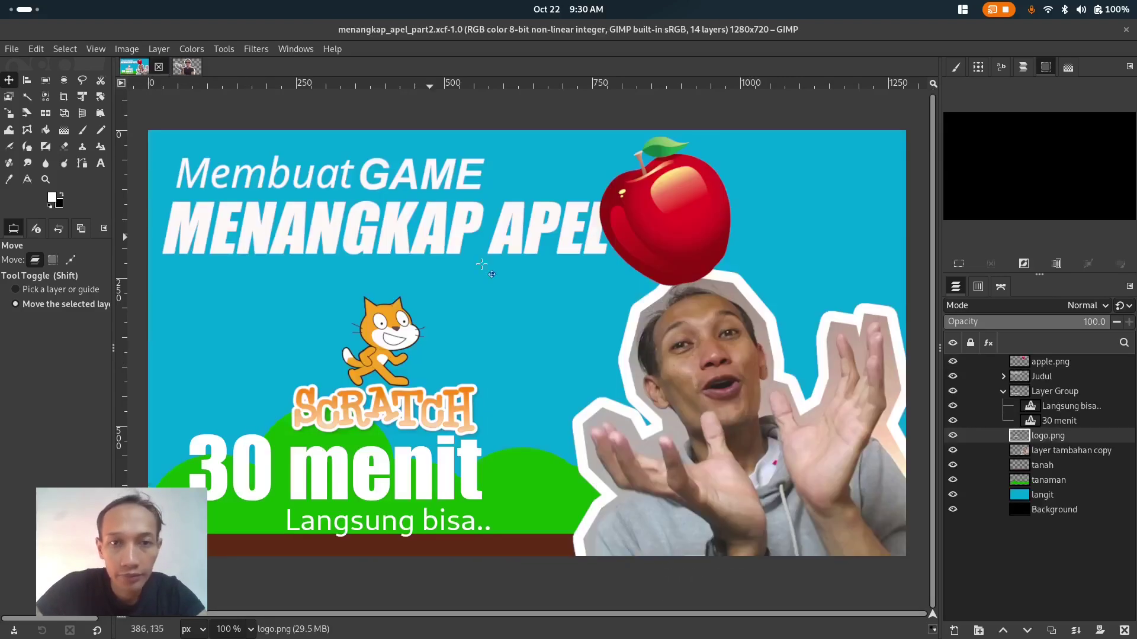
pyautogui.click(1071, 453)
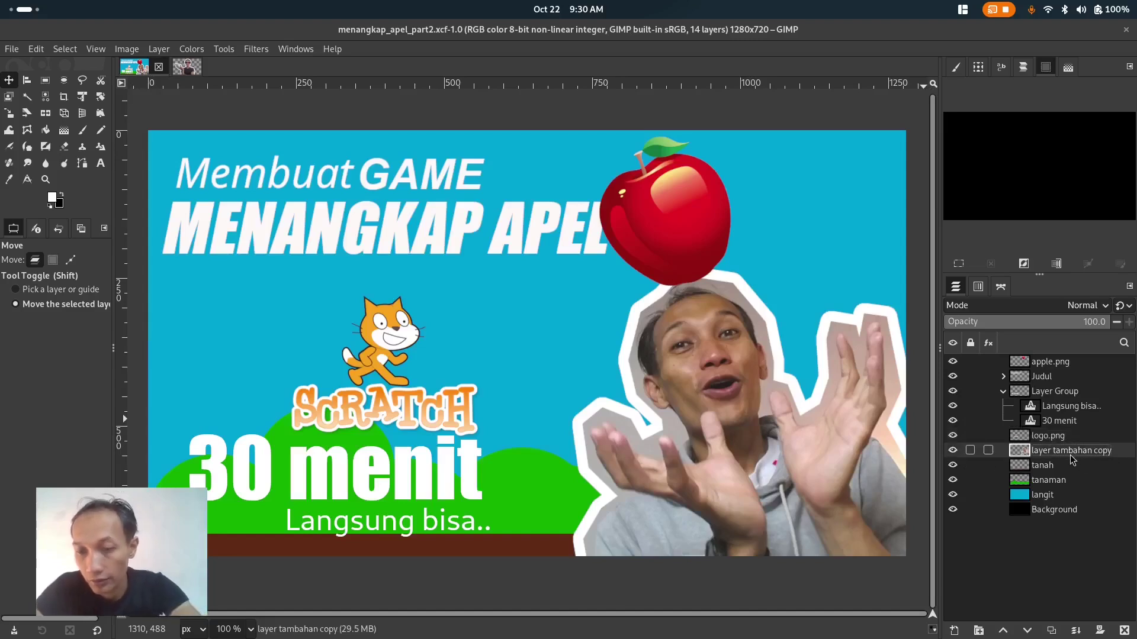
pyautogui.rightClick(1070, 453)
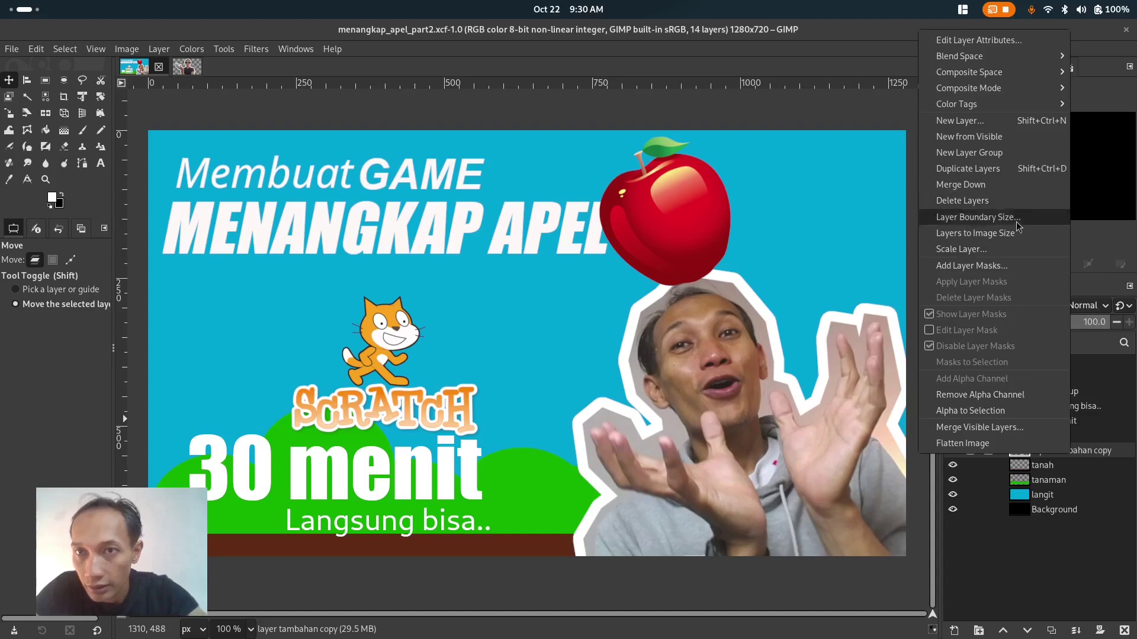
pyautogui.click(1095, 453)
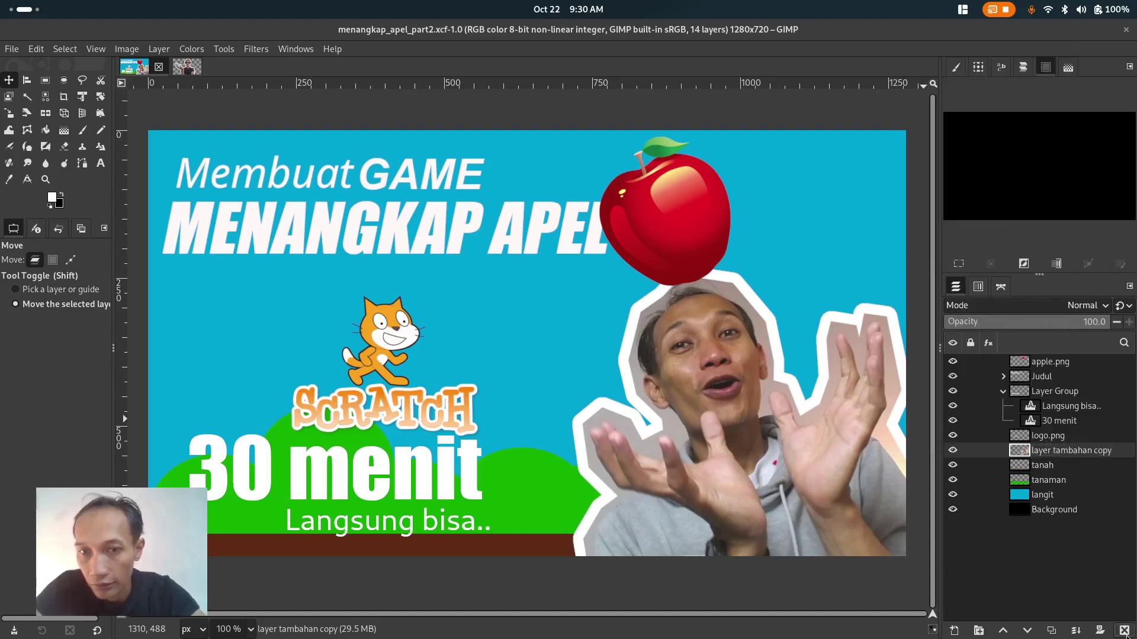
pyautogui.click(1125, 632)
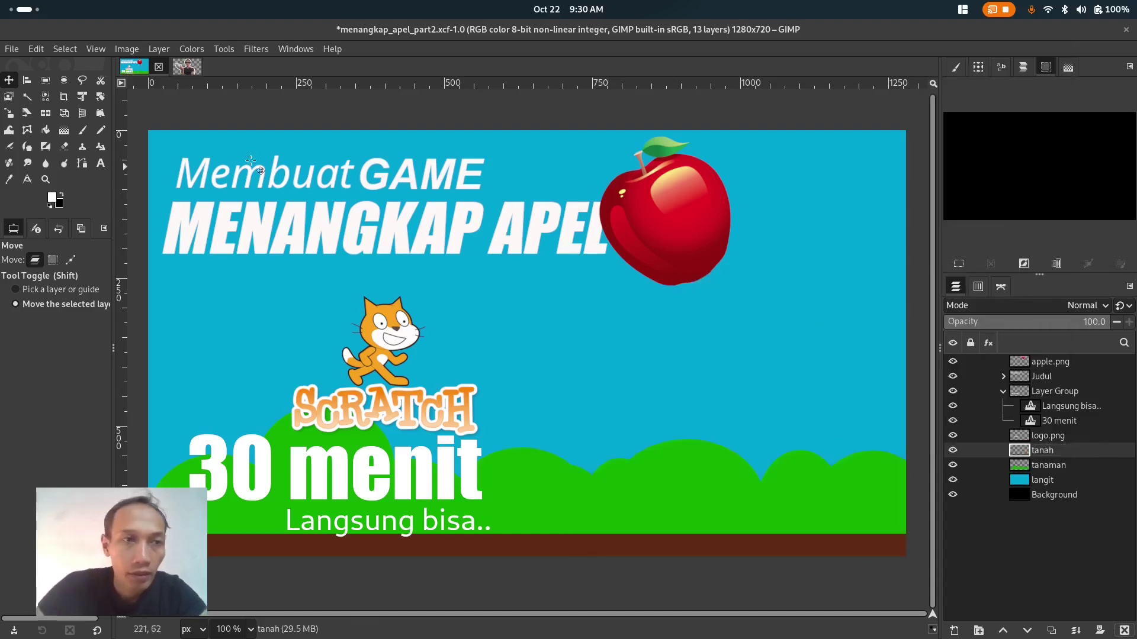
# Step: Paste the copied sunglasses cut-out into the menangkap_apel_part2 image
pyautogui.rightClick(577, 339)
pyautogui.moveTo(617, 366)
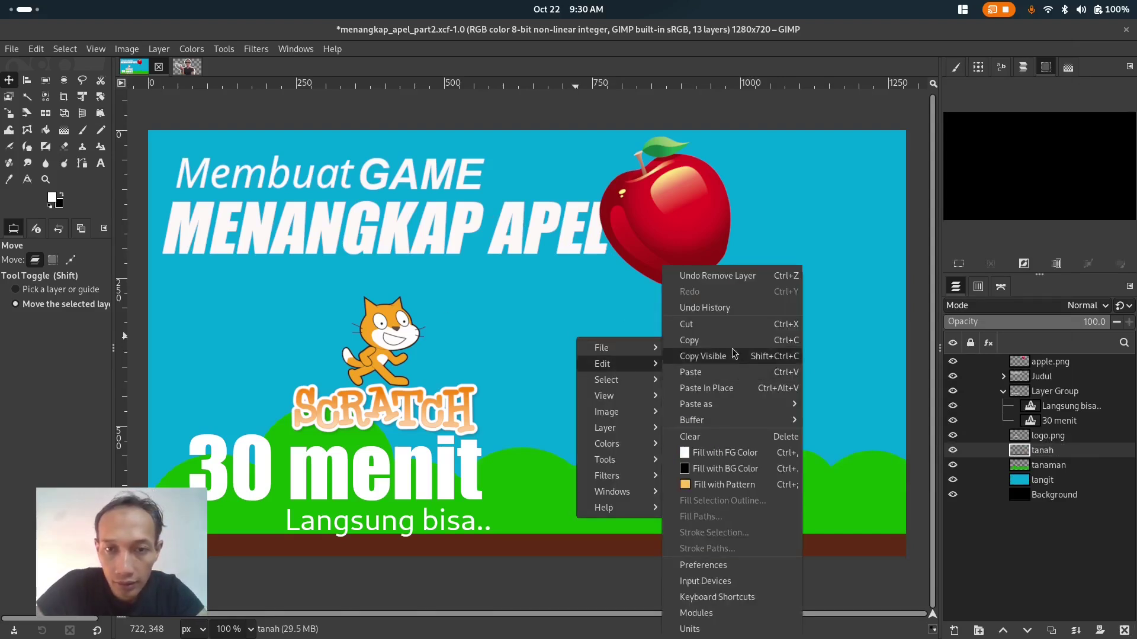
pyautogui.hotkey('ctrl', 'z')
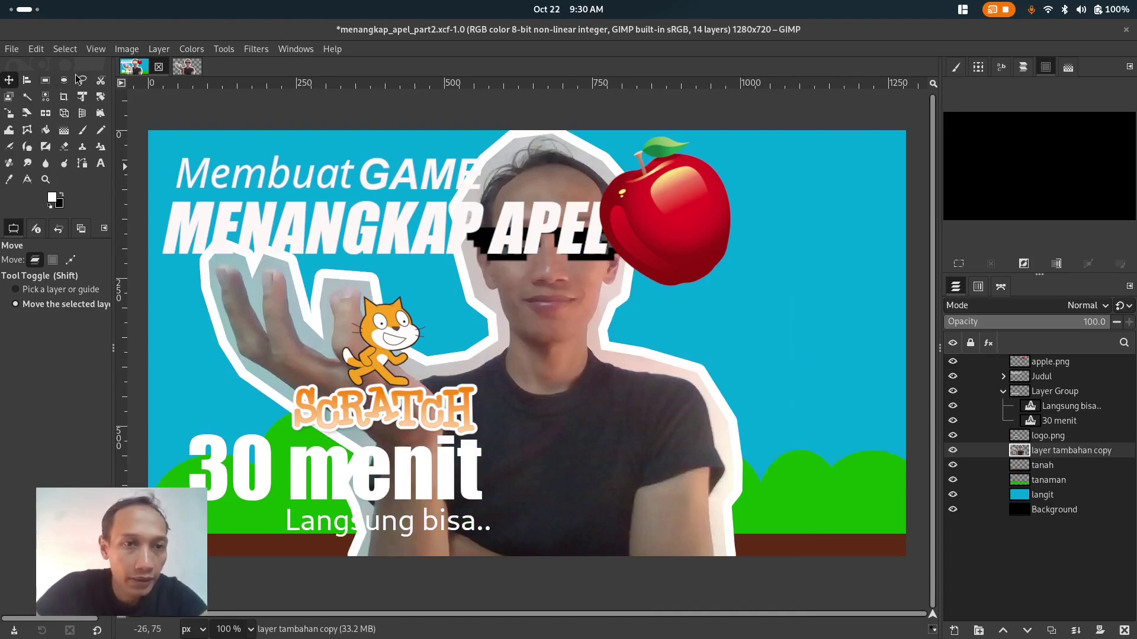
# Step: Scale the pasted cut-out down proportionally to about 1041 × 586 px and move it to the thumbnail's right side
pyautogui.click(9, 113)
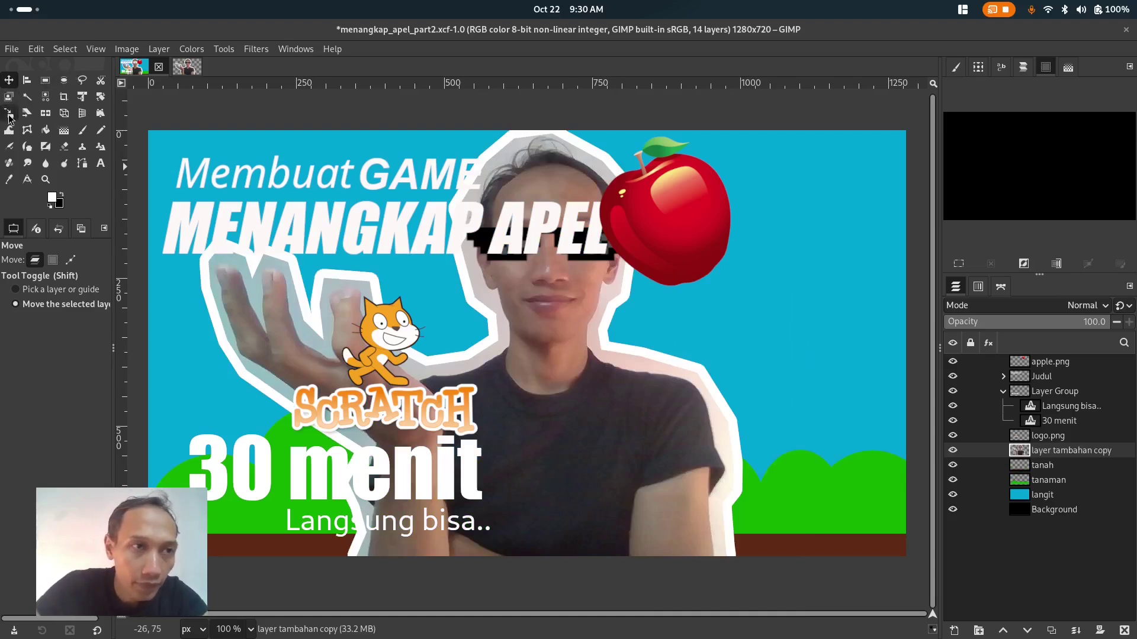
pyautogui.moveTo(148, 135); pyautogui.dragTo(289, 210)
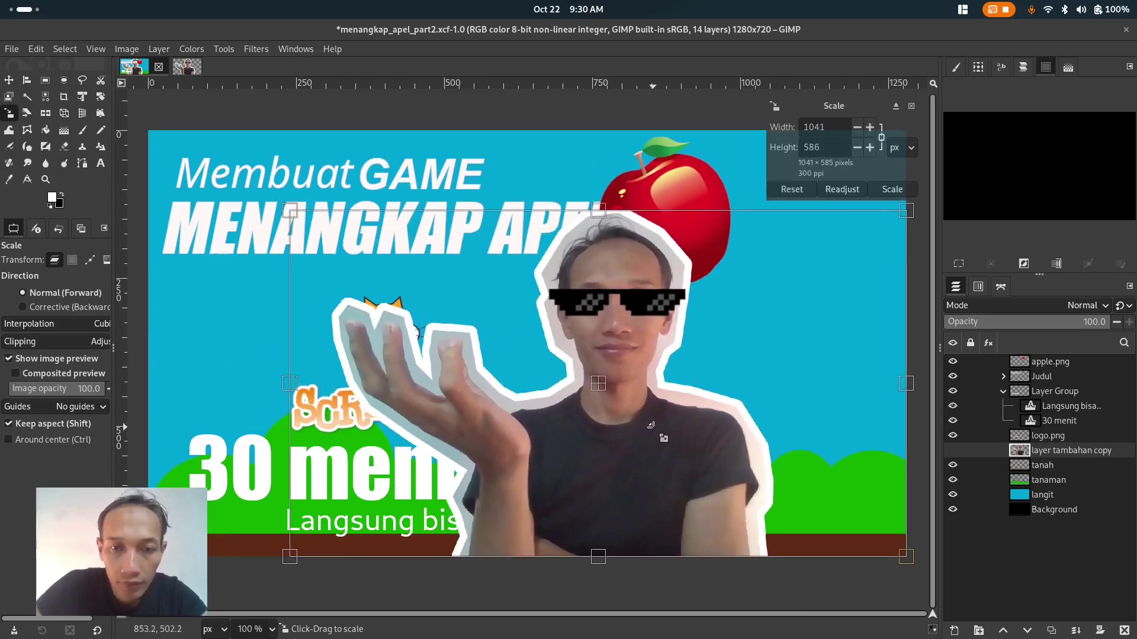
pyautogui.click(9, 79)
pyautogui.moveTo(588, 421); pyautogui.dragTo(724, 421)
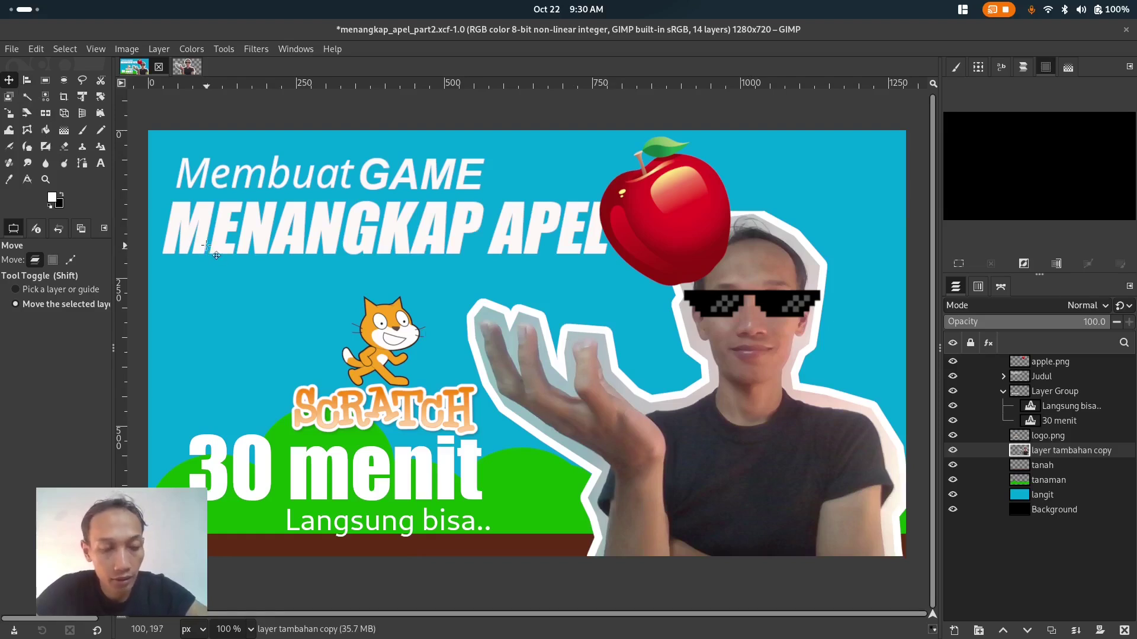
# Step: Enlarge the cut-out to about 1120 × 630 px and shift it slightly right against the thumbnail's edge
pyautogui.click(9, 113)
pyautogui.click(402, 184)
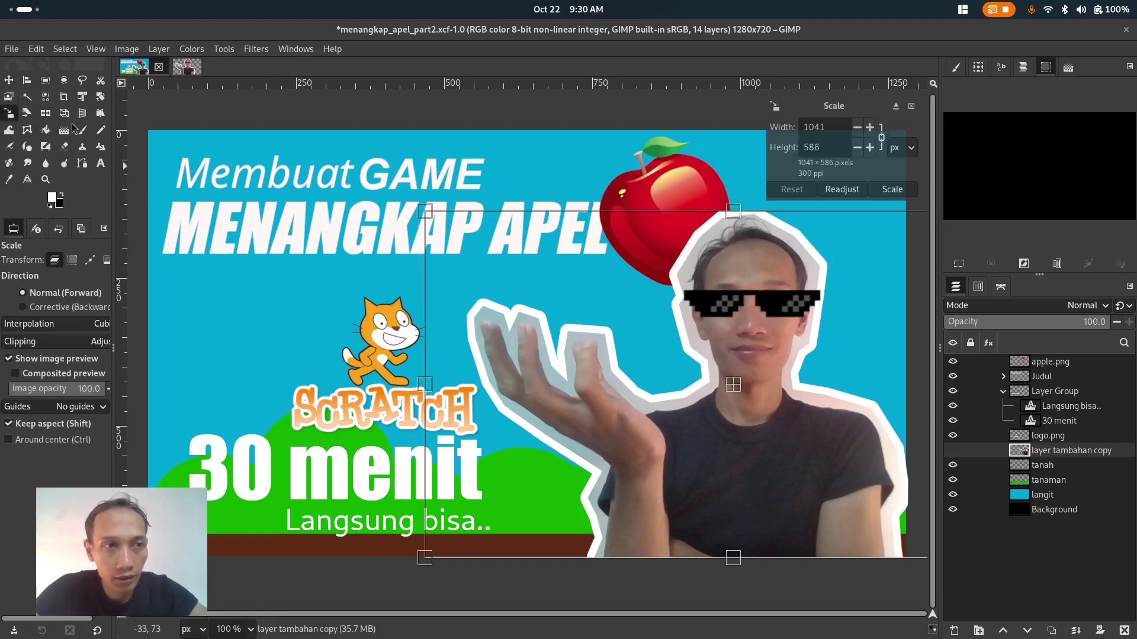
pyautogui.moveTo(427, 212); pyautogui.dragTo(389, 172)
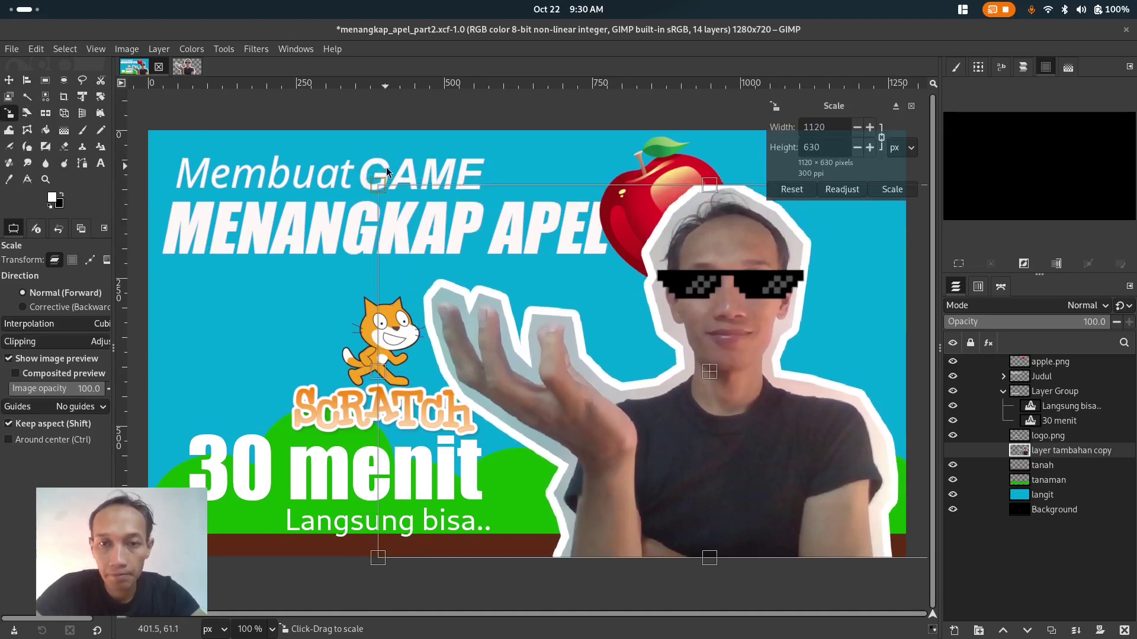
pyautogui.click(892, 189)
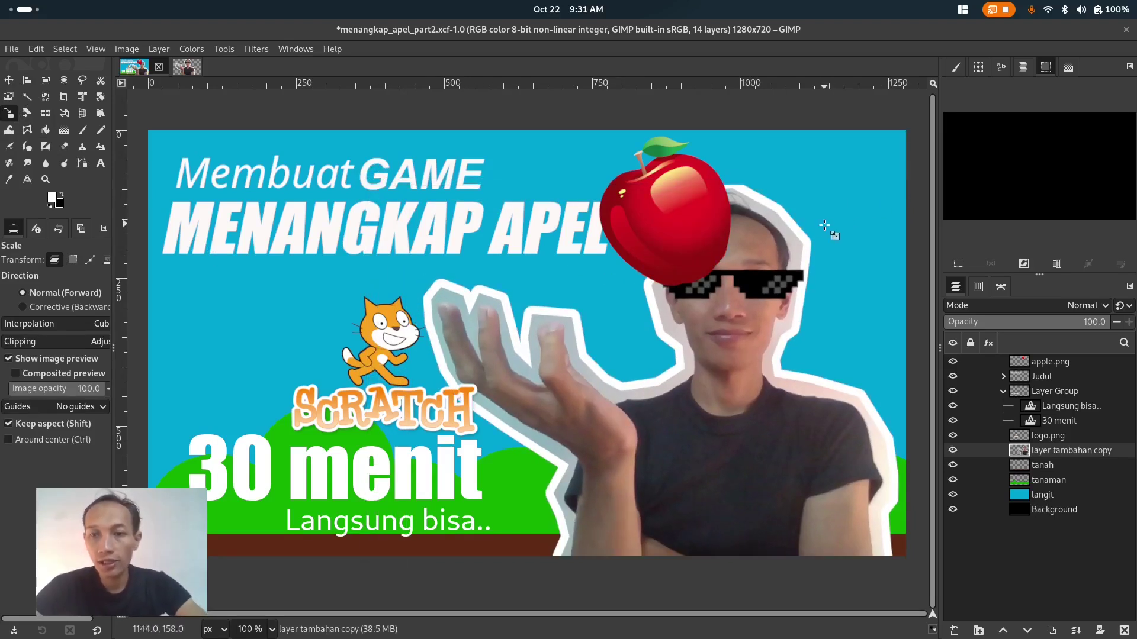
pyautogui.press('m')
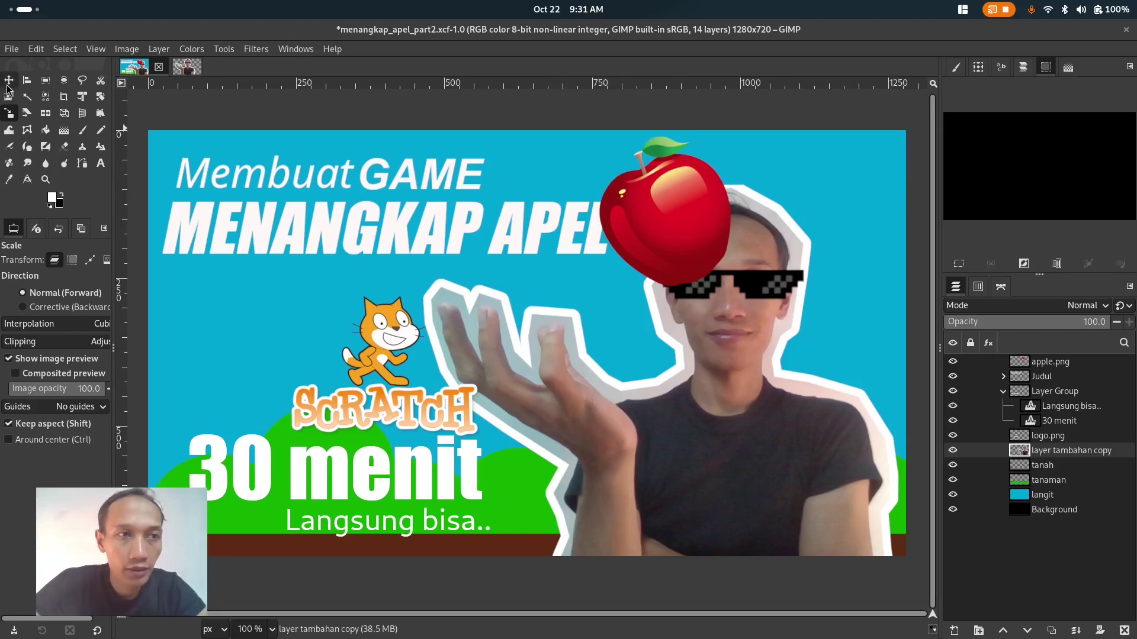
pyautogui.moveTo(719, 343); pyautogui.dragTo(741, 342)
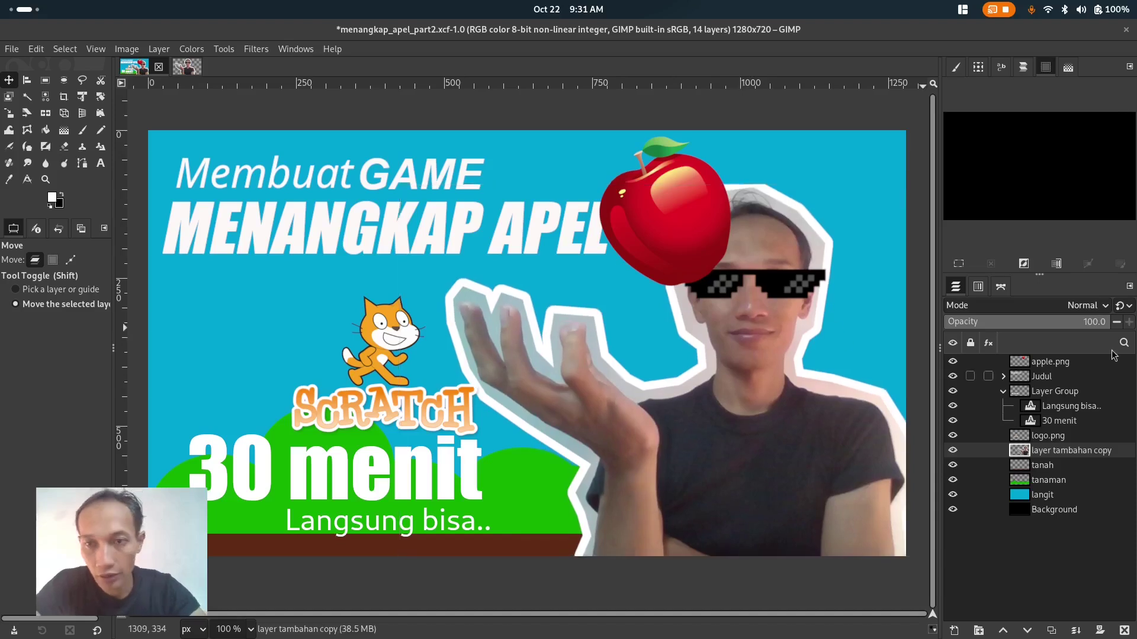
# Step: Rotate the apple.png layer by about 25.69° and move the apple just above the man's open hand
pyautogui.click(1064, 438)
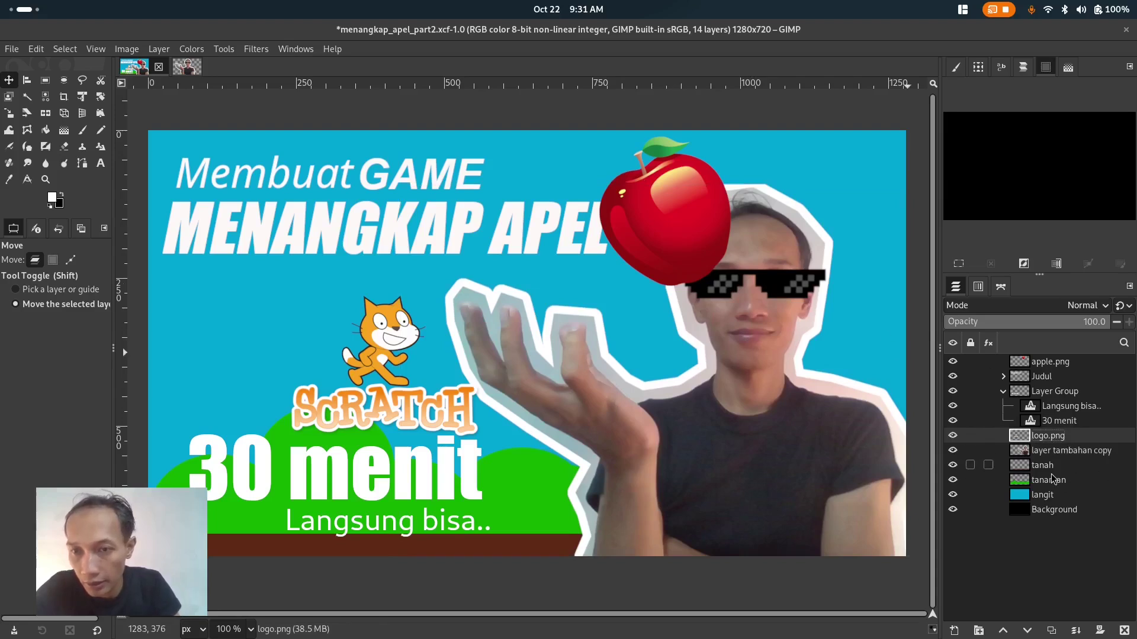
pyautogui.click(1055, 363)
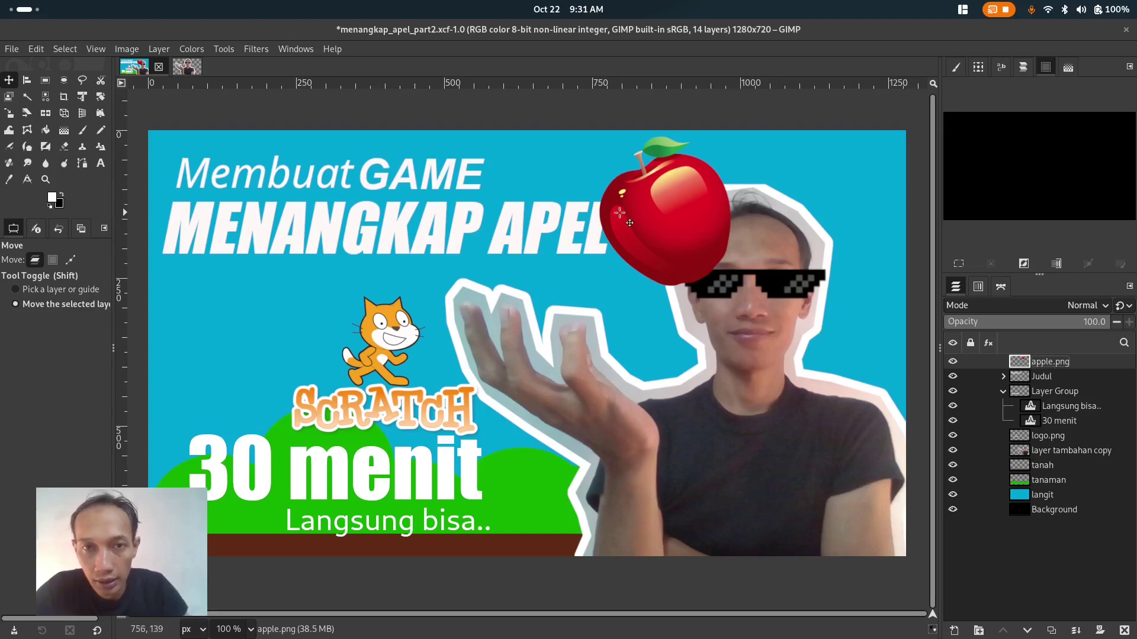
pyautogui.click(101, 97)
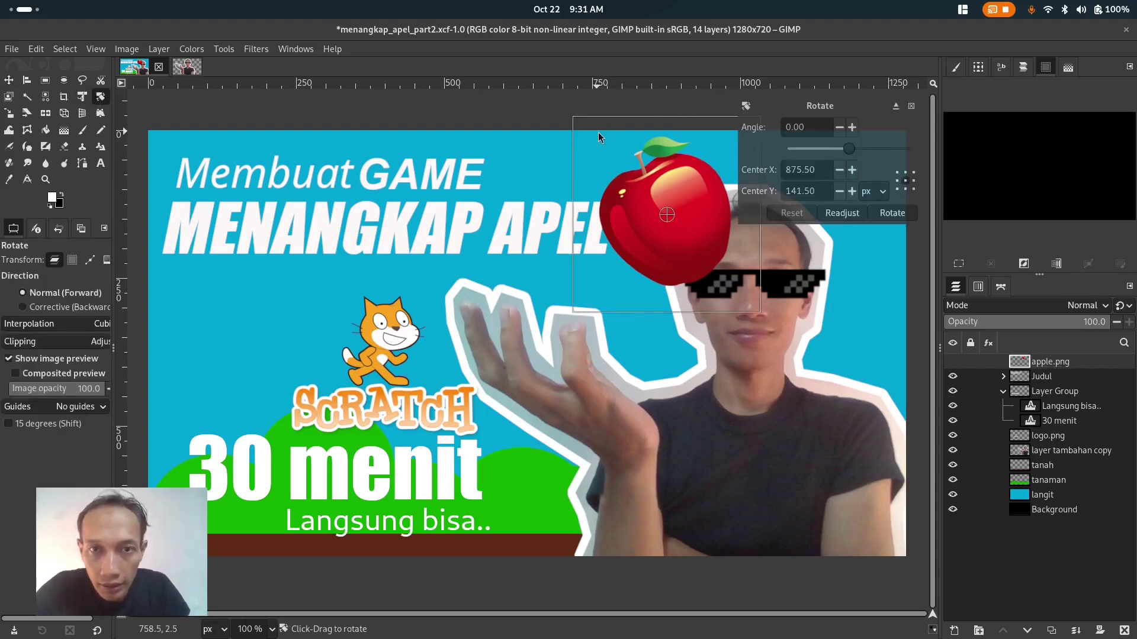
pyautogui.moveTo(630, 151); pyautogui.dragTo(664, 149)
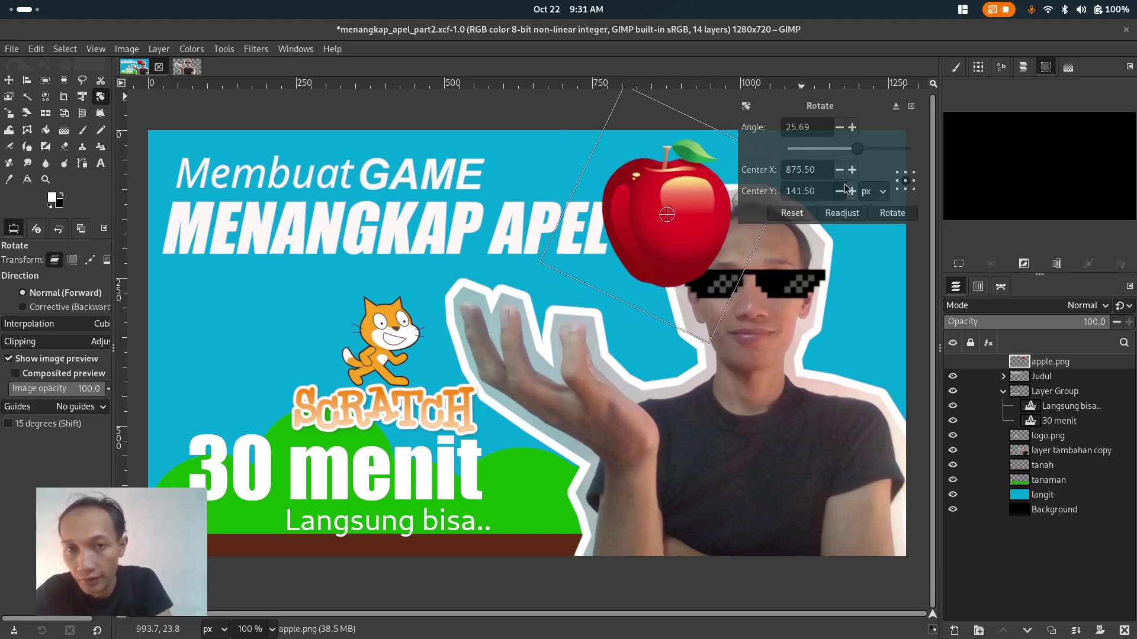
pyautogui.press('Escape')
pyautogui.click(9, 80)
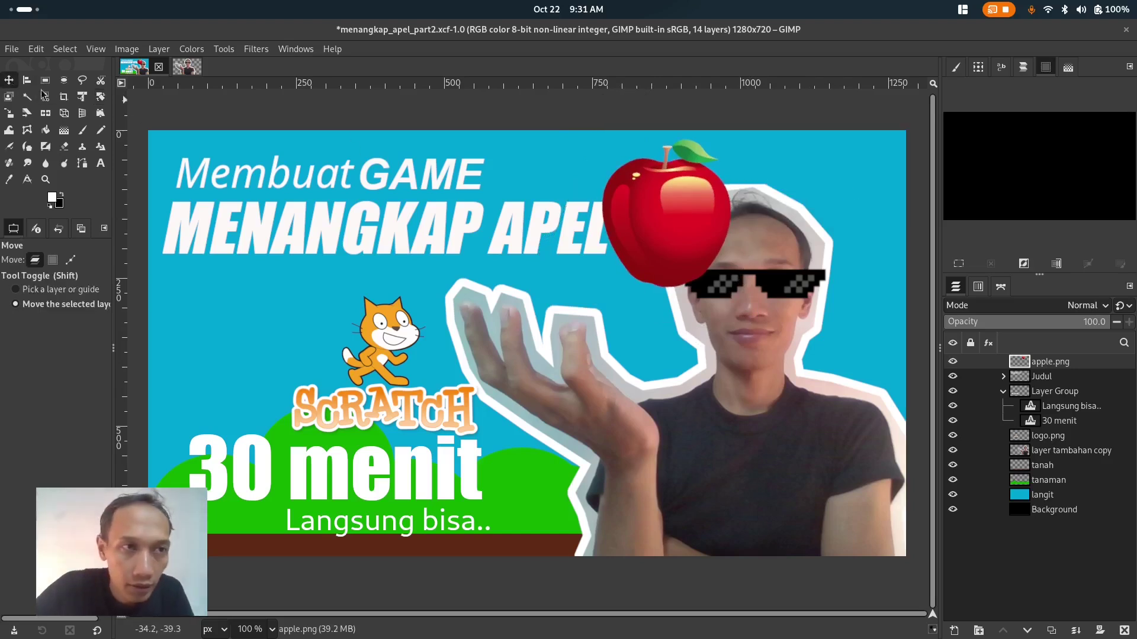
pyautogui.moveTo(670, 212); pyautogui.dragTo(553, 240)
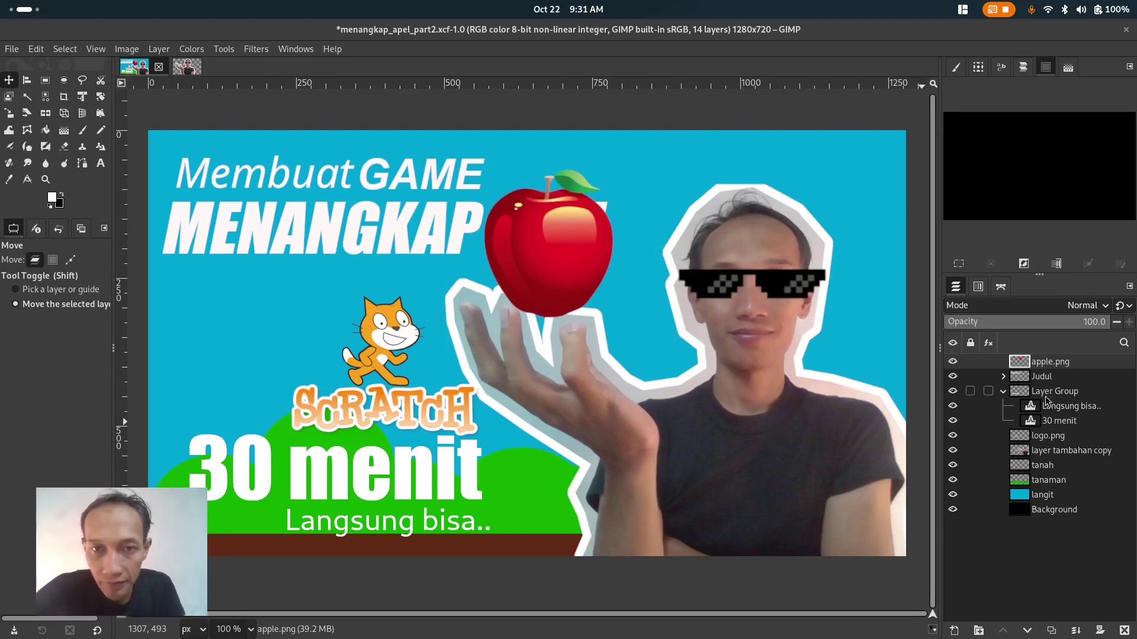
# Step: Raise the layer tambahan copy layer directly below apple.png and hide logo.png, Layer Group and Judul
pyautogui.click(1065, 450)
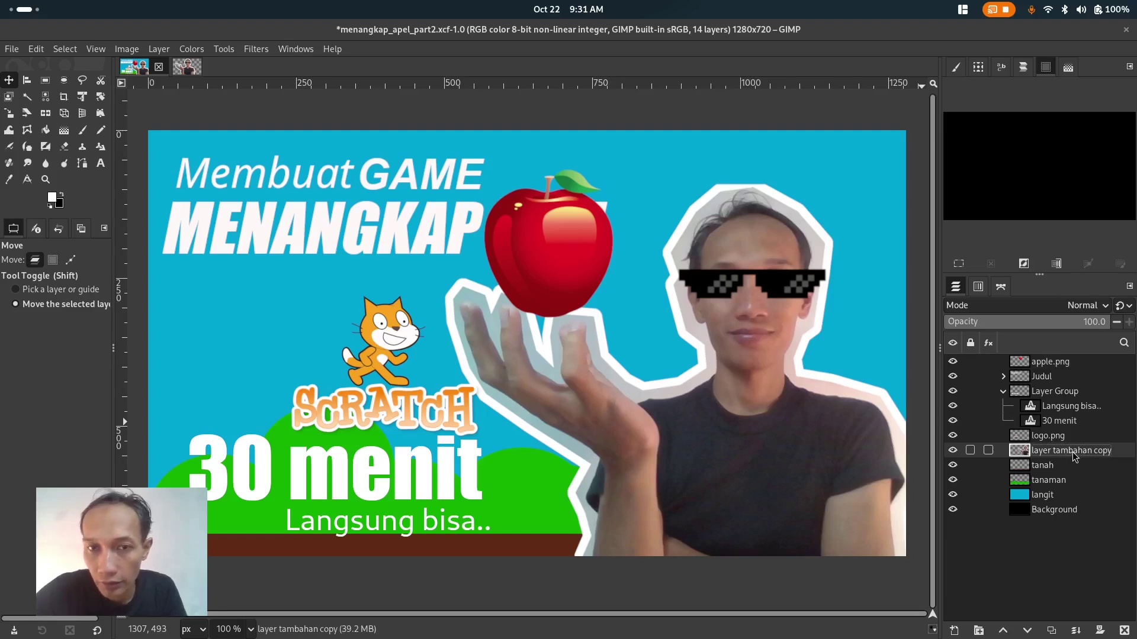
pyautogui.moveTo(1071, 453); pyautogui.dragTo(1056, 384)
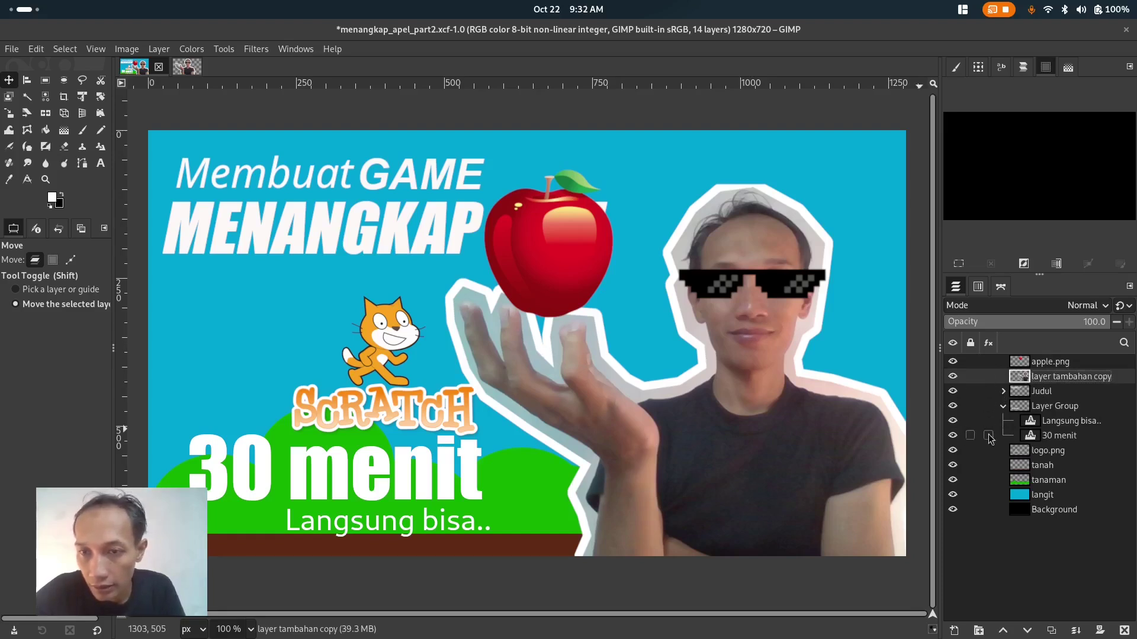
pyautogui.click(952, 450)
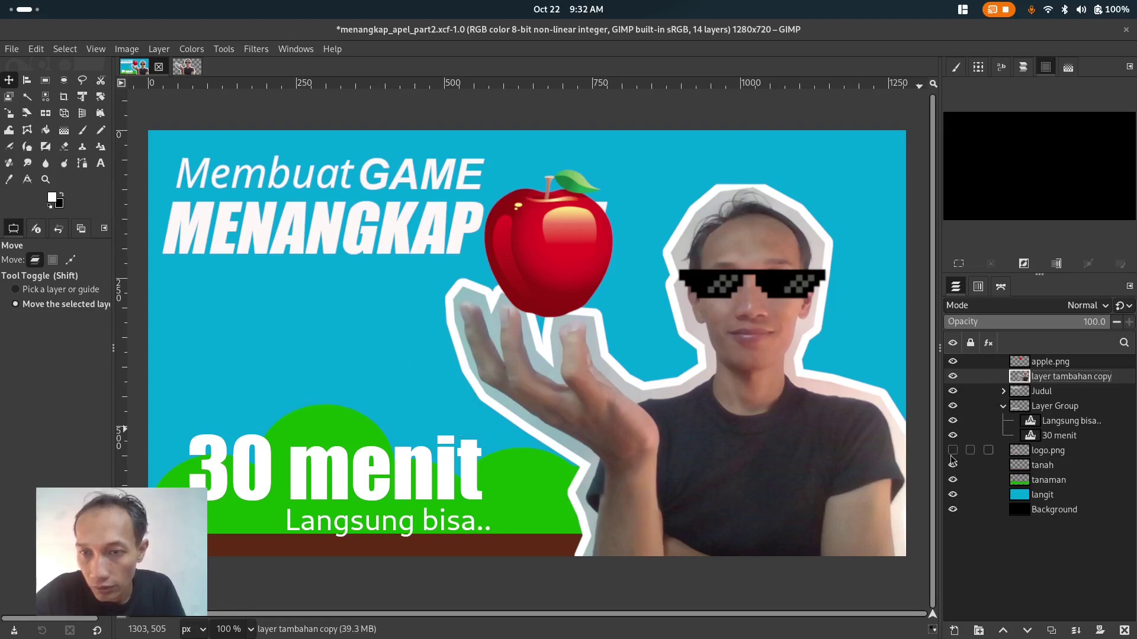
pyautogui.click(953, 407)
pyautogui.click(952, 391)
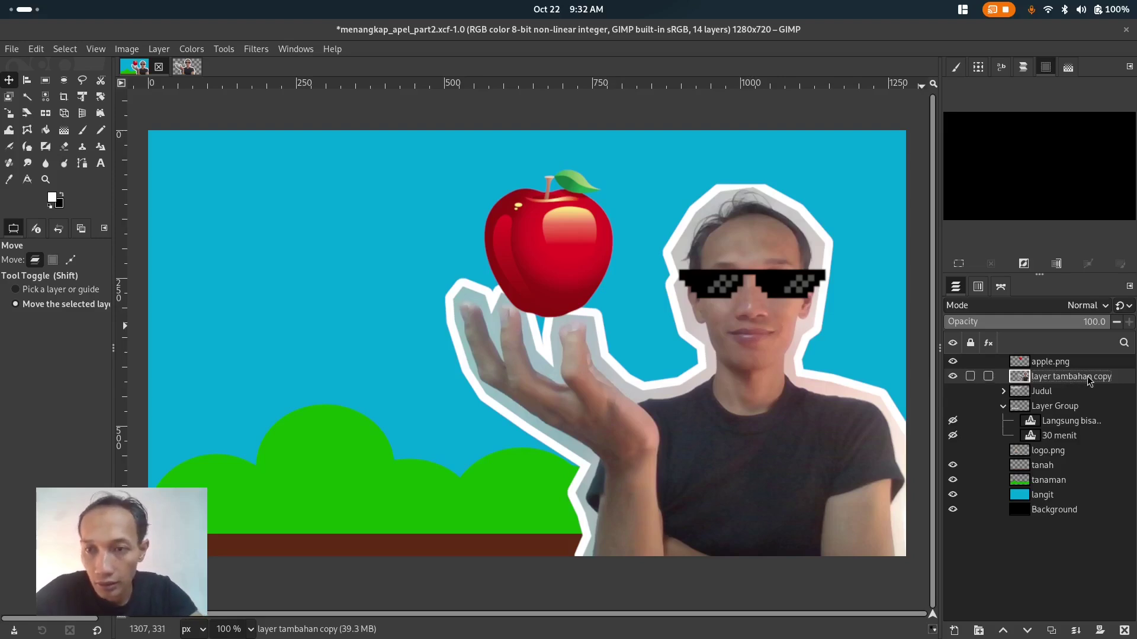
# Step: Adjust the layer tambahan copy layer with Brightness-Contrast, setting brightness to -6 and contrast to 8
pyautogui.click(190, 51)
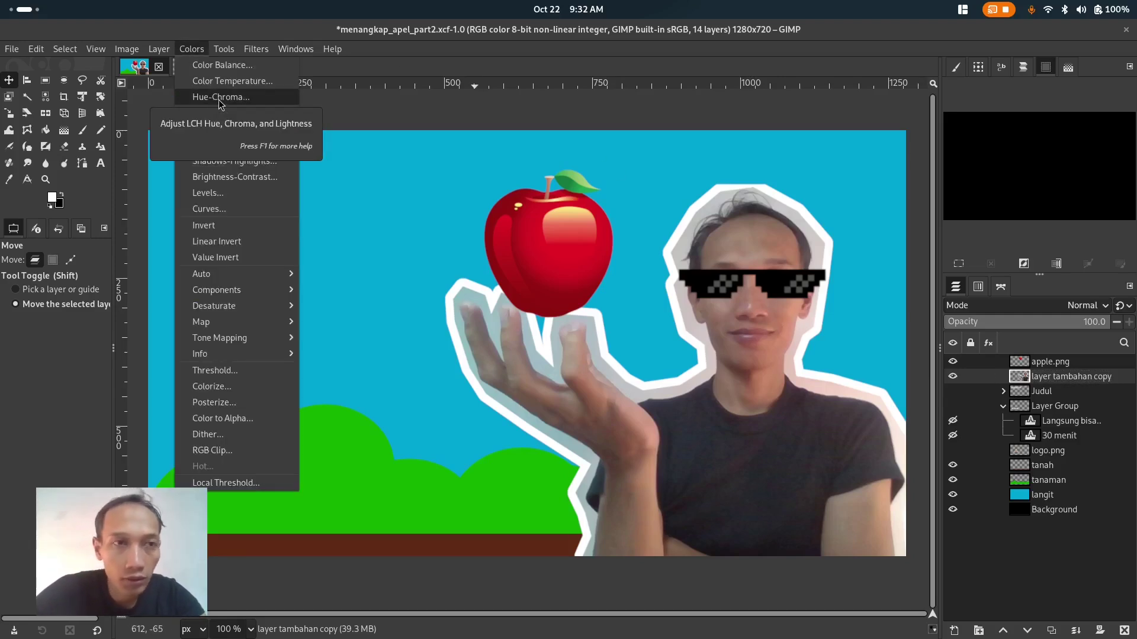
pyautogui.click(245, 180)
pyautogui.moveTo(580, 170); pyautogui.dragTo(298, 160)
pyautogui.moveTo(275, 254); pyautogui.dragTo(273, 249)
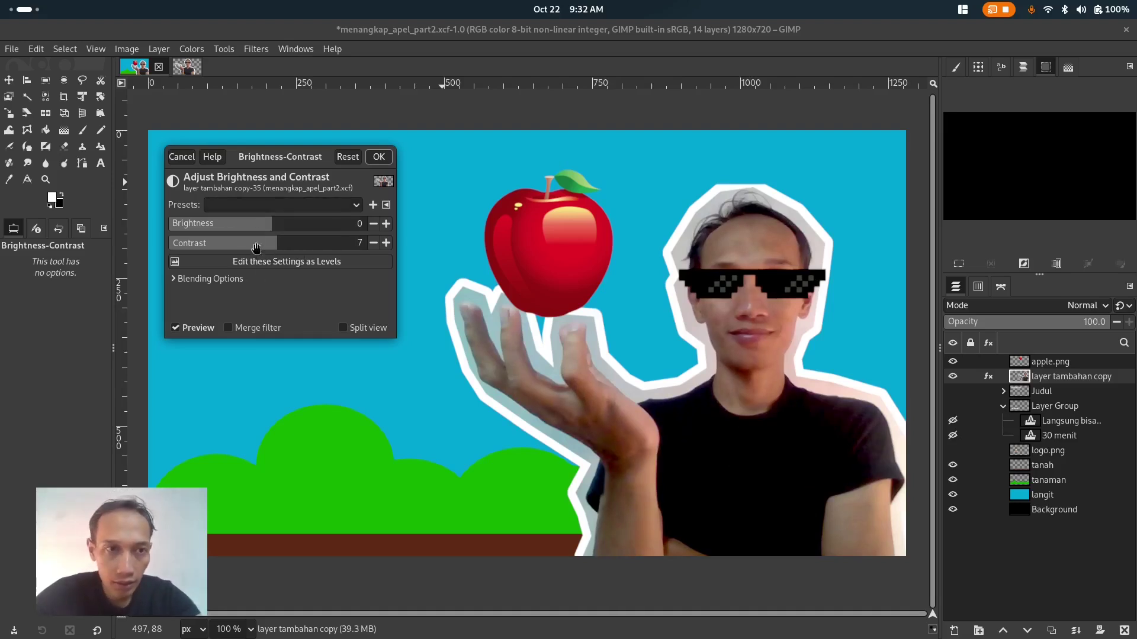
pyautogui.moveTo(274, 226); pyautogui.dragTo(265, 222)
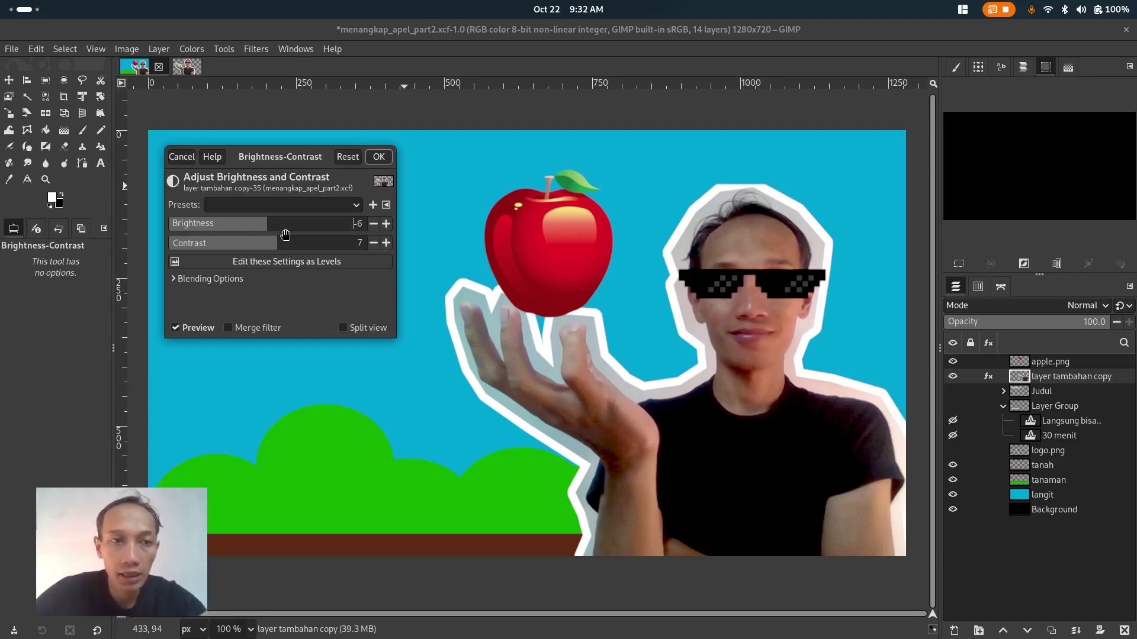
pyautogui.moveTo(277, 244); pyautogui.dragTo(276, 244)
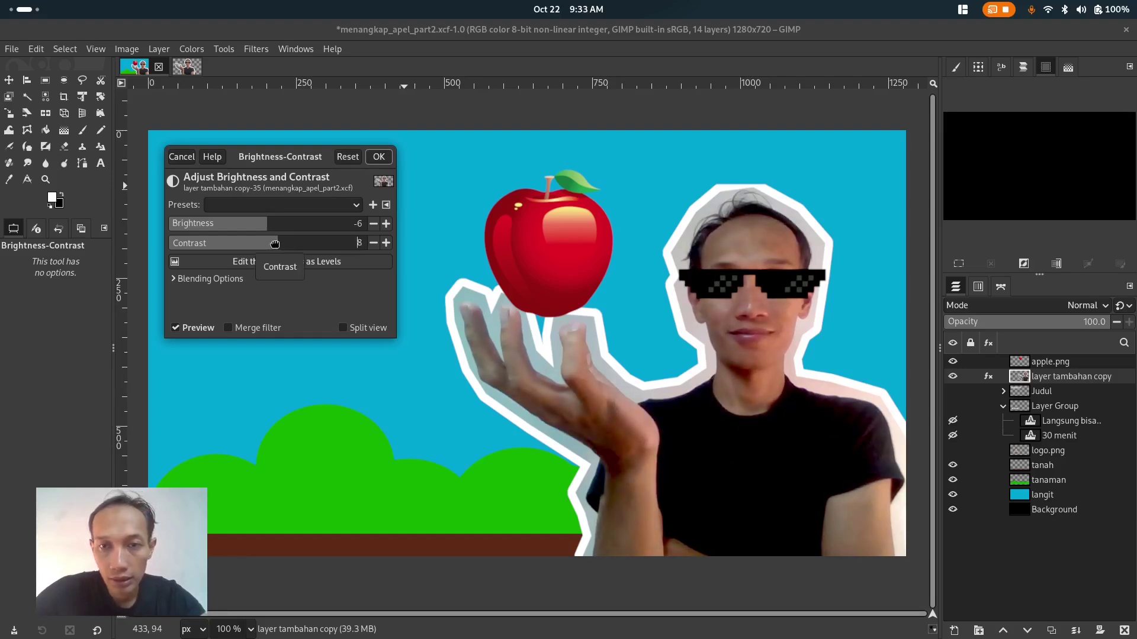
pyautogui.click(378, 157)
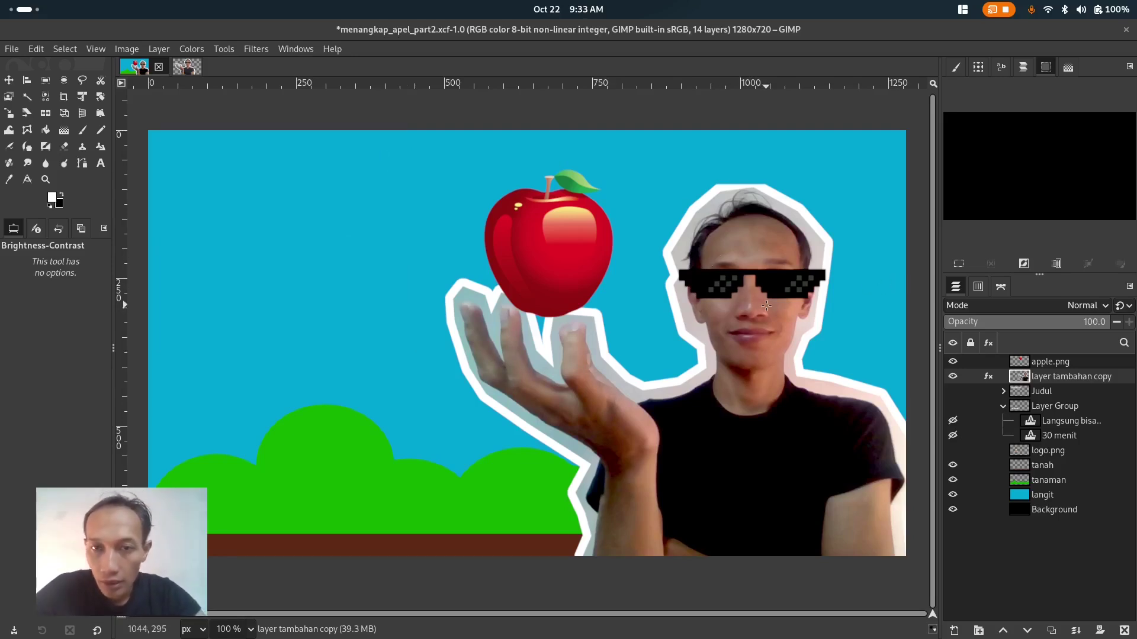
# Step: Scale the layer tambahan copy cut-out up proportionally to about 1177 × 663 px
pyautogui.click(9, 80)
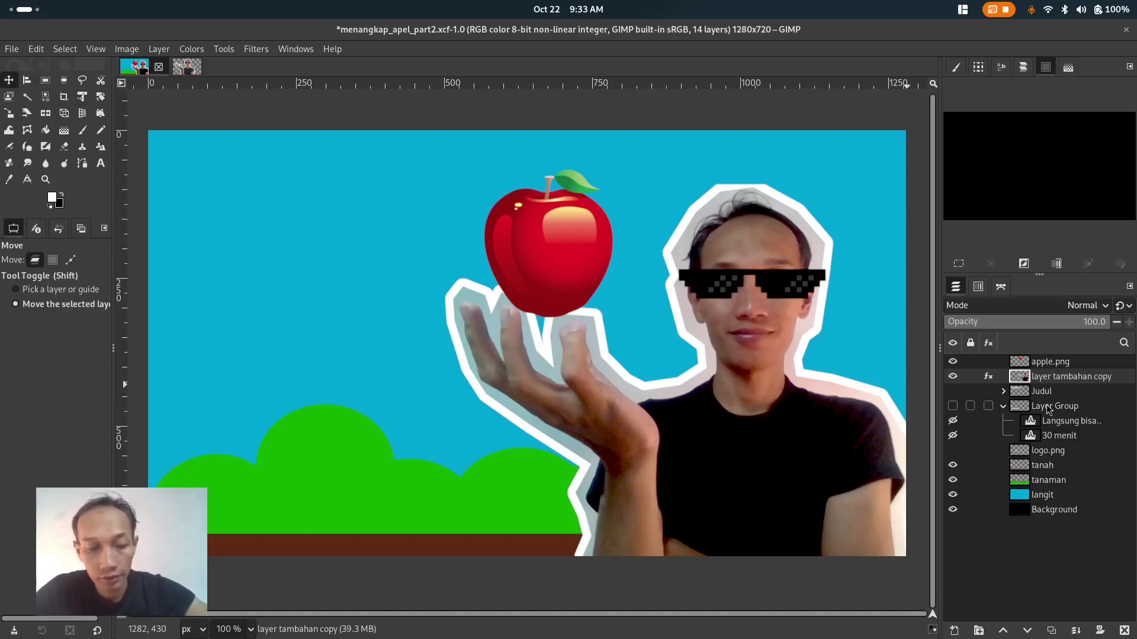
pyautogui.press('ctrl')
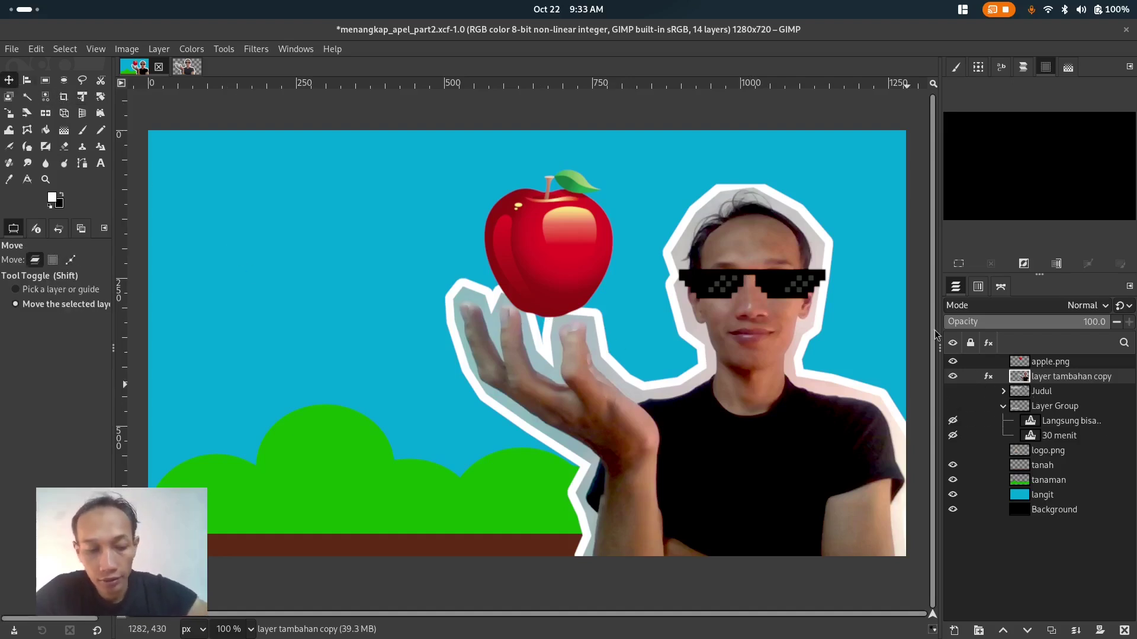
pyautogui.click(9, 114)
pyautogui.click(431, 169)
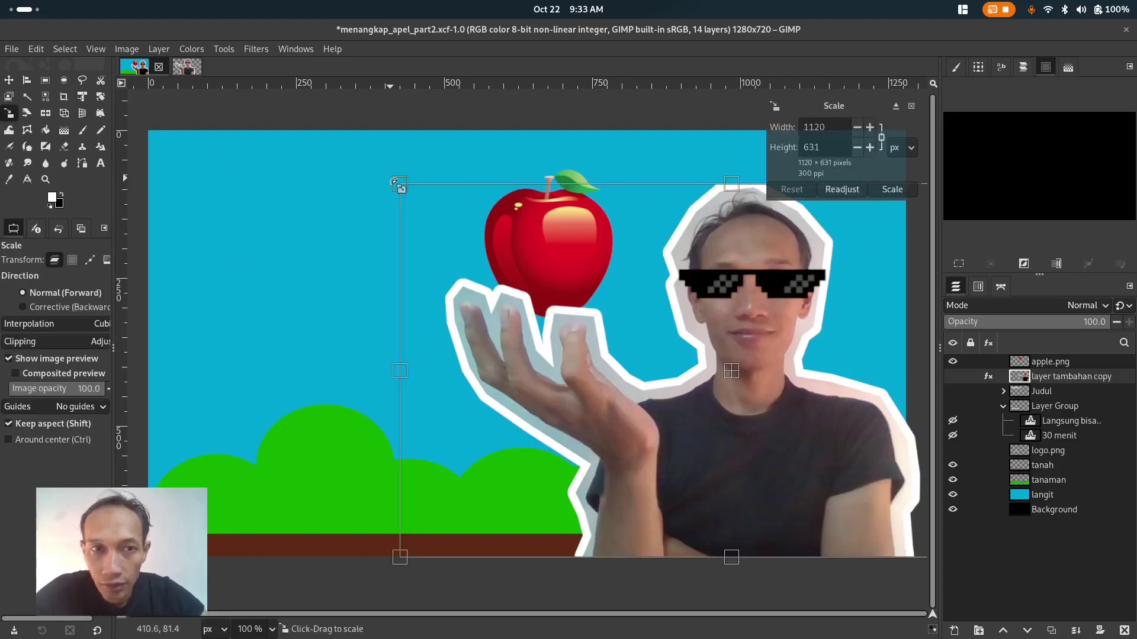
pyautogui.moveTo(391, 178); pyautogui.dragTo(357, 158)
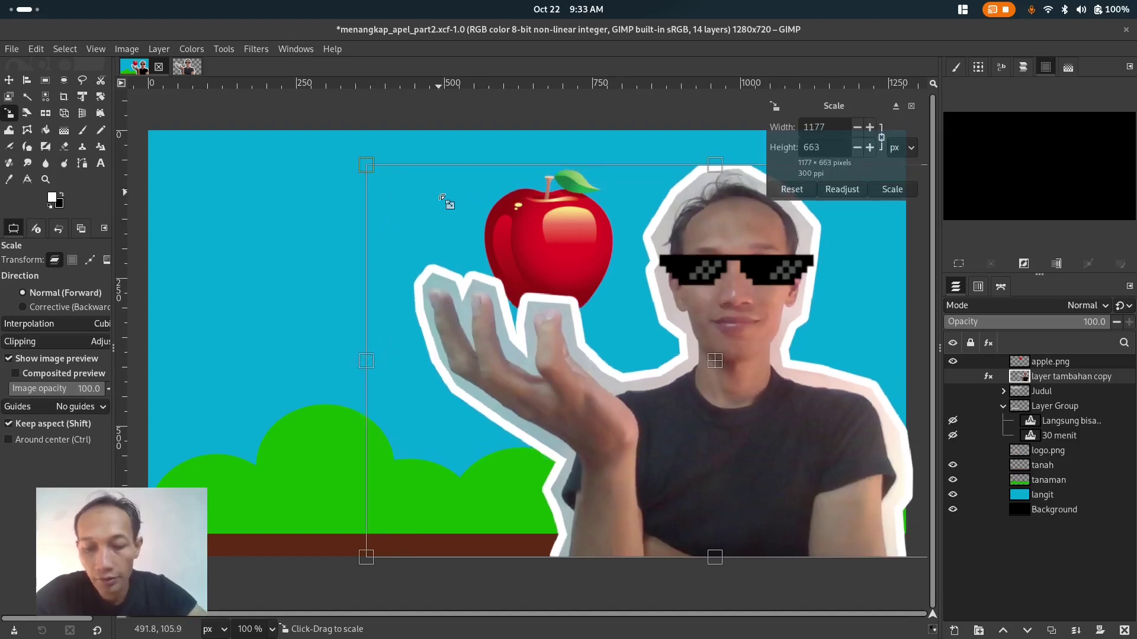
pyautogui.press('Return')
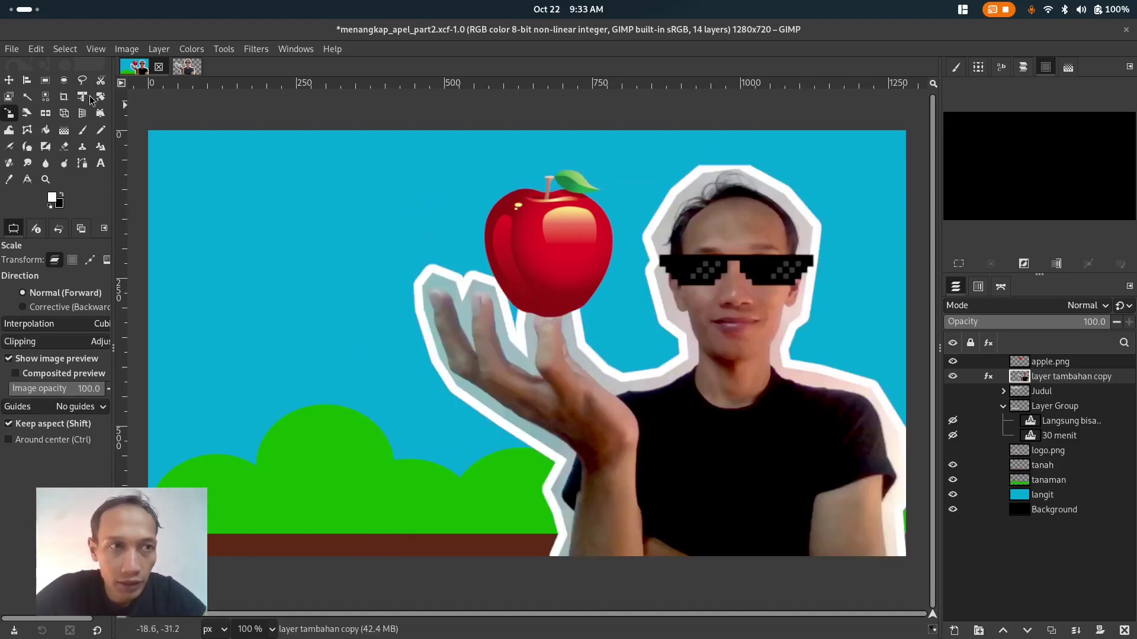
# Step: Move the enlarged cut-out right against the thumbnail's edge and shift the apple.png layer slightly up to sit above the hand
pyautogui.click(10, 80)
pyautogui.moveTo(701, 357); pyautogui.dragTo(731, 355)
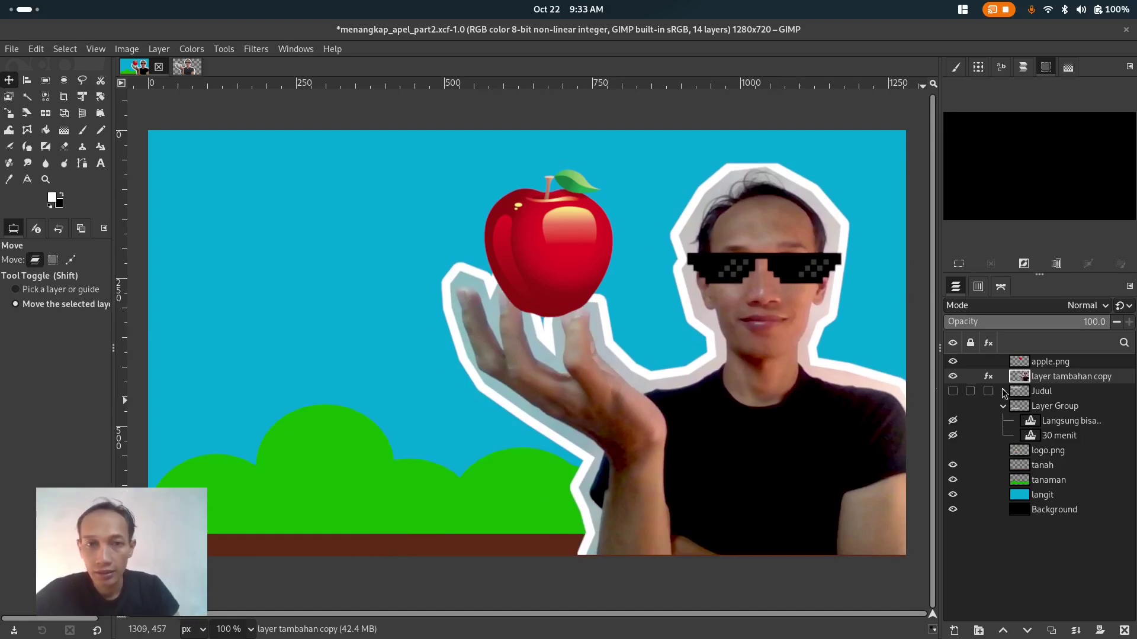
pyautogui.click(1087, 364)
pyautogui.moveTo(571, 246); pyautogui.dragTo(576, 236)
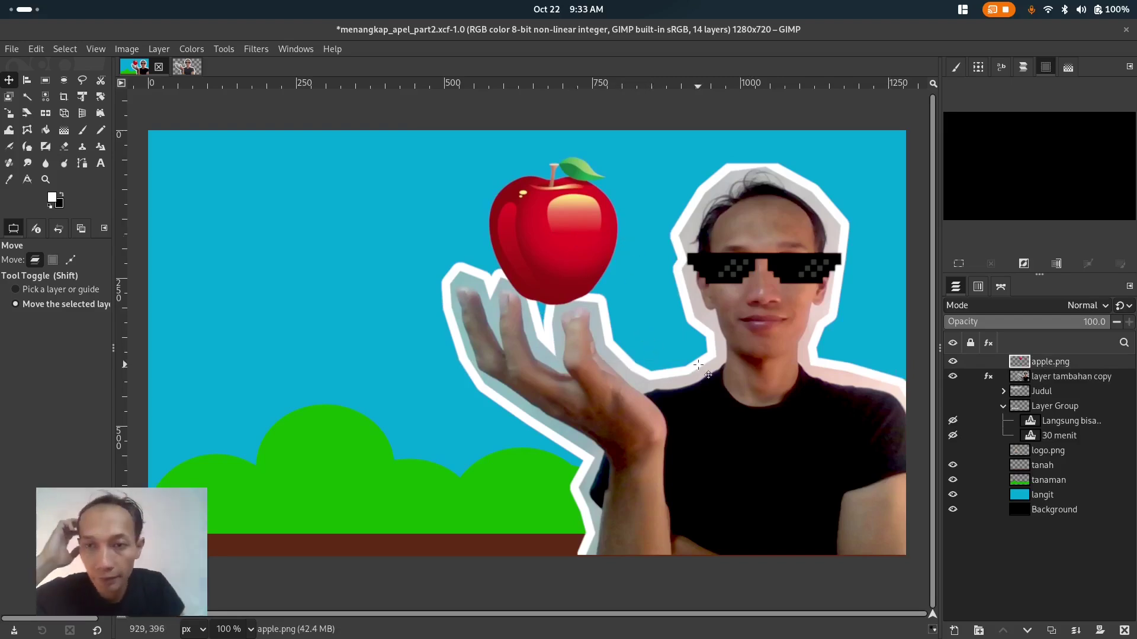
# Step: Create a layer group named player, put apple.png and layer tambahan copy inside it, and collapse the group
pyautogui.click(1088, 383)
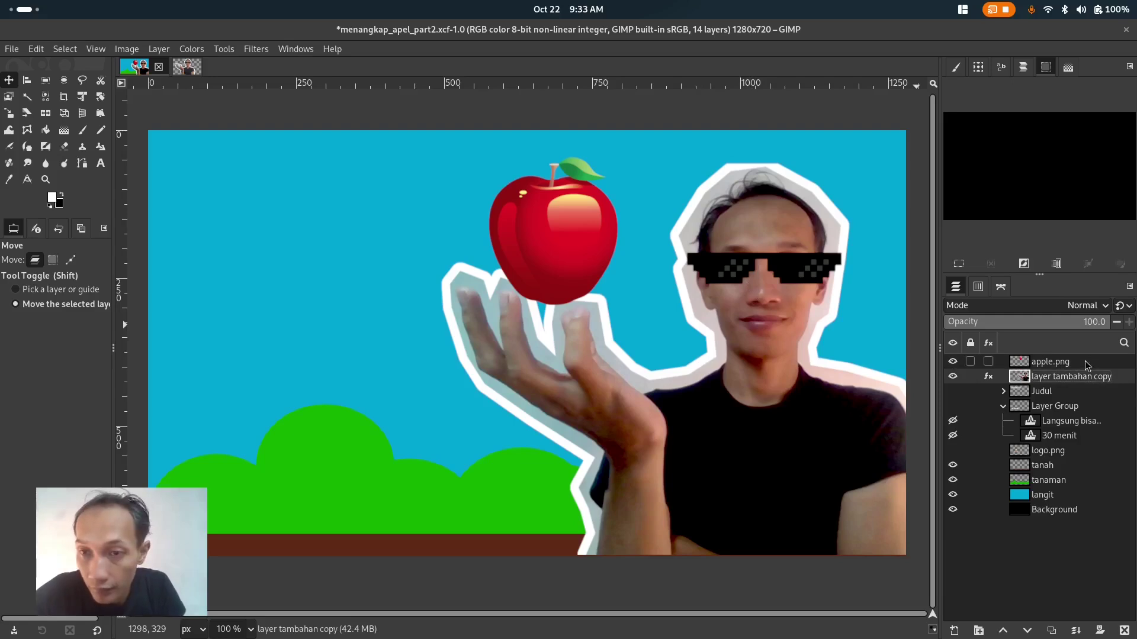
pyautogui.keyDown('ctrl'); pyautogui.click(1086, 362); pyautogui.keyUp('ctrl')
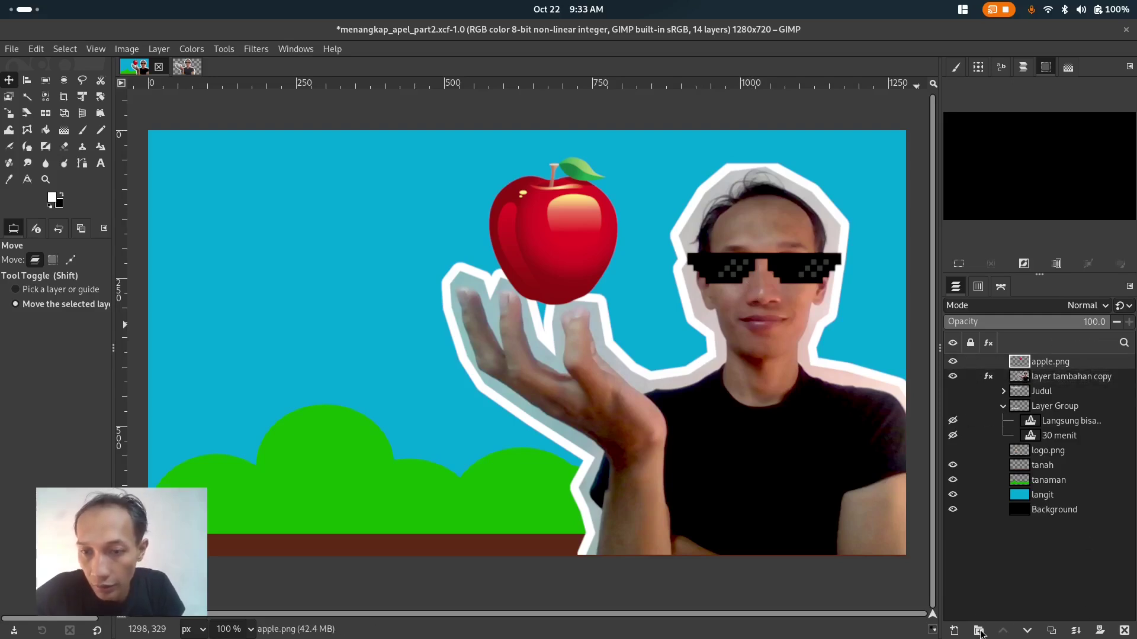
pyautogui.click(981, 630)
pyautogui.doubleClick(1065, 361)
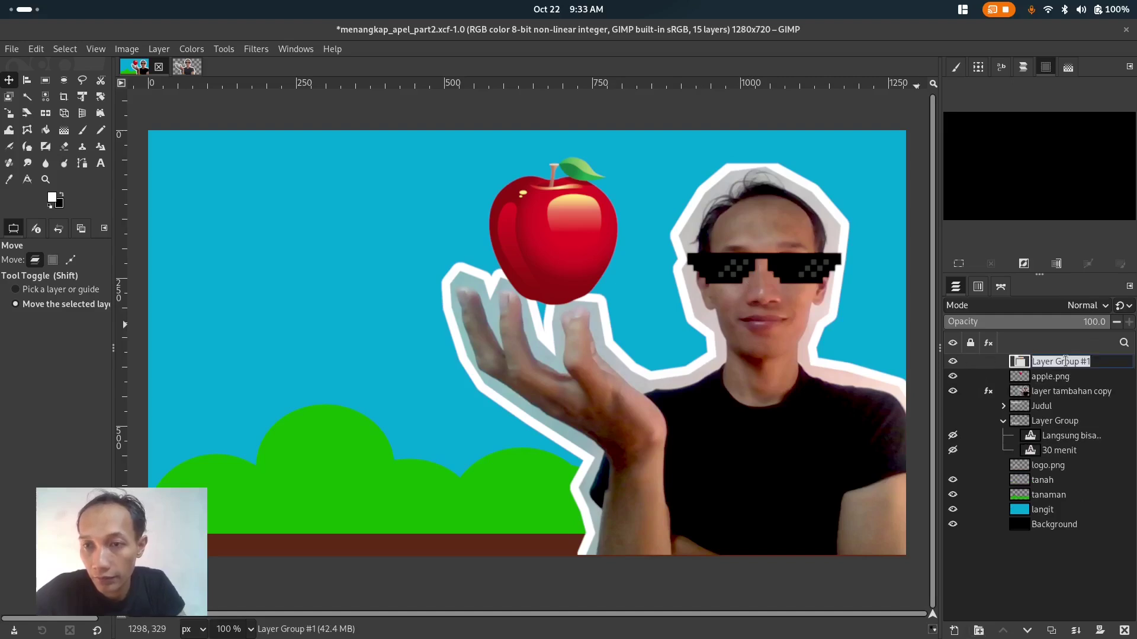
pyautogui.write('player')
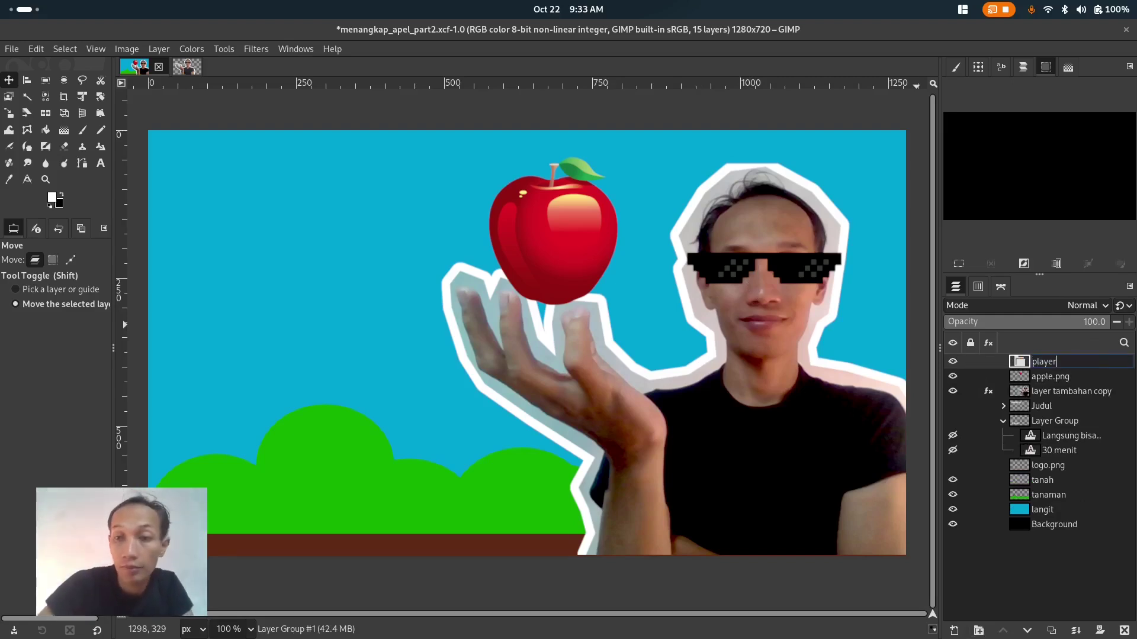
pyautogui.press('Return')
pyautogui.moveTo(1074, 390)
pyautogui.mouseDown()
pyautogui.moveTo(1060, 362)
pyautogui.moveTo(1054, 389)
pyautogui.moveTo(1061, 381)
pyautogui.mouseUp()
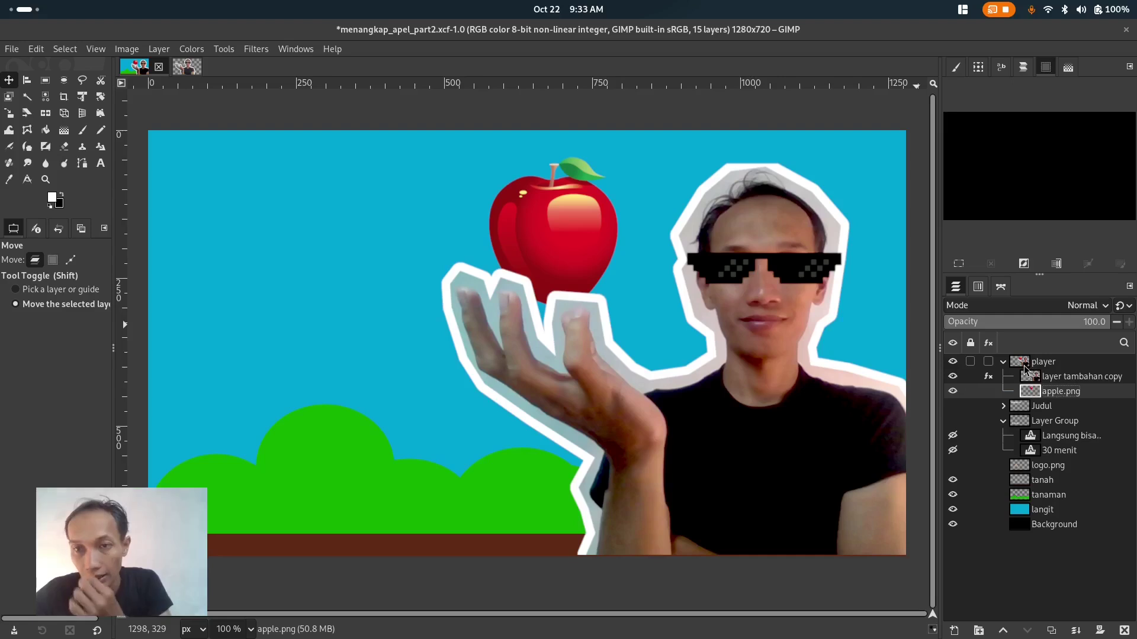
pyautogui.click(1003, 362)
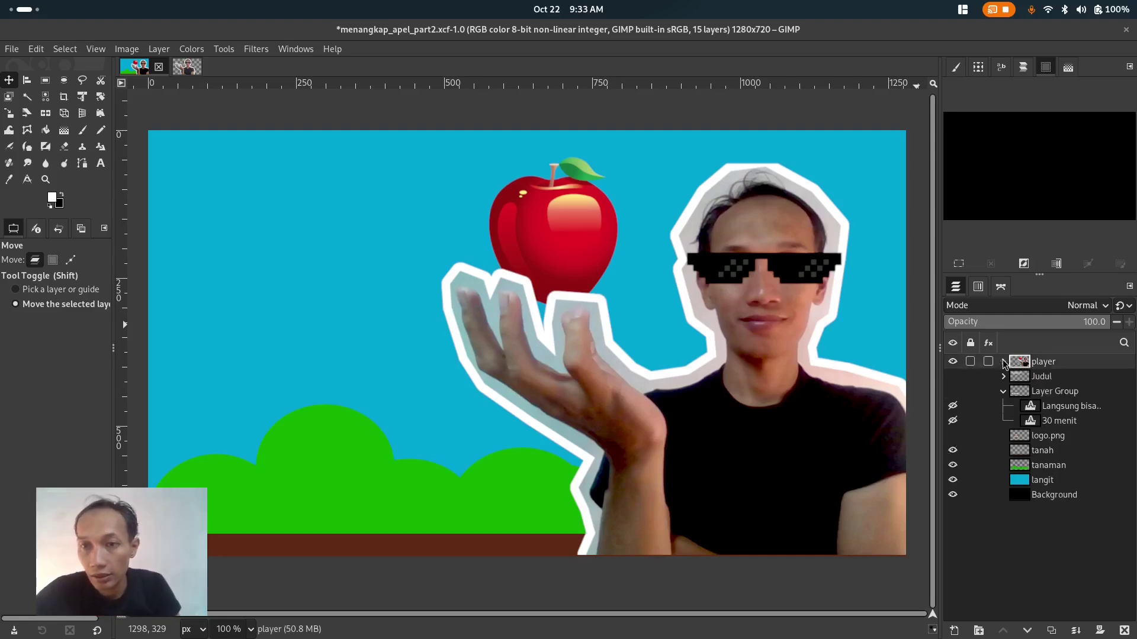
# Step: Duplicate the player layer group and rename the copy player 2
pyautogui.rightClick(1056, 362)
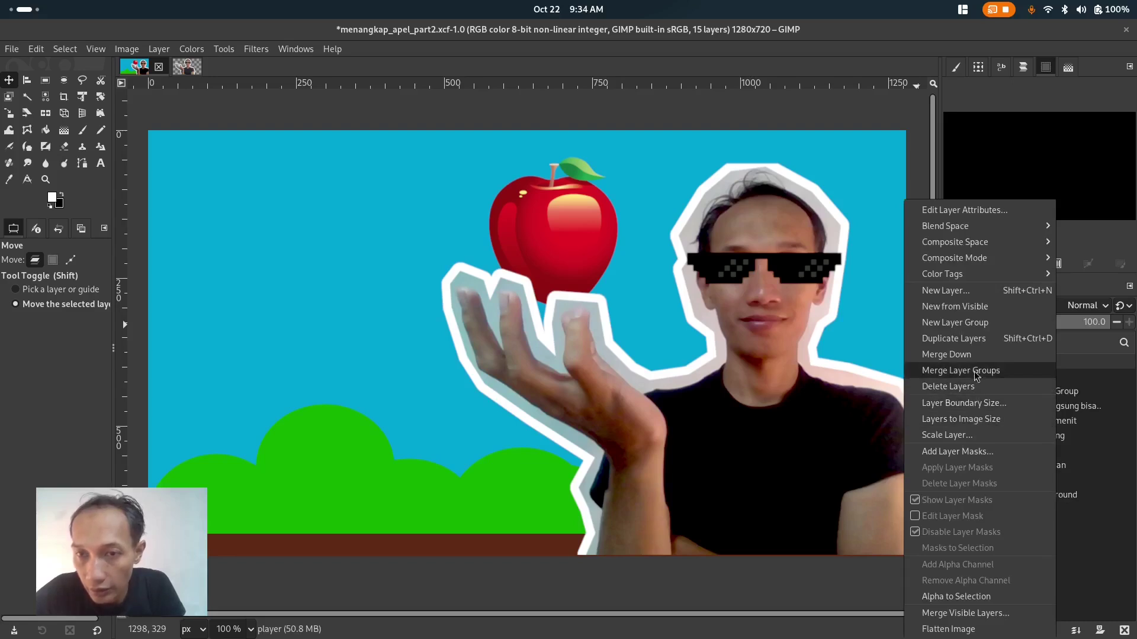
pyautogui.click(980, 343)
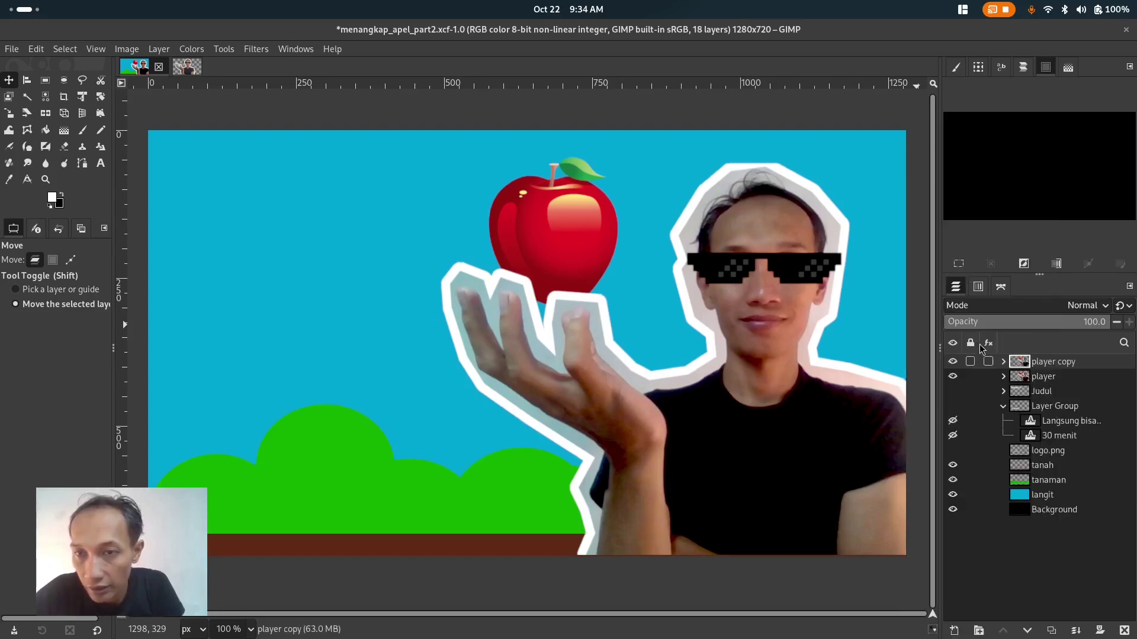
pyautogui.doubleClick(1059, 362)
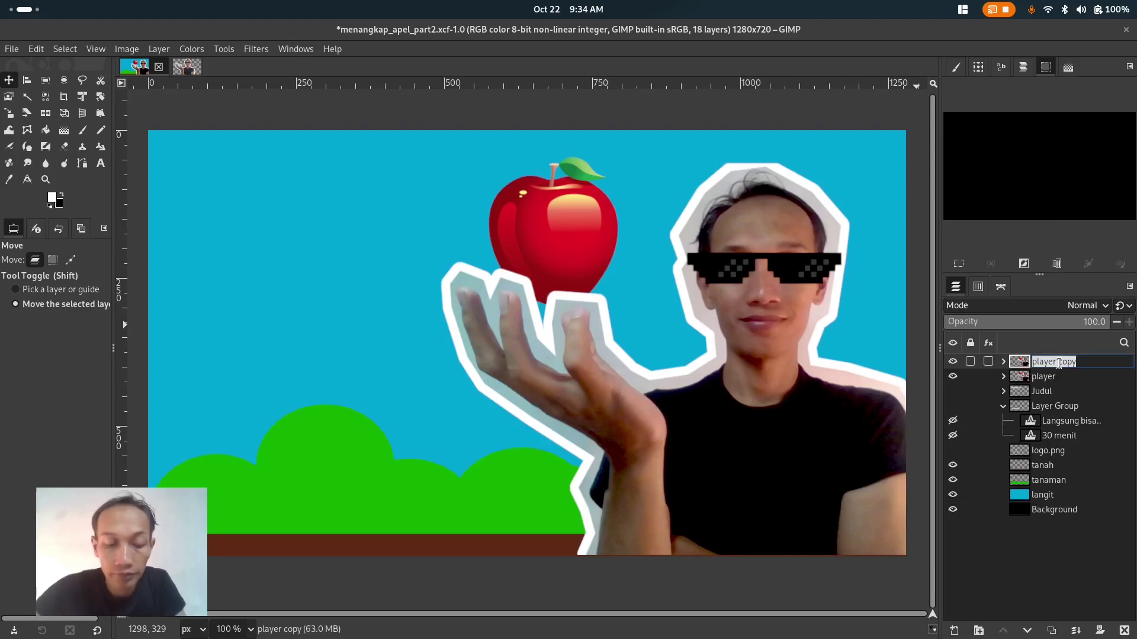
pyautogui.write('pla')
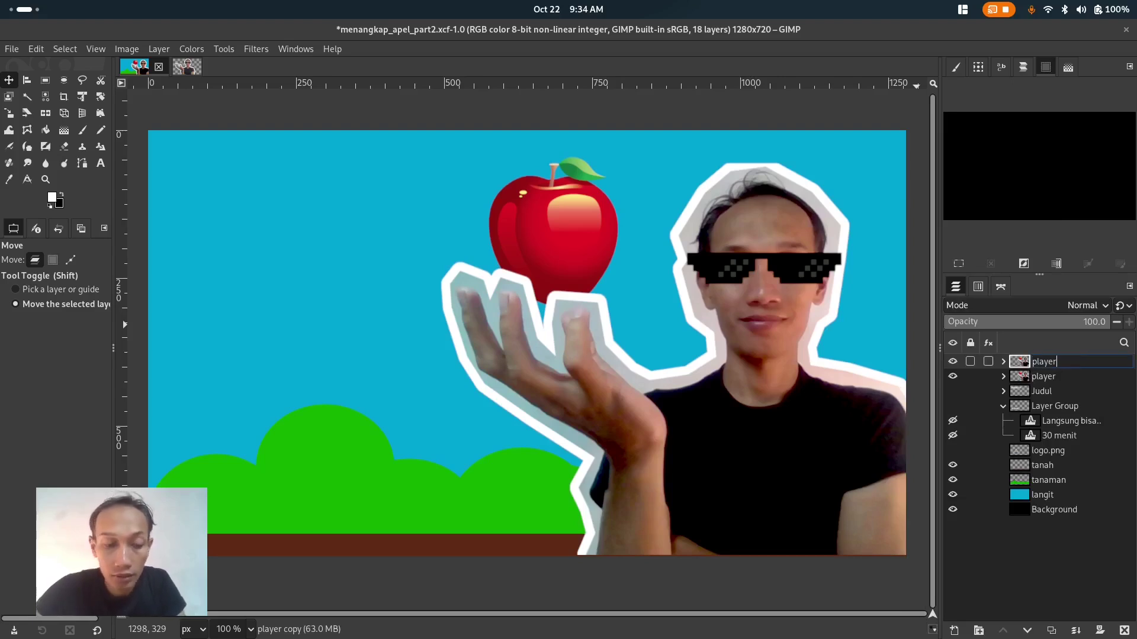
pyautogui.press('Return')
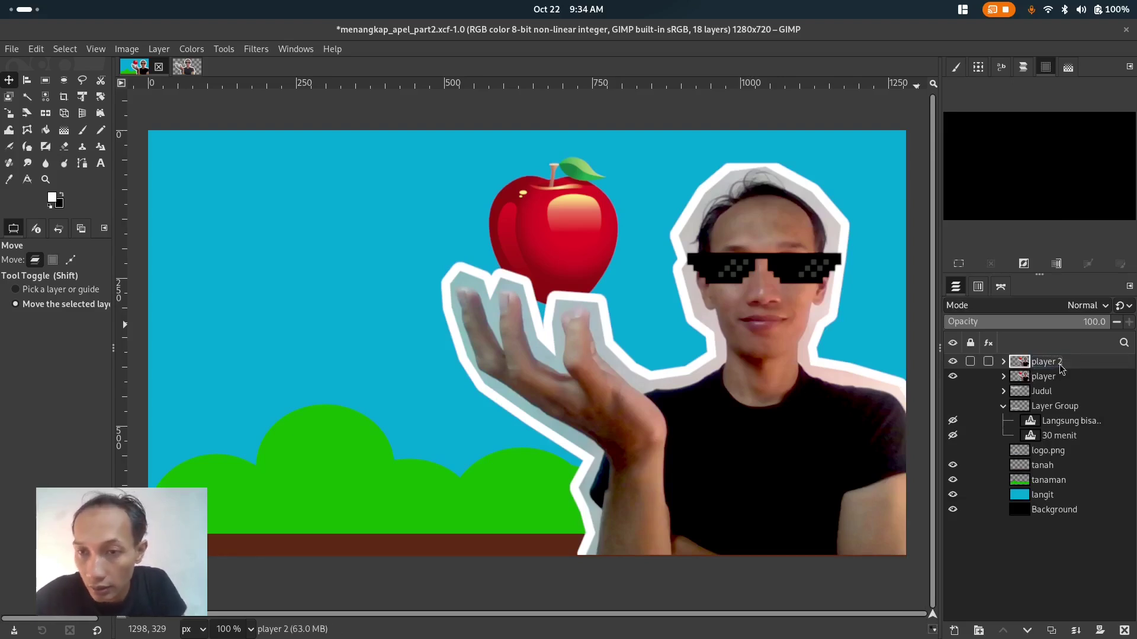
# Step: Duplicate the player 2 group and rename the copy player 3
pyautogui.rightClick(1059, 365)
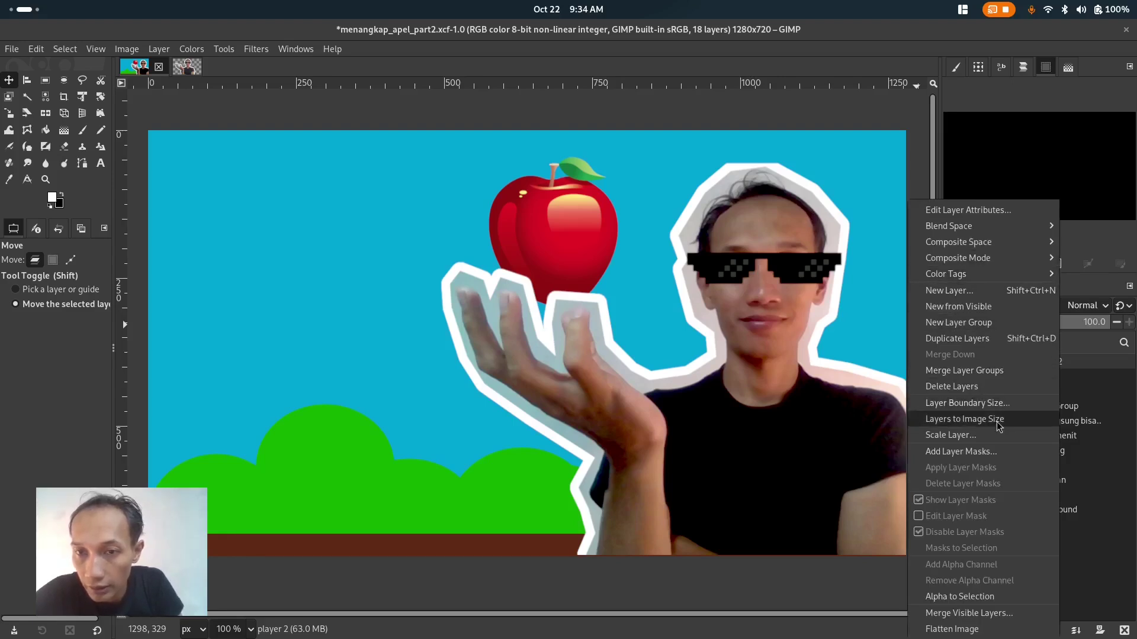
pyautogui.click(993, 339)
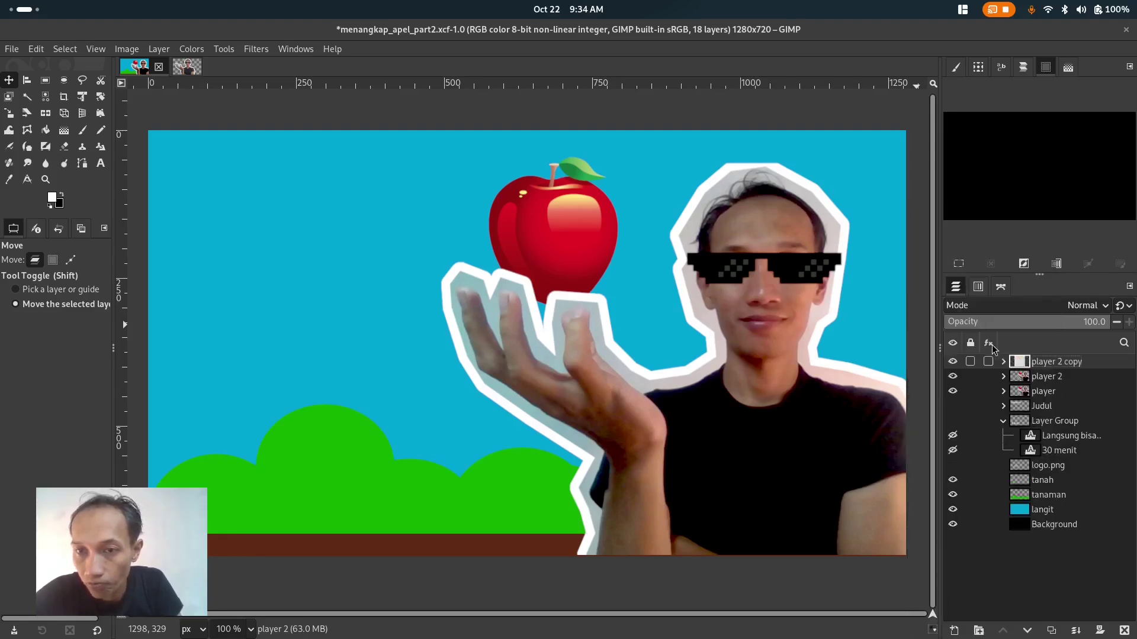
pyautogui.doubleClick(1066, 364)
pyautogui.click(1058, 362)
pyautogui.moveTo(1058, 362); pyautogui.dragTo(1091, 358)
pyautogui.write('3')
pyautogui.press('Return')
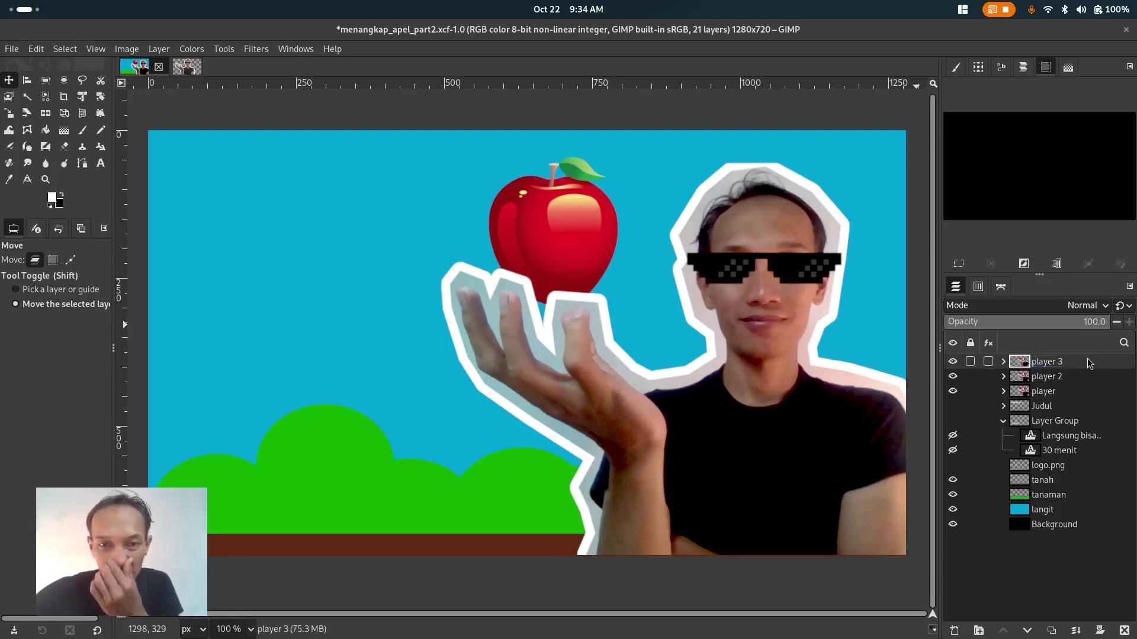
# Step: Move the player 2 group left of the front figure and scale it down proportionally to about 1103 × 717 px
pyautogui.click(1045, 382)
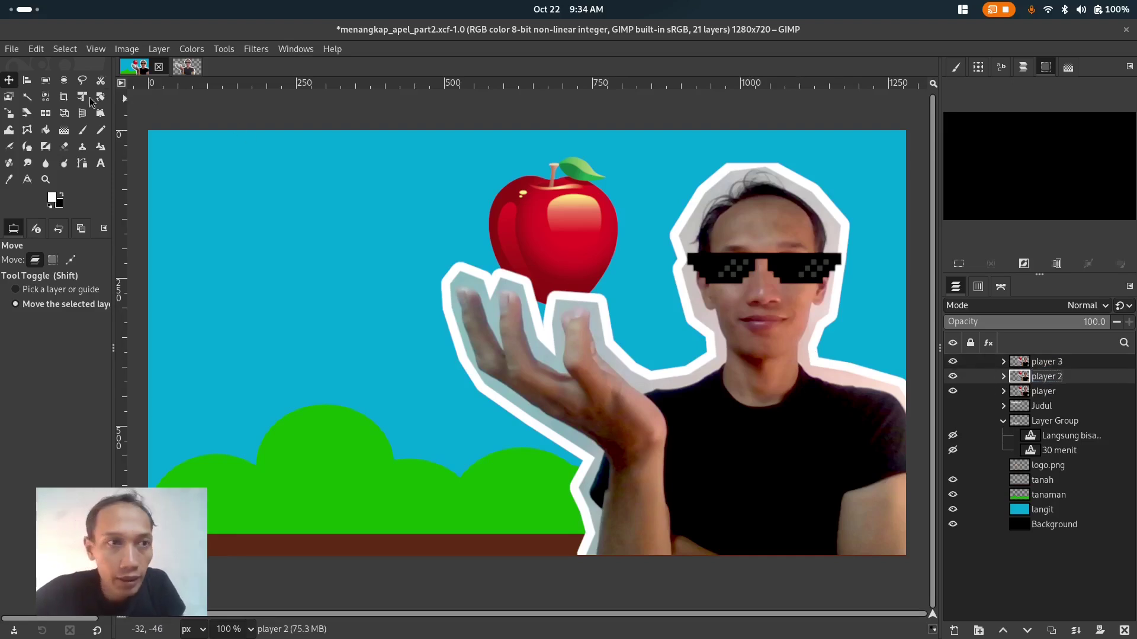
pyautogui.moveTo(737, 329); pyautogui.dragTo(652, 336)
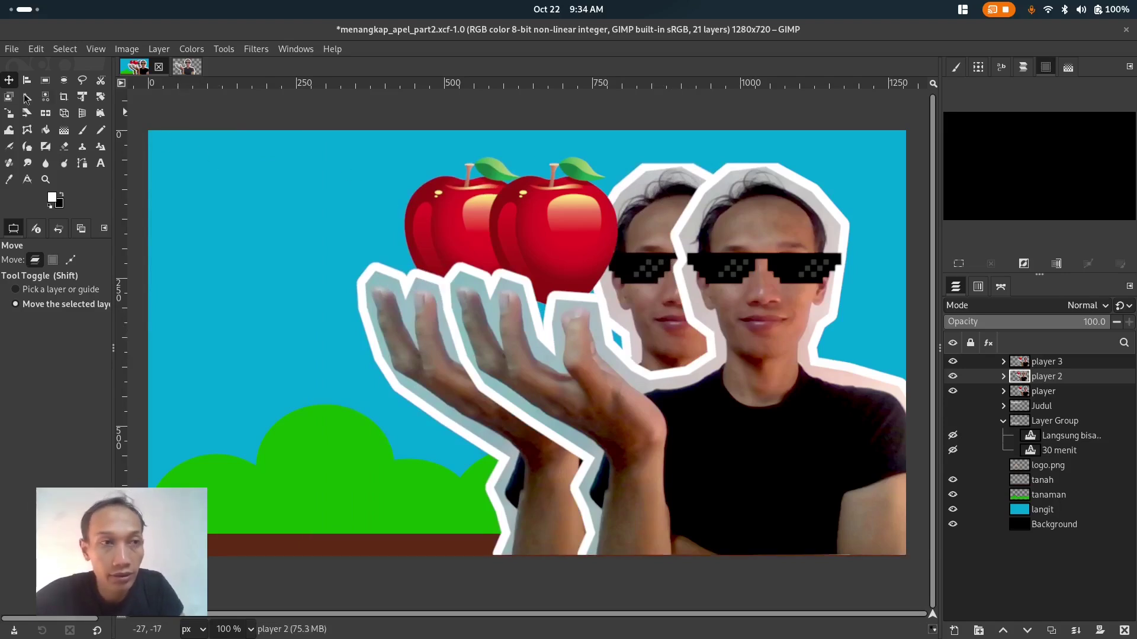
pyautogui.click(10, 113)
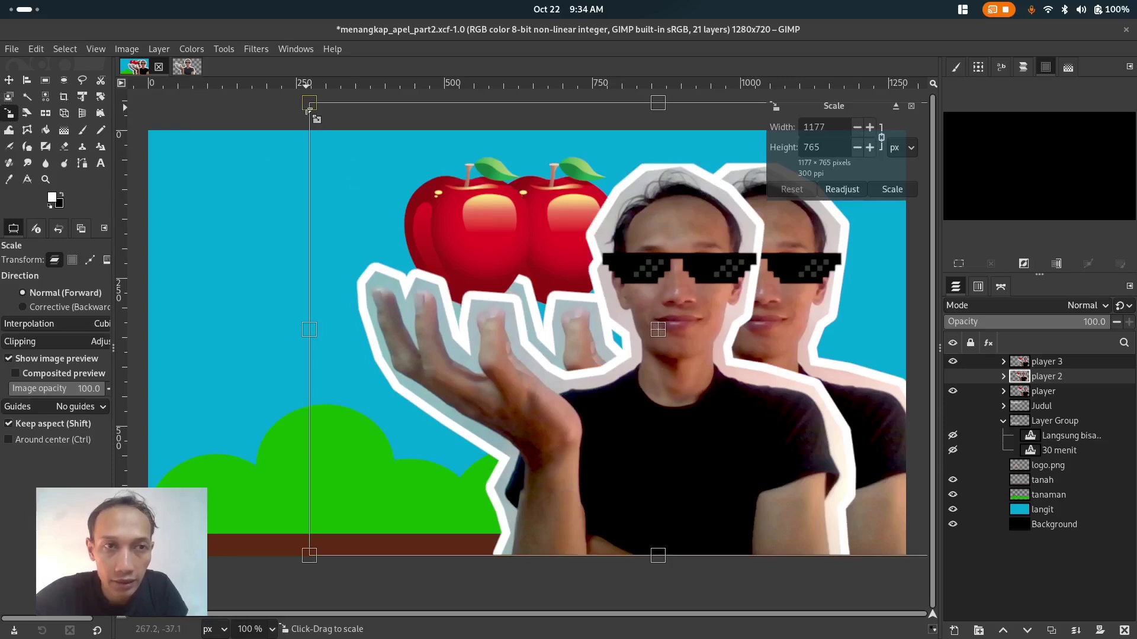
pyautogui.moveTo(308, 110); pyautogui.dragTo(341, 173)
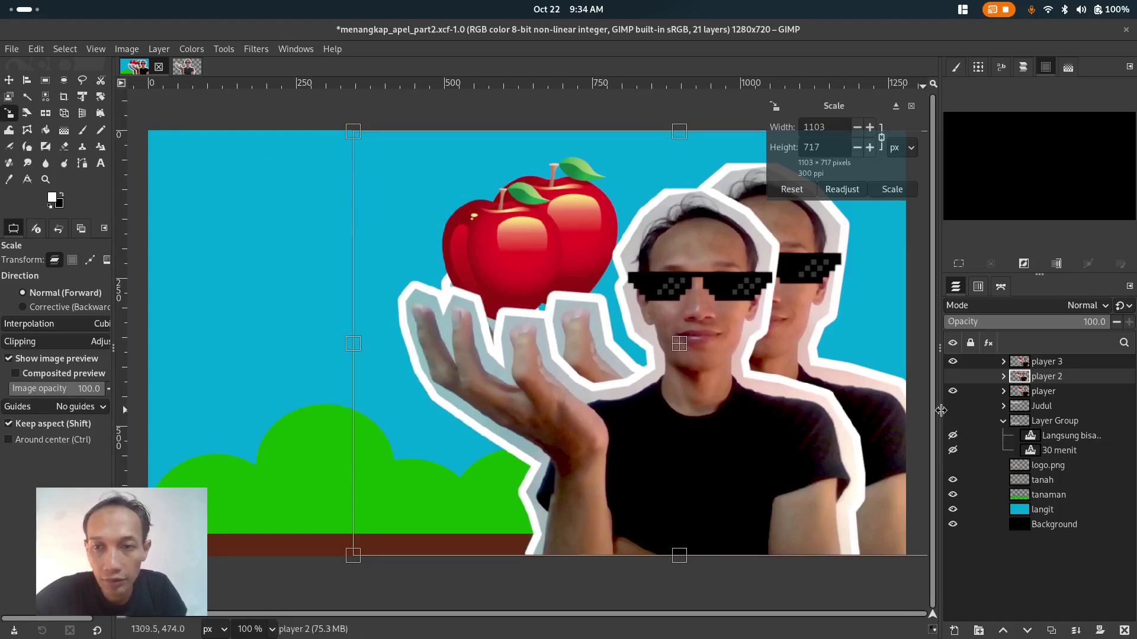
pyautogui.press('Return')
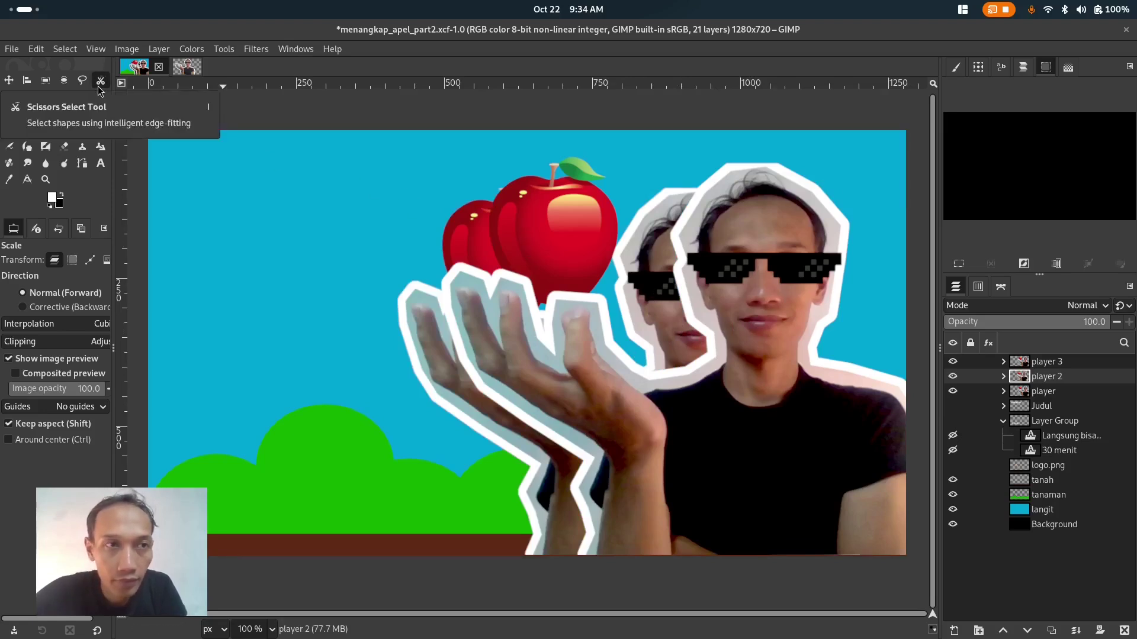
# Step: Lower the player 2 group's opacity to 68 and move it slightly farther left behind the front figure
pyautogui.click(9, 81)
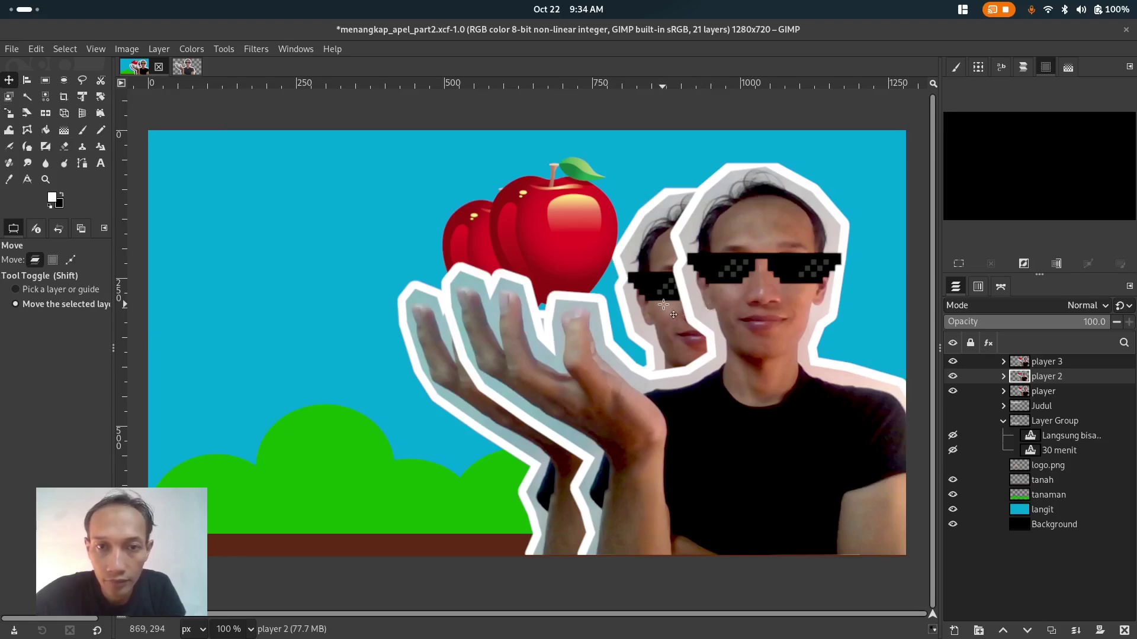
pyautogui.click(1104, 323)
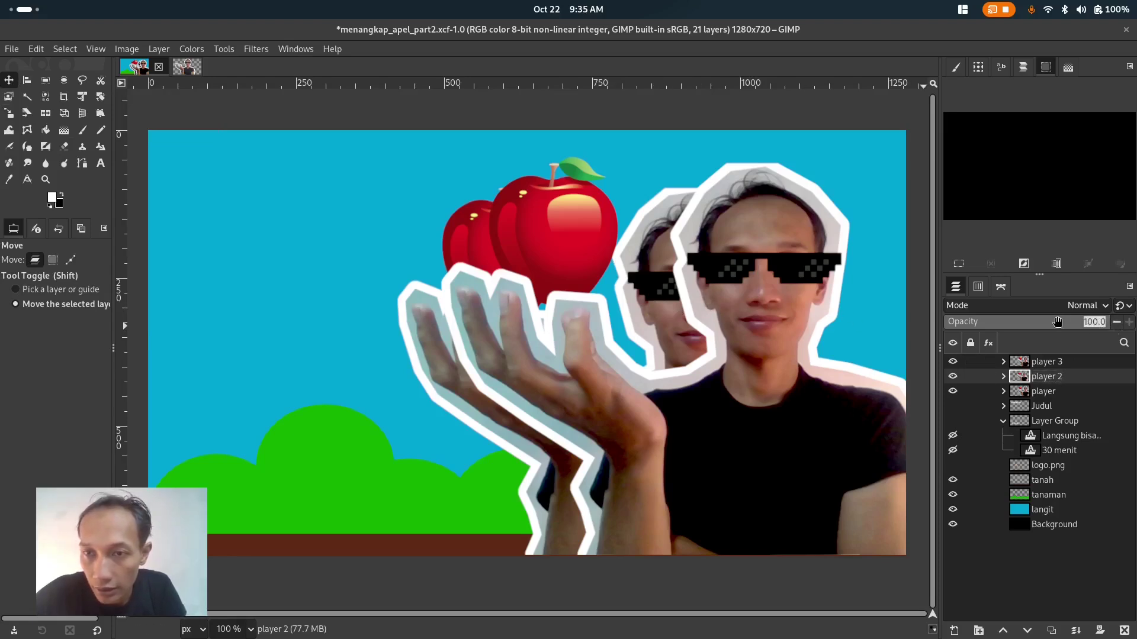
pyautogui.write('71')
pyautogui.press('Return')
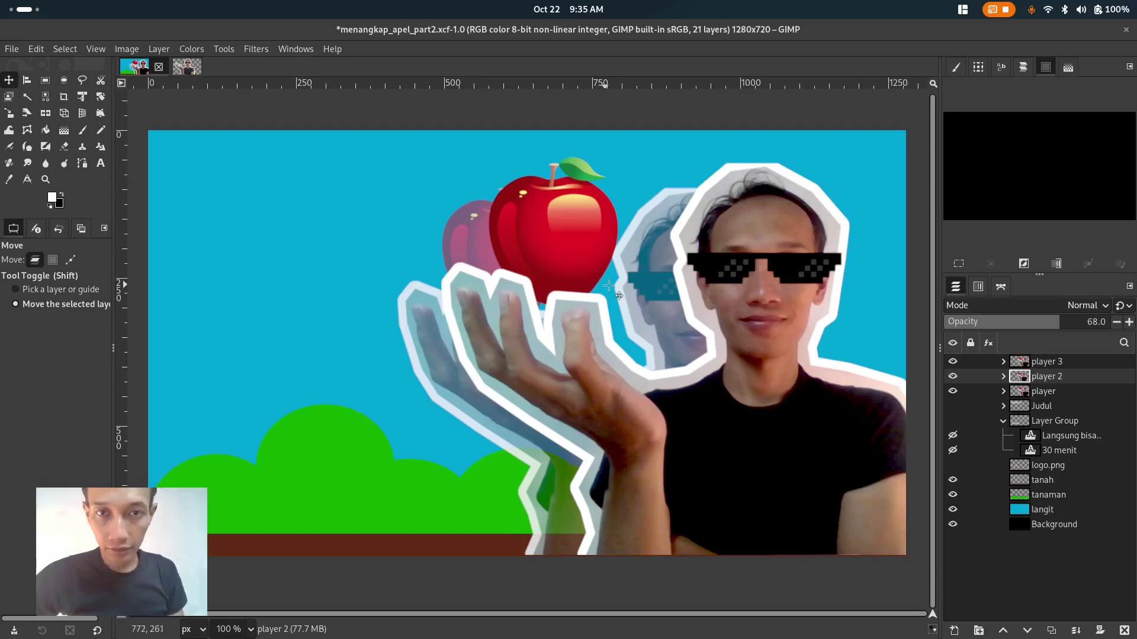
pyautogui.moveTo(645, 287); pyautogui.dragTo(619, 293)
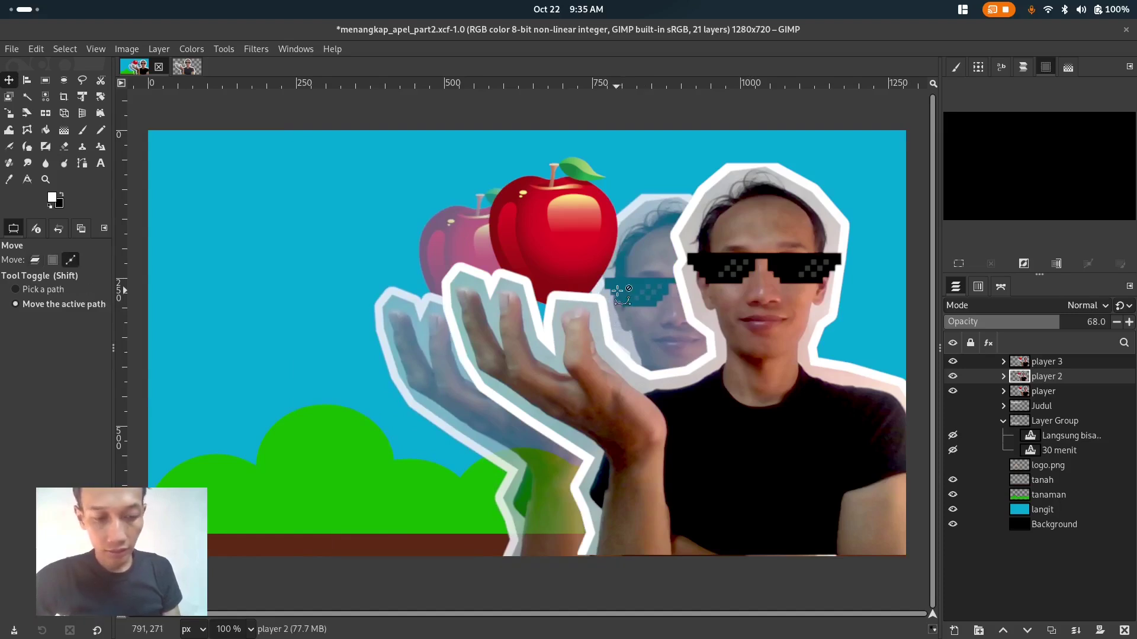
# Step: Scale the player 2 group down further in proportion and move it left behind the front figure
pyautogui.click(9, 113)
pyautogui.click(361, 206)
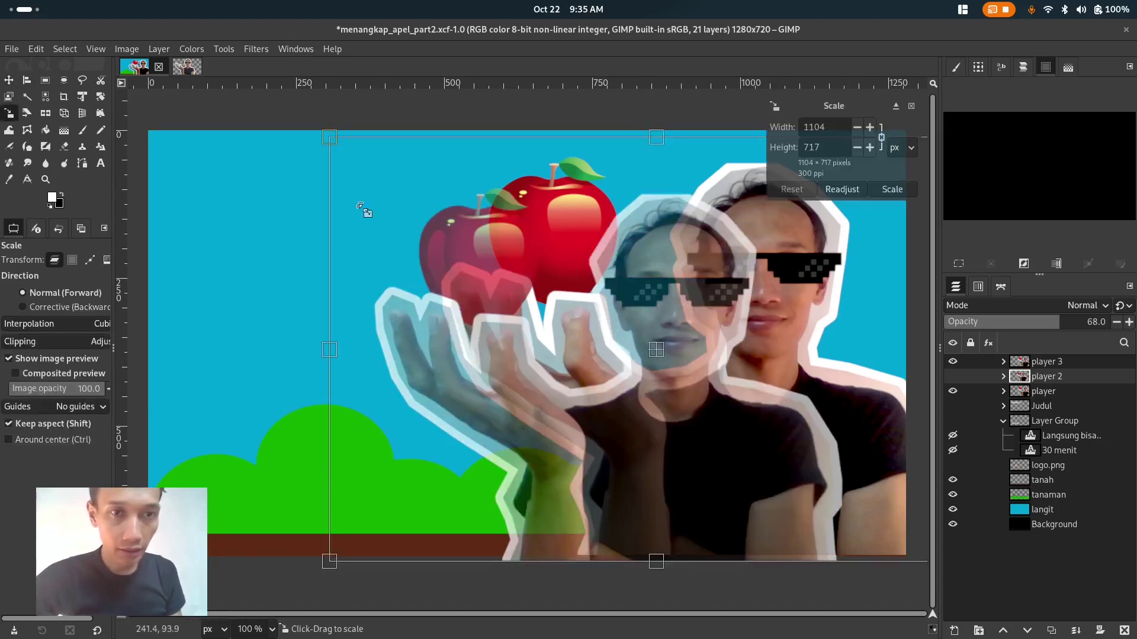
pyautogui.moveTo(328, 141); pyautogui.dragTo(368, 176)
pyautogui.press('Return')
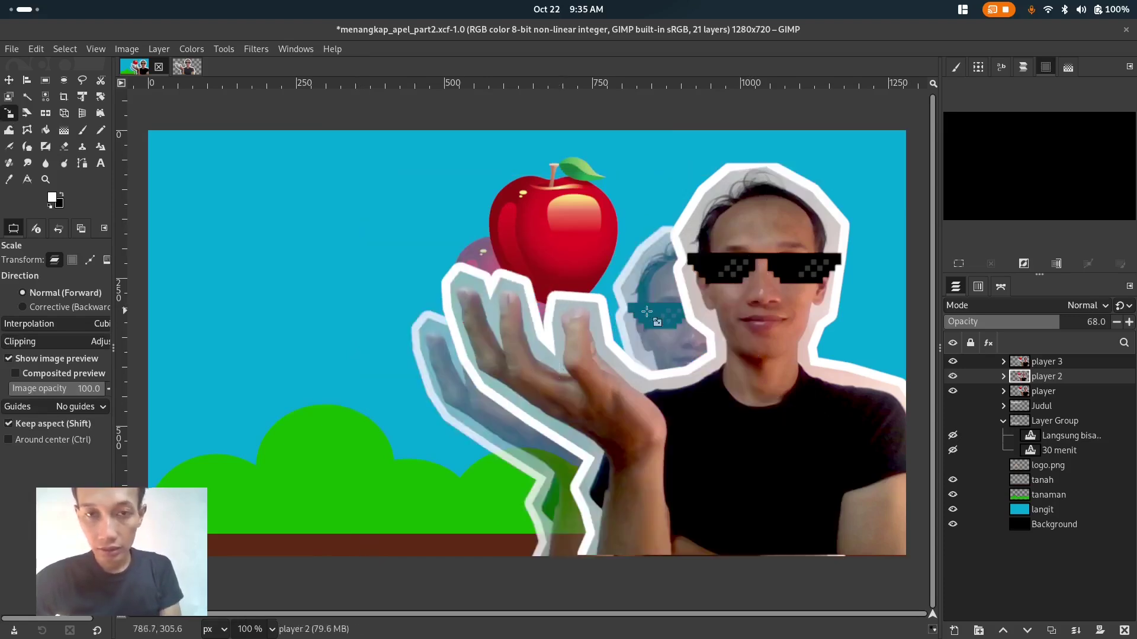
pyautogui.click(9, 80)
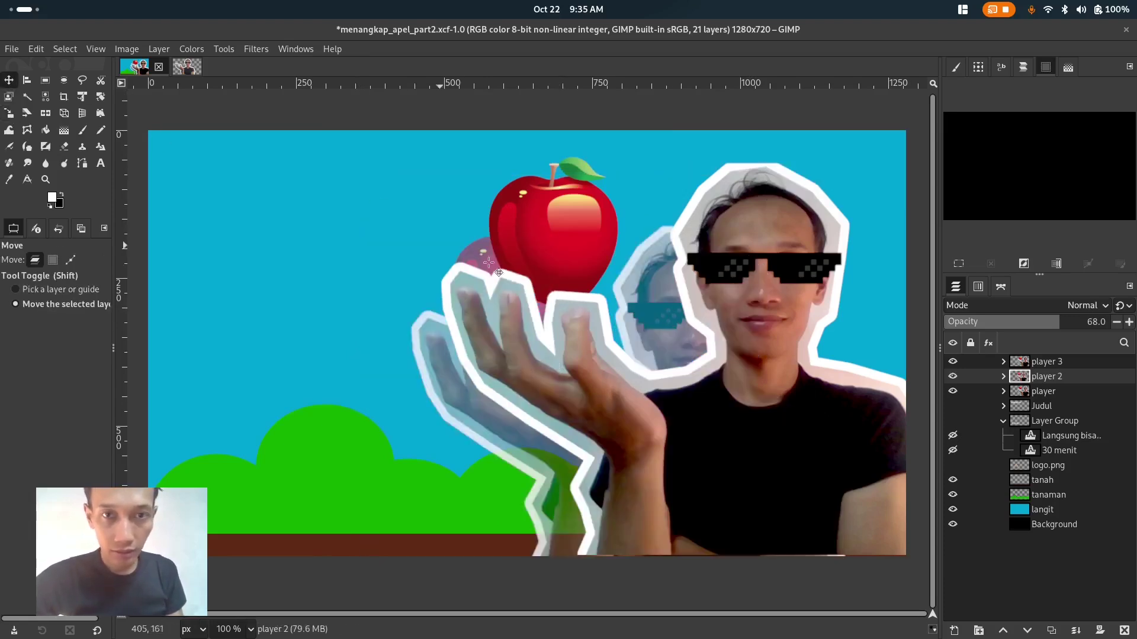
pyautogui.moveTo(640, 321); pyautogui.dragTo(609, 311)
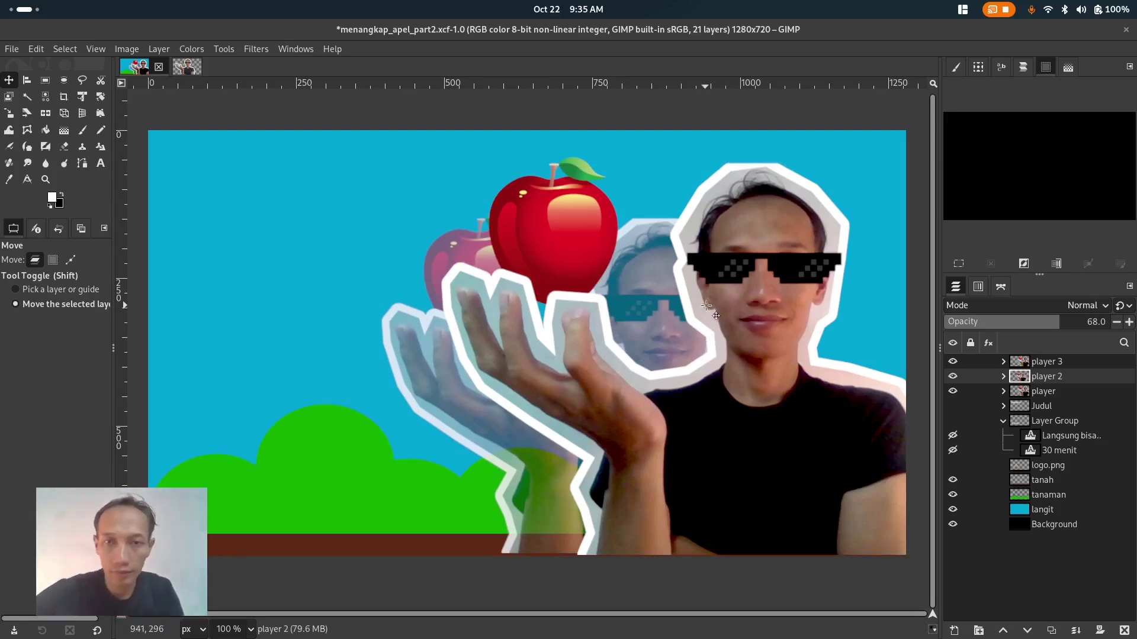
# Step: Move the player group above player 2 in the layer stack
pyautogui.click(1078, 398)
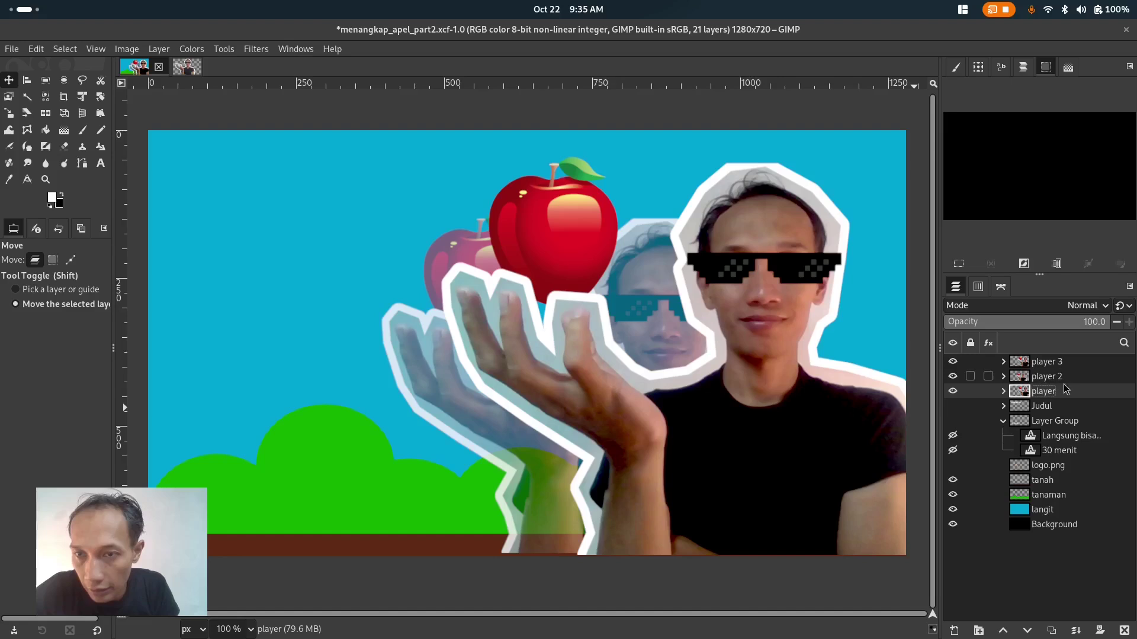
pyautogui.rightClick(1066, 390)
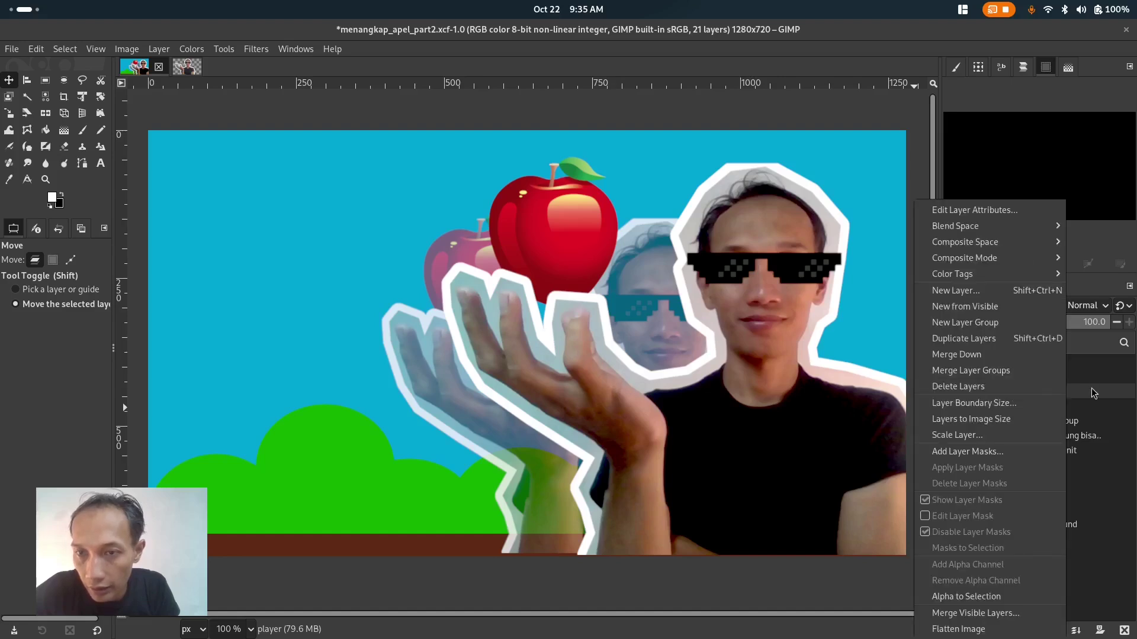
pyautogui.click(1092, 391)
pyautogui.moveTo(1079, 388); pyautogui.dragTo(1073, 374)
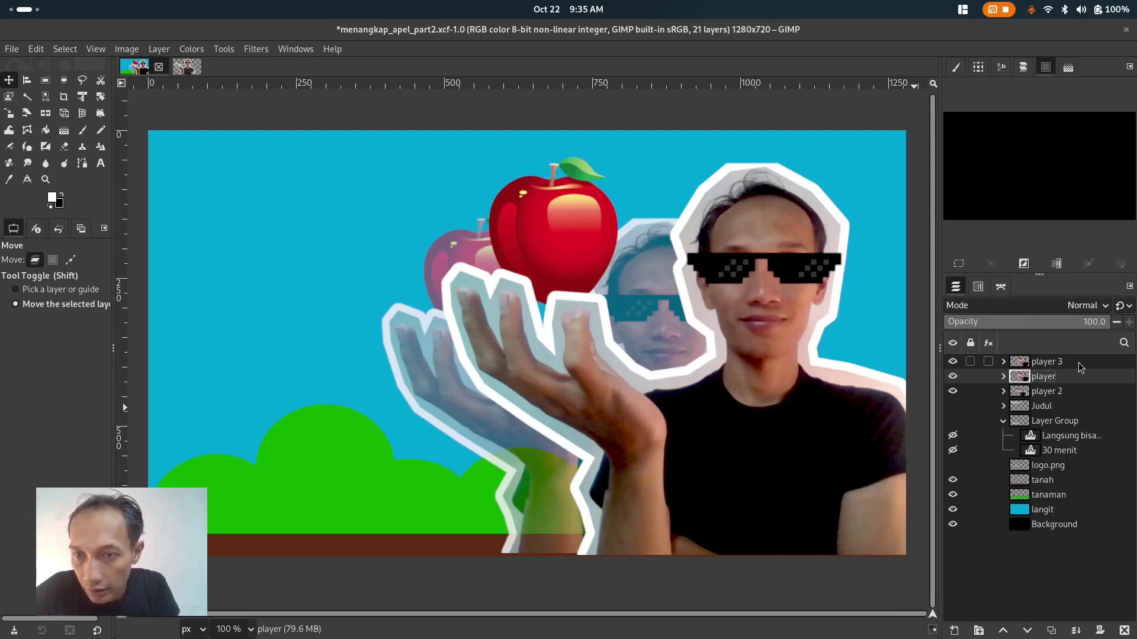
# Step: Delete the player 3 layer group
pyautogui.click(1078, 363)
pyautogui.rightClick(1078, 363)
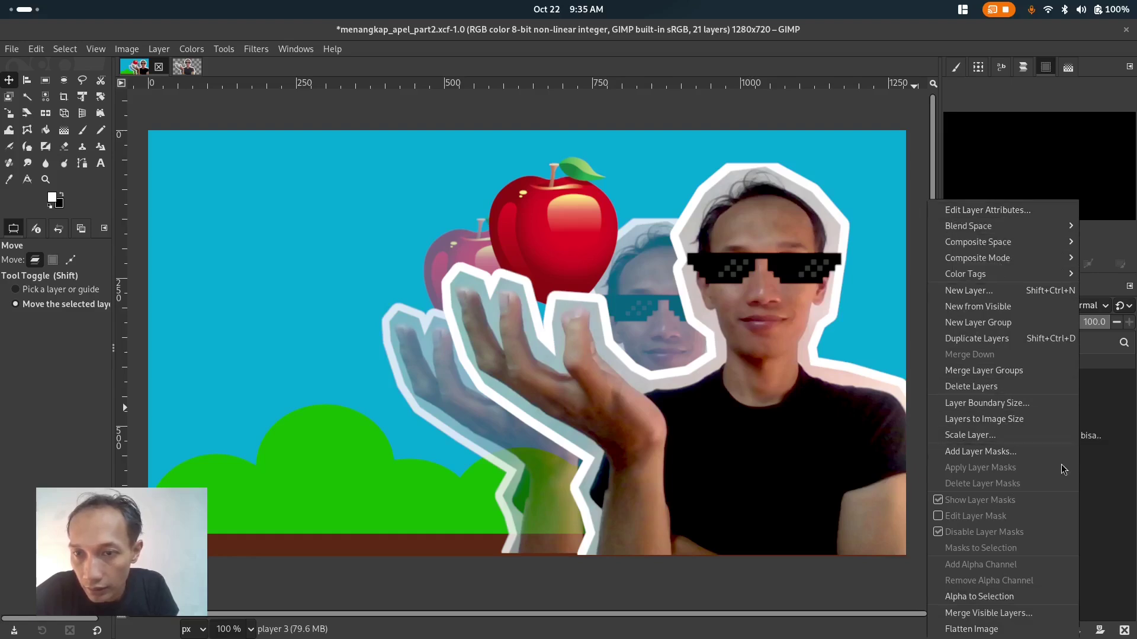
pyautogui.click(1107, 418)
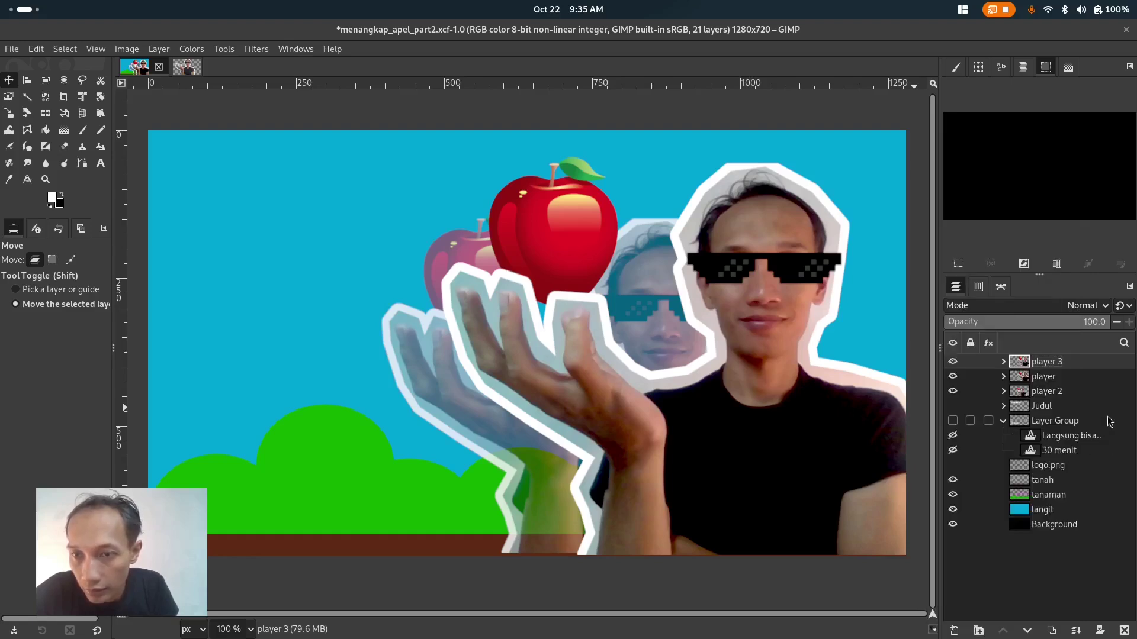
pyautogui.click(1123, 631)
# Step: Duplicate the reduced, faded player 2 group and rename the copy player 3
pyautogui.click(1081, 379)
pyautogui.rightClick(1081, 379)
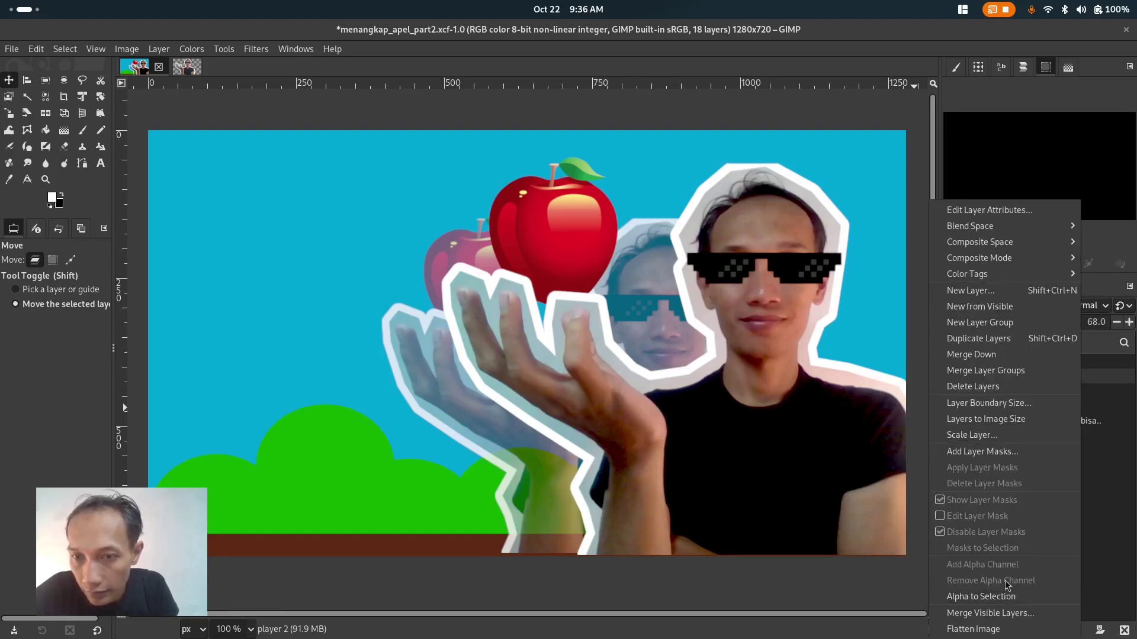
pyautogui.click(1006, 338)
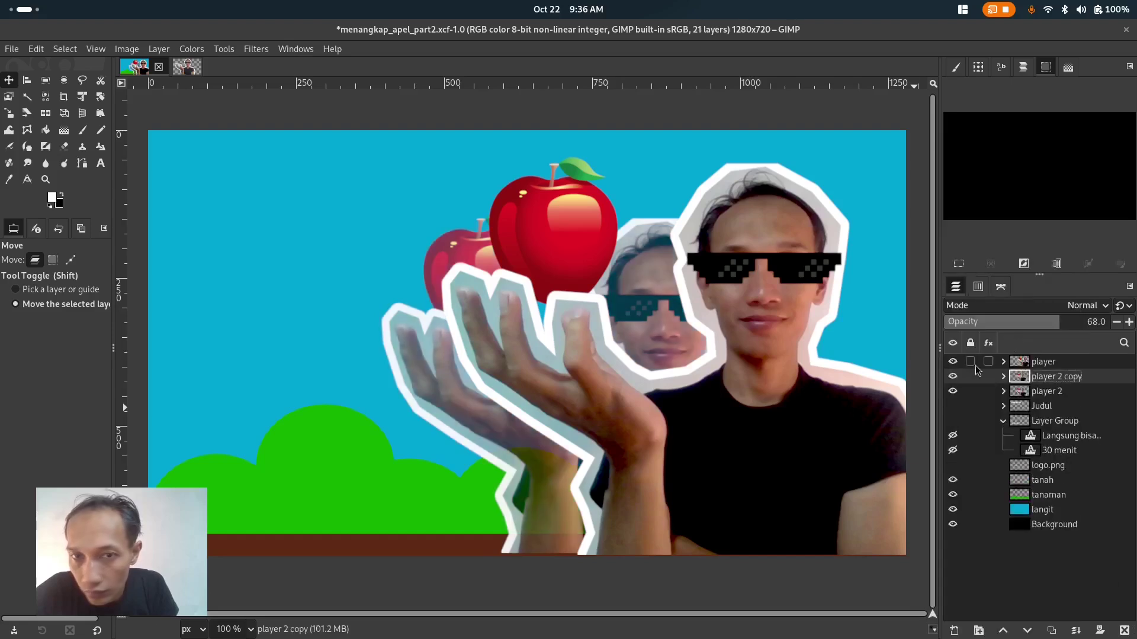
pyautogui.doubleClick(1061, 382)
pyautogui.moveTo(1058, 377); pyautogui.dragTo(1078, 398)
pyautogui.write('3')
pyautogui.press('Return')
# Step: With player 3 stacked below player 2, shift it horizontally so its face peeks out on the right of the front figure
pyautogui.click(1075, 379)
pyautogui.moveTo(659, 322); pyautogui.dragTo(867, 324)
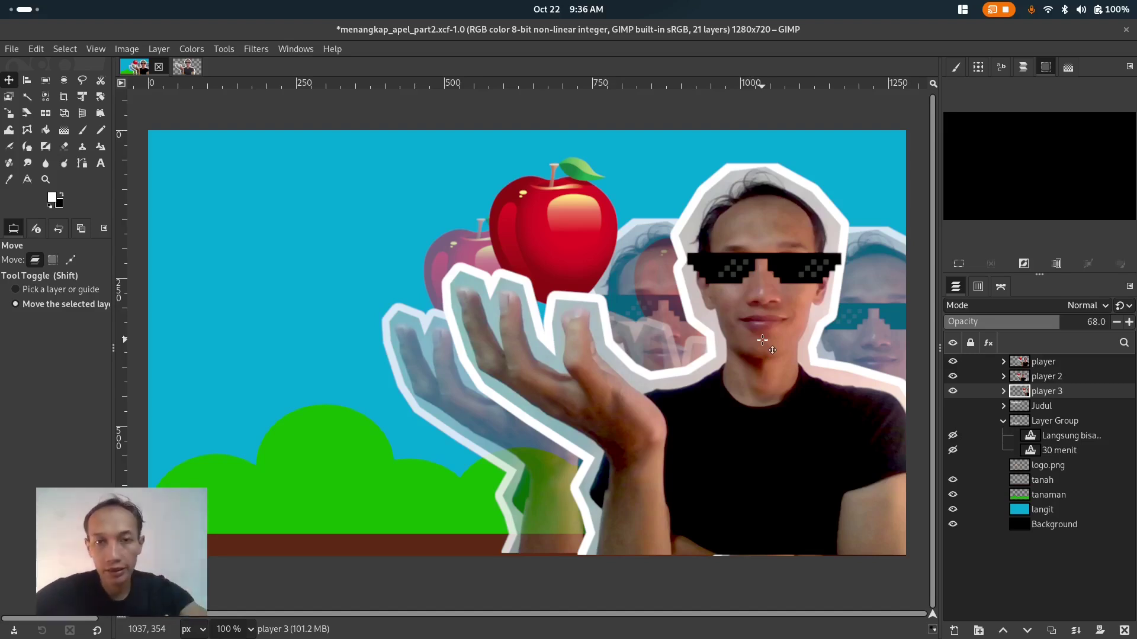
# Step: Set the player 2 group's opacity to 74
pyautogui.click(1058, 377)
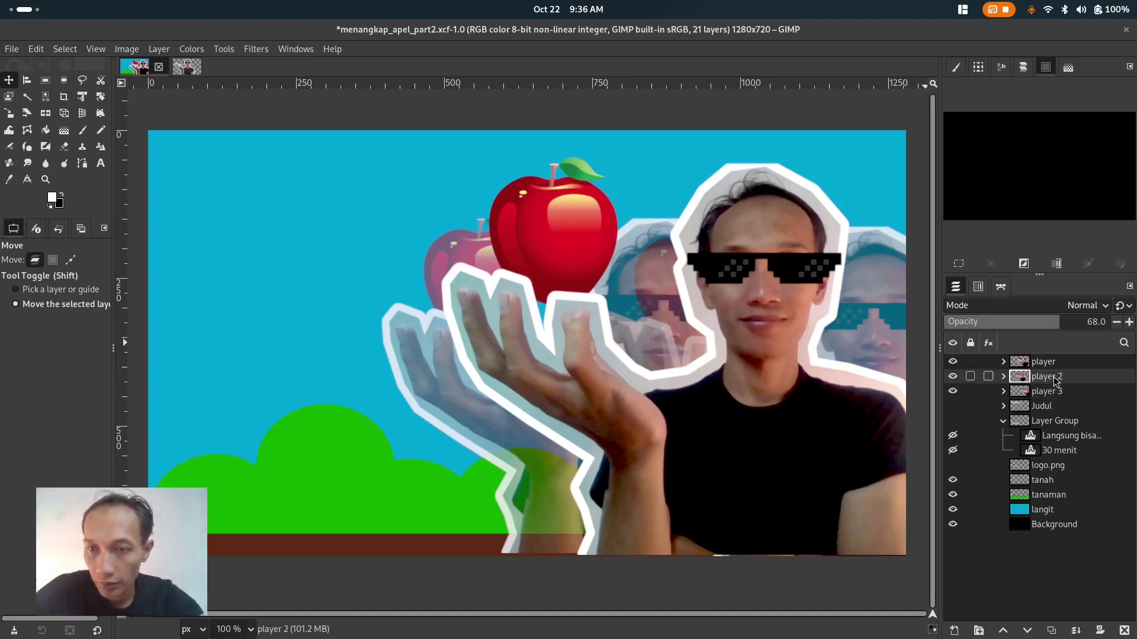
pyautogui.moveTo(1066, 325)
pyautogui.mouseDown()
pyautogui.moveTo(1112, 327)
pyautogui.moveTo(1072, 325)
pyautogui.mouseUp()
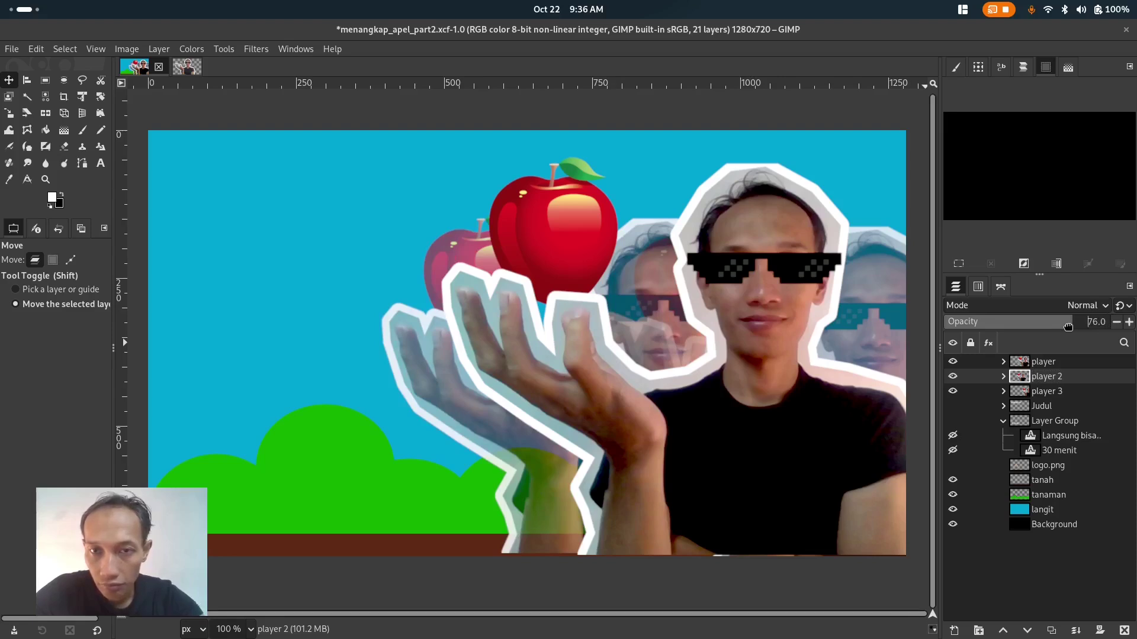
pyautogui.moveTo(1075, 327); pyautogui.dragTo(1069, 329)
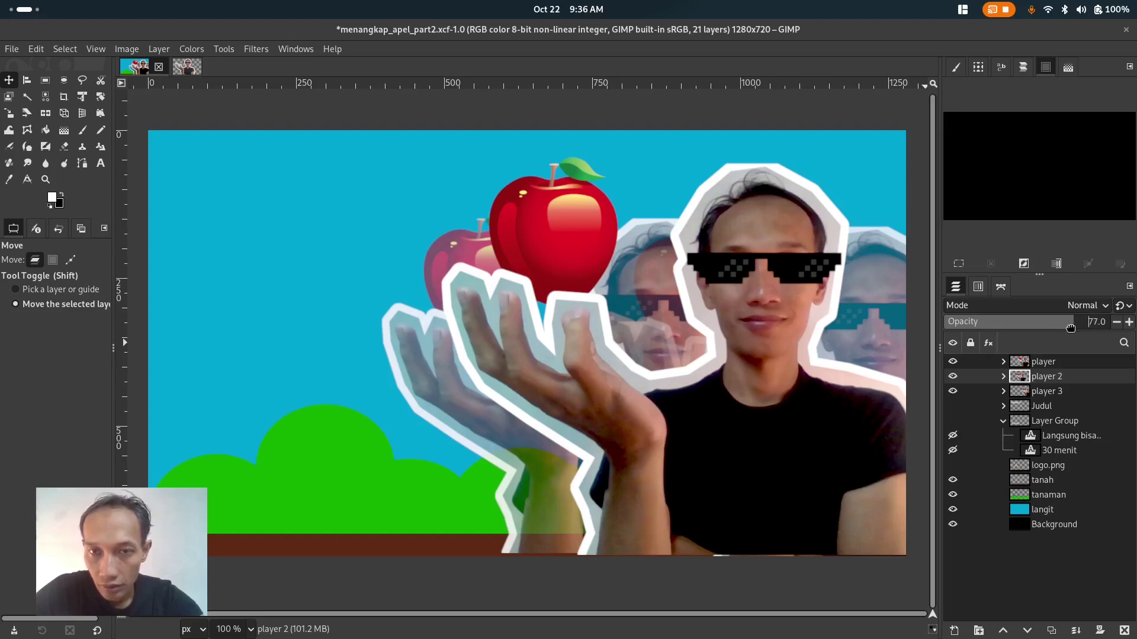
pyautogui.moveTo(1067, 329); pyautogui.dragTo(1067, 328)
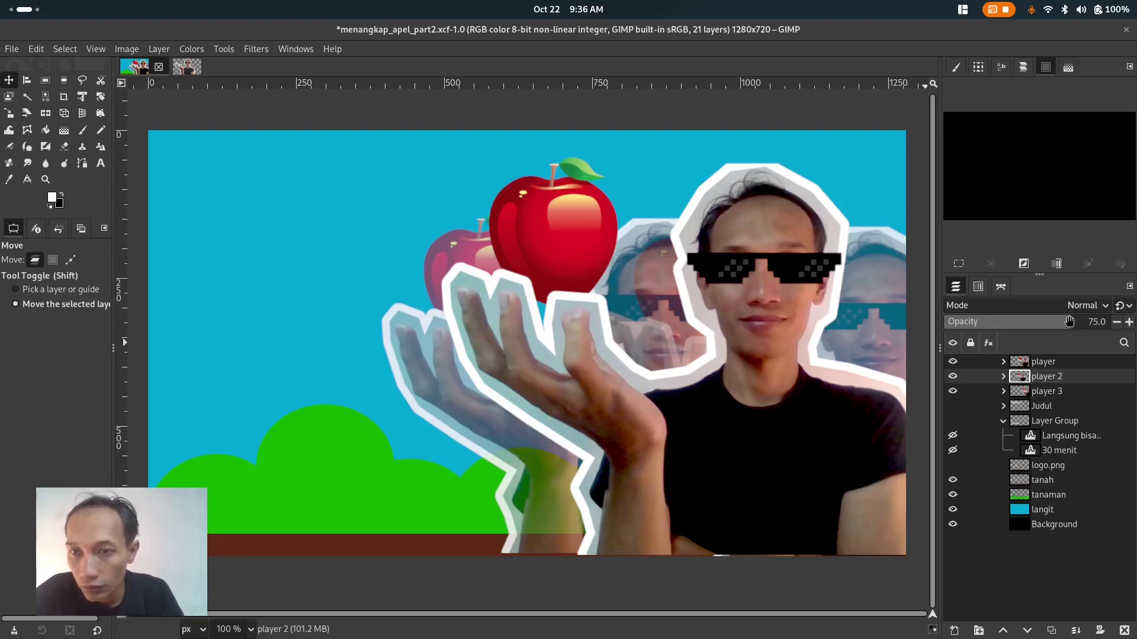
pyautogui.moveTo(1062, 322)
pyautogui.mouseDown()
pyautogui.moveTo(1038, 323)
pyautogui.moveTo(1066, 326)
pyautogui.mouseUp()
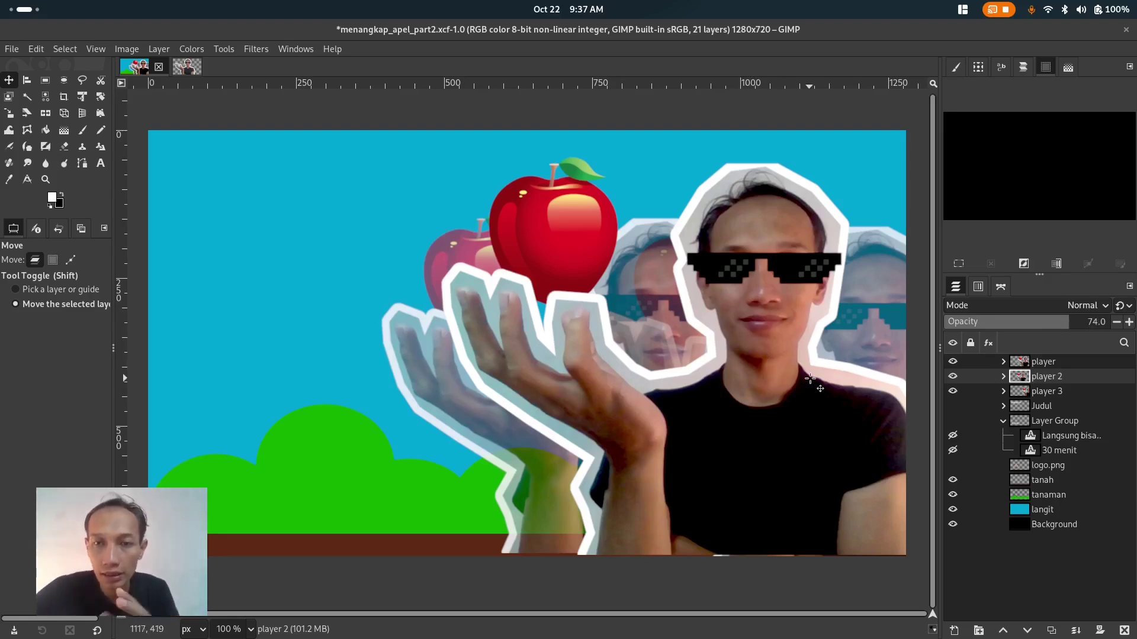
# Step: Hide the apple.png #2 layer inside the player 3 group and ready layer tambahan copy #2 for a rectangular selection
pyautogui.click(1053, 396)
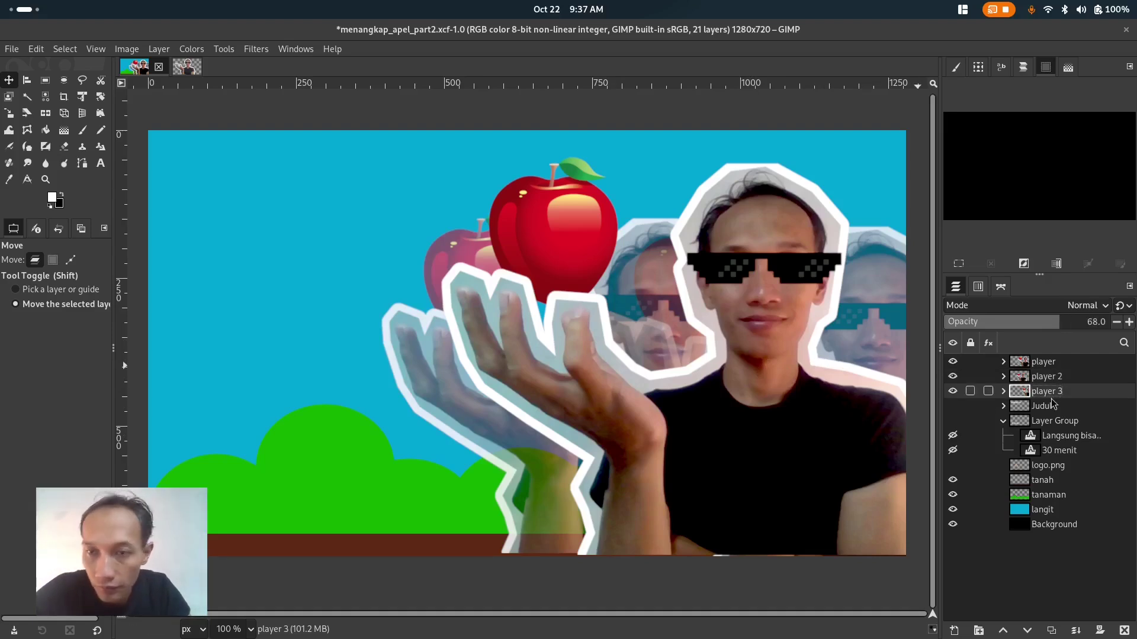
pyautogui.click(1003, 391)
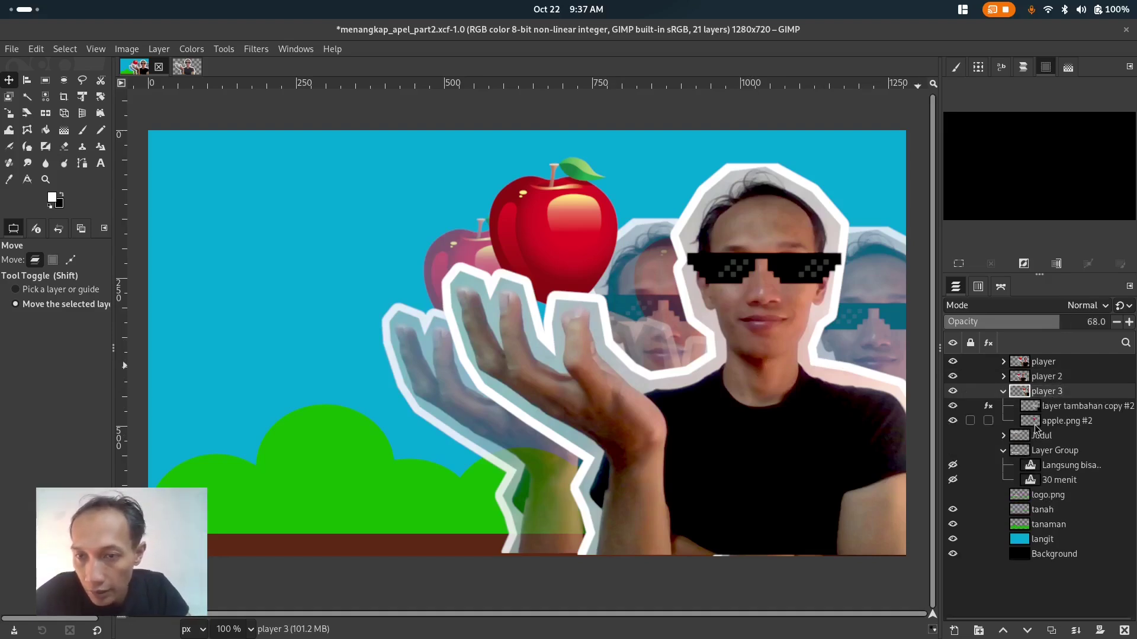
pyautogui.click(1068, 425)
pyautogui.click(953, 420)
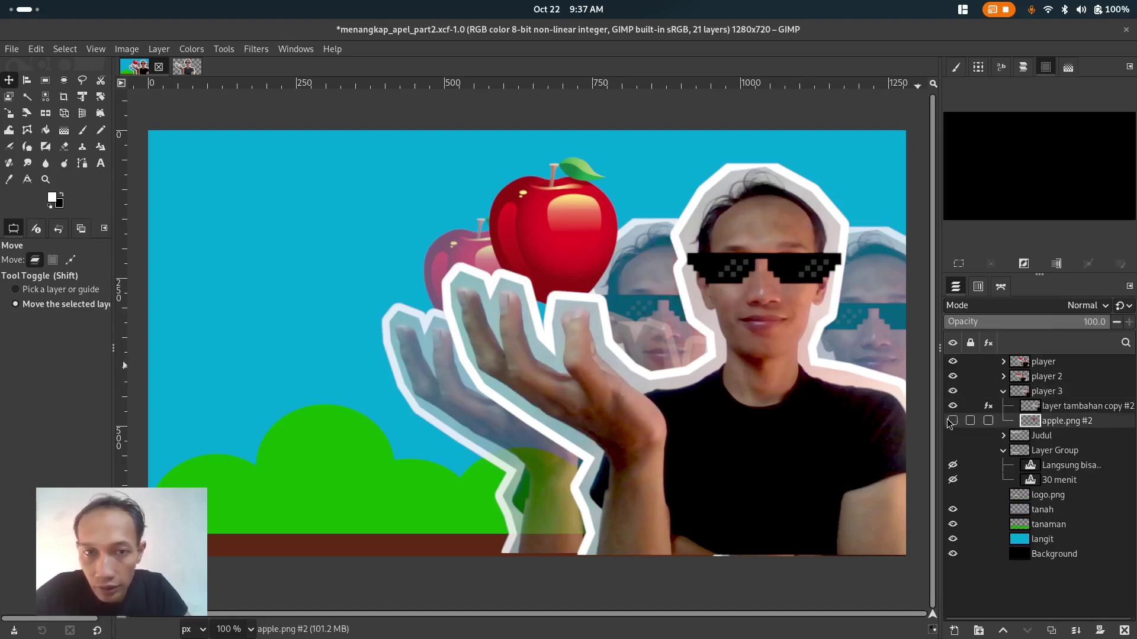
pyautogui.click(1087, 407)
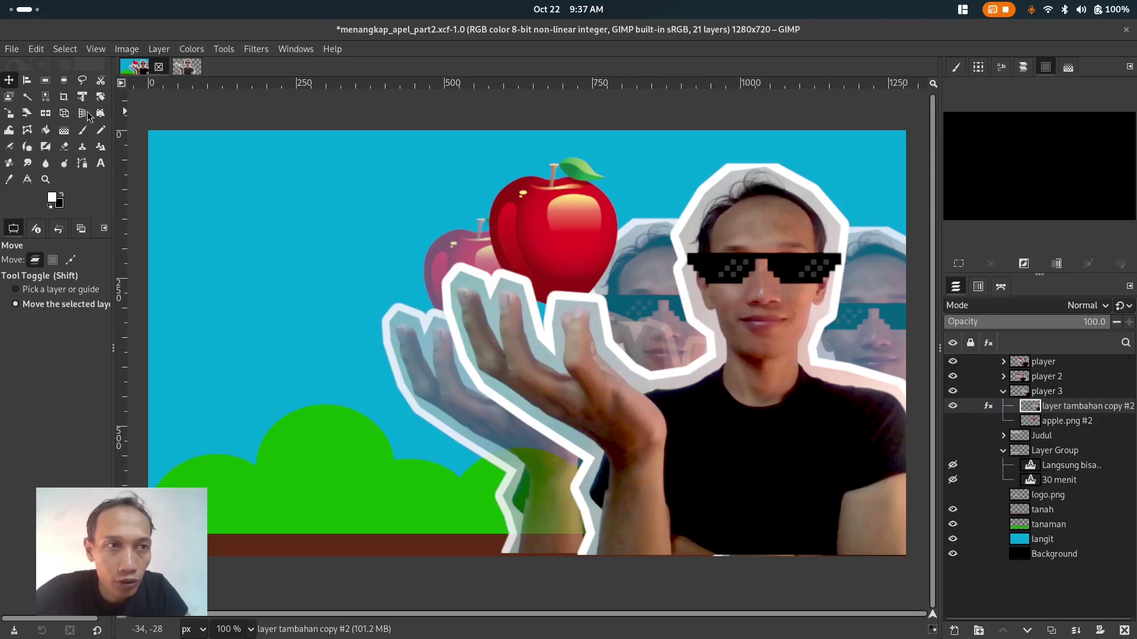
pyautogui.click(45, 80)
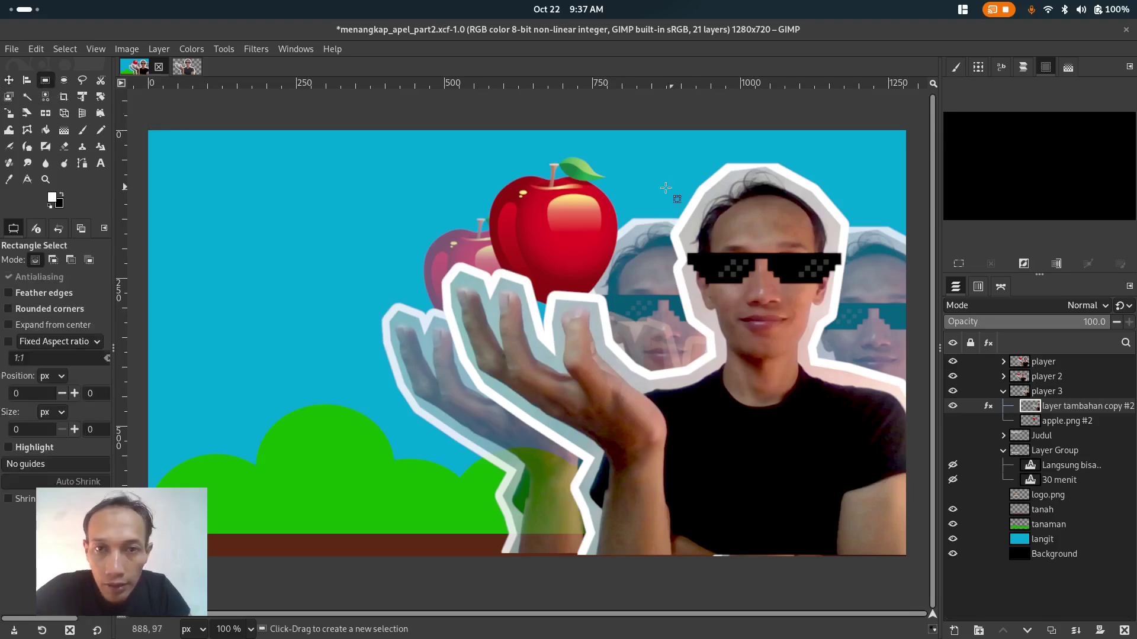
pyautogui.moveTo(623, 151); pyautogui.dragTo(738, 439)
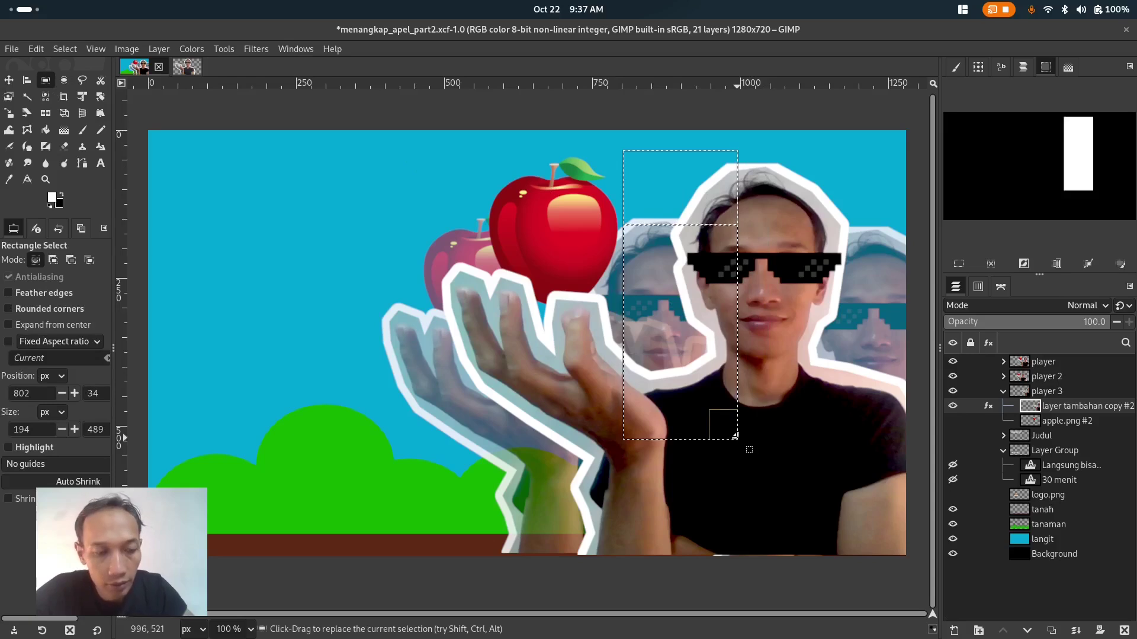
pyautogui.click(68, 51)
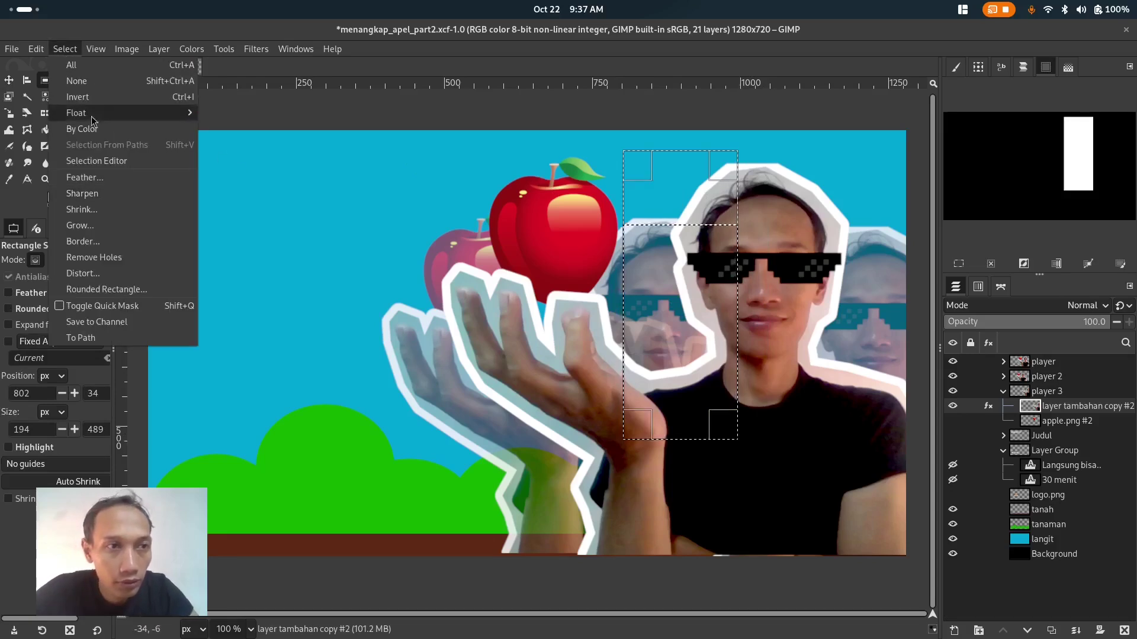
pyautogui.click(82, 81)
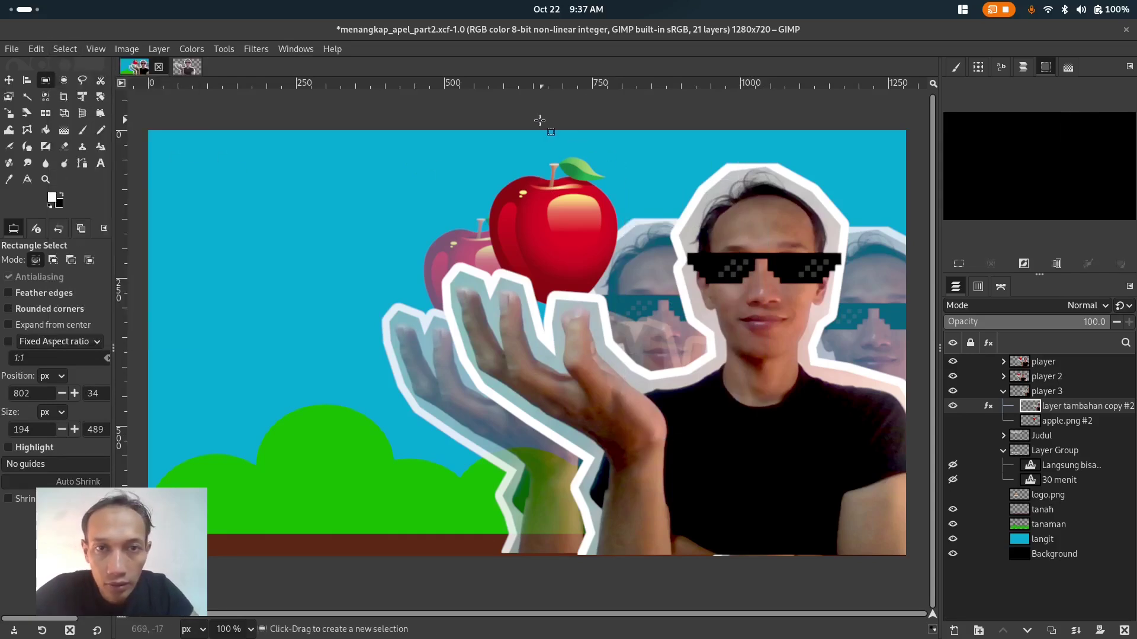
# Step: Erase player 3's hand overlapping the left duplicate using a rectangular selection of about 418 × 870 px, and clear the selection
pyautogui.moveTo(523, 121); pyautogui.dragTo(770, 635)
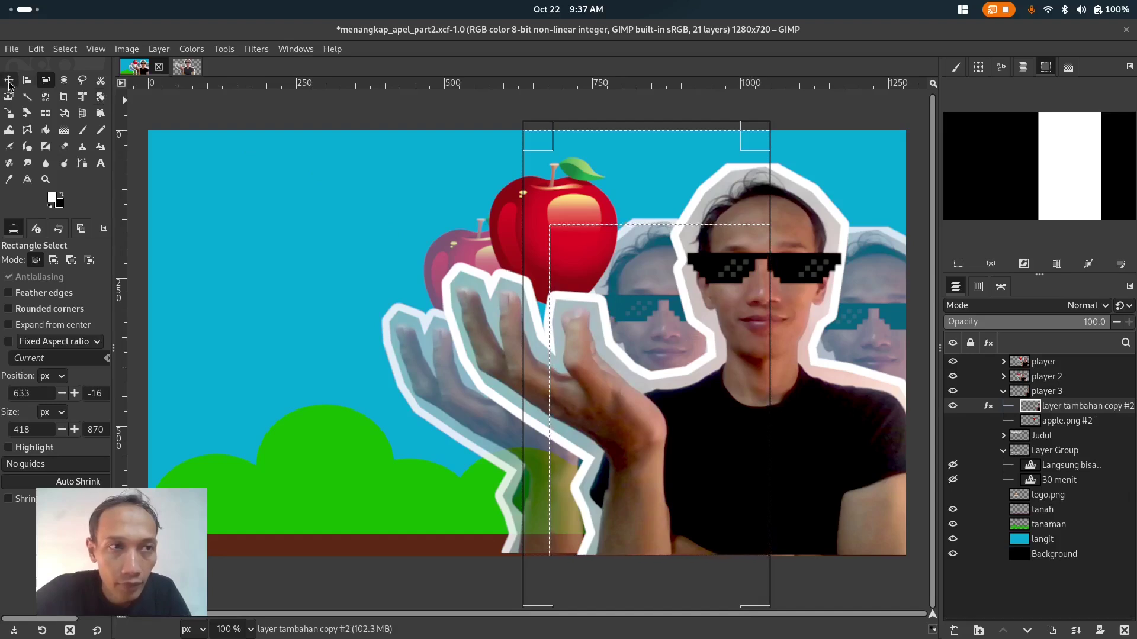
pyautogui.press('m')
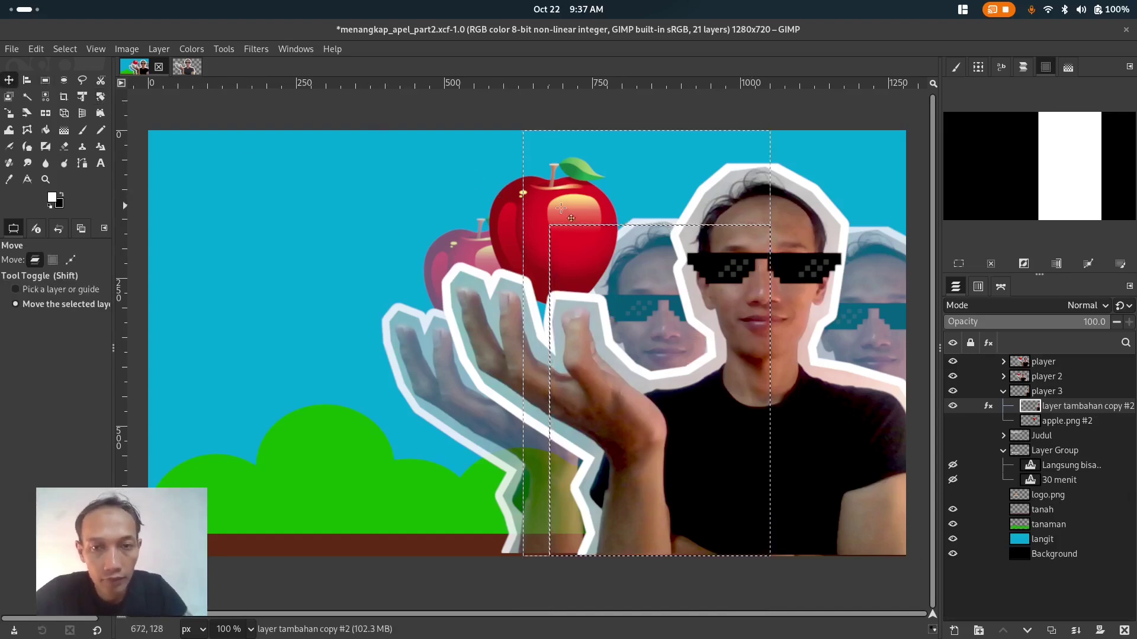
pyautogui.click(65, 50)
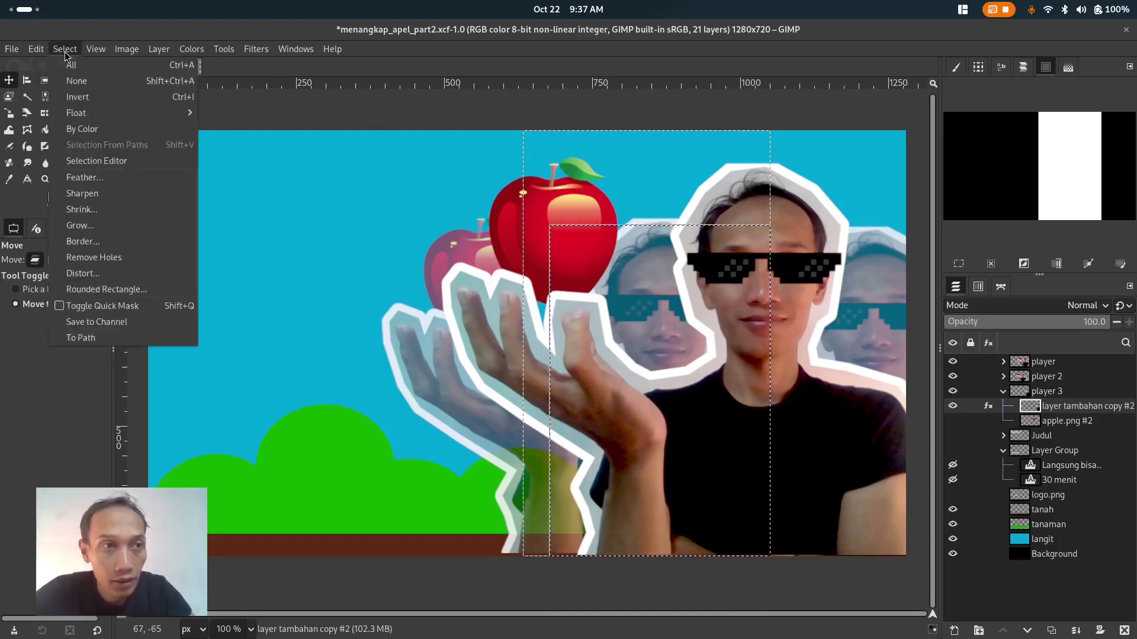
pyautogui.click(80, 81)
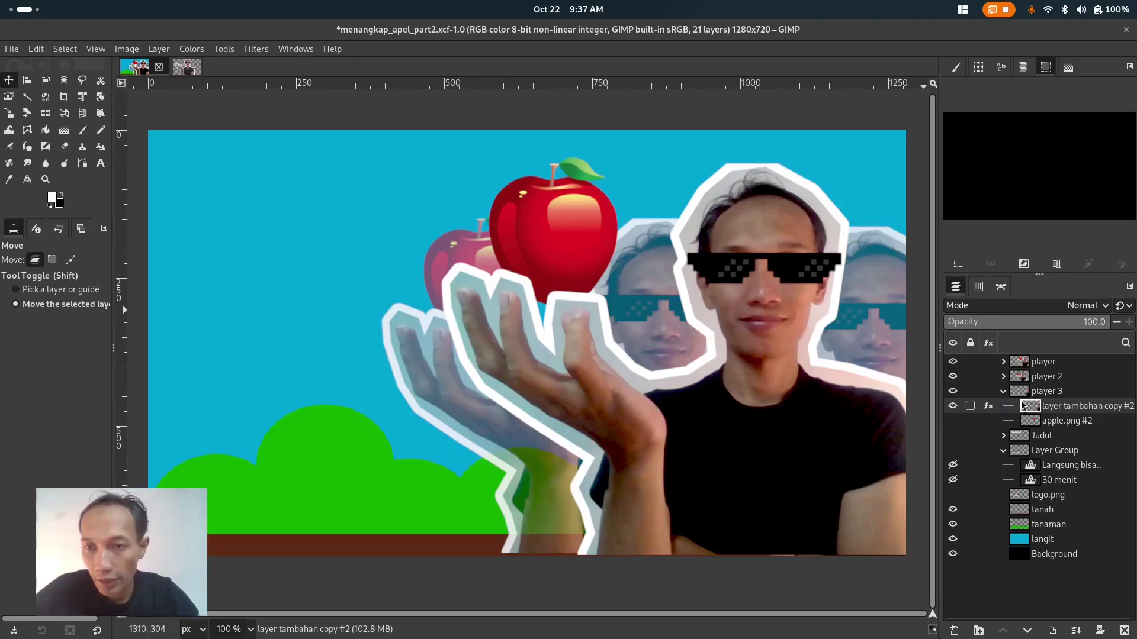
# Step: Create a new layer group above the player groups and name it Ilustrasi
pyautogui.click(1066, 366)
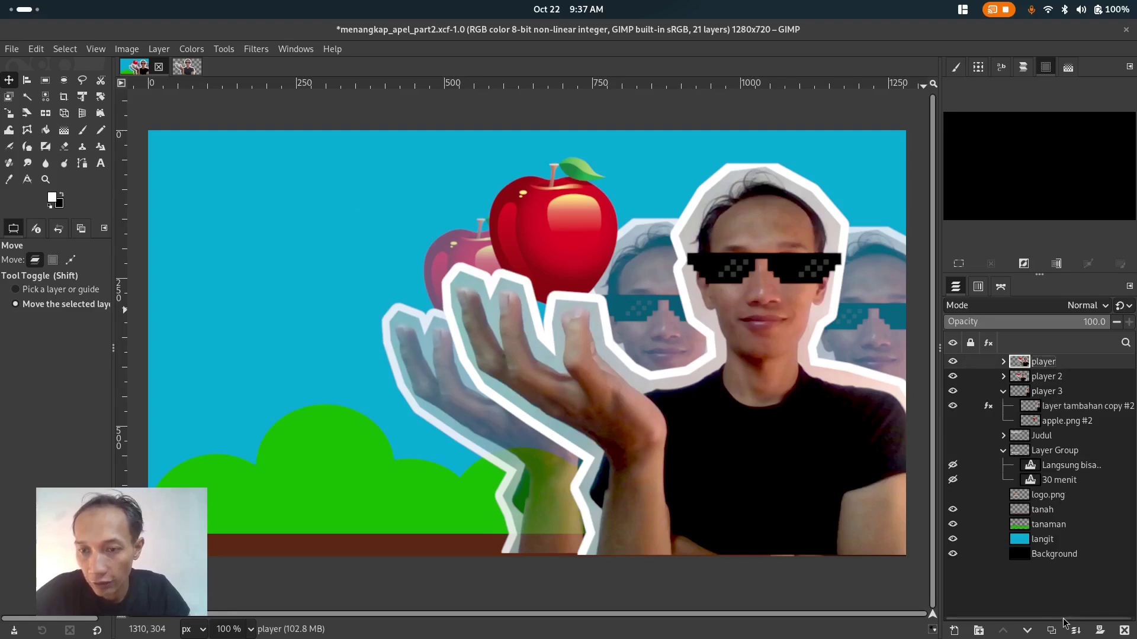
pyautogui.click(979, 631)
pyautogui.moveTo(1069, 385); pyautogui.dragTo(1050, 360)
pyautogui.doubleClick(1050, 360)
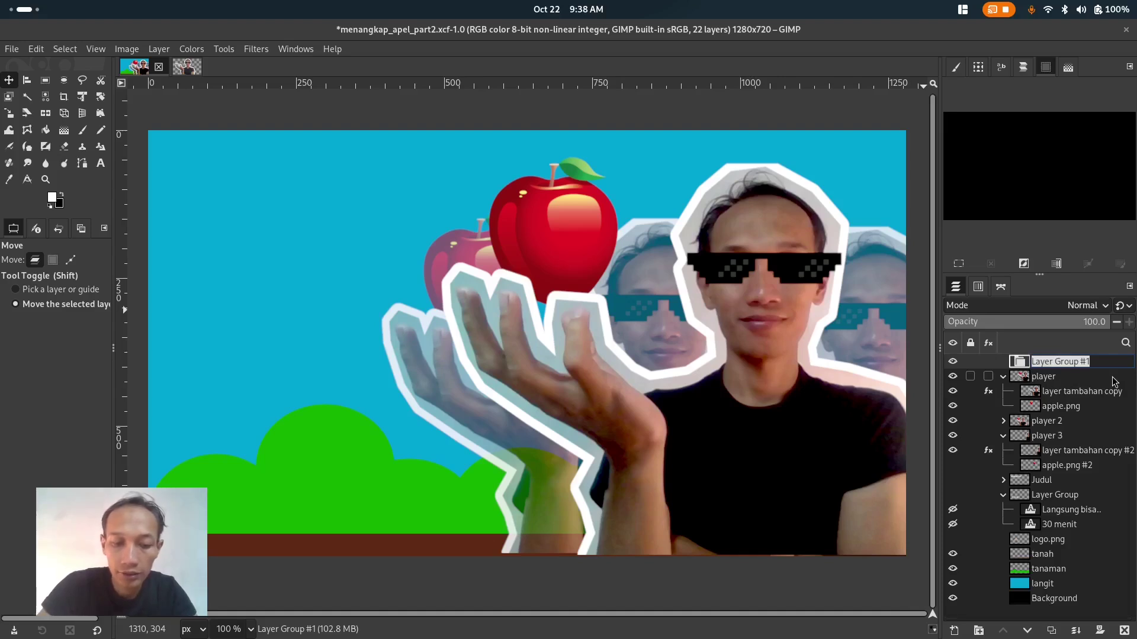
pyautogui.write('lustrasi')
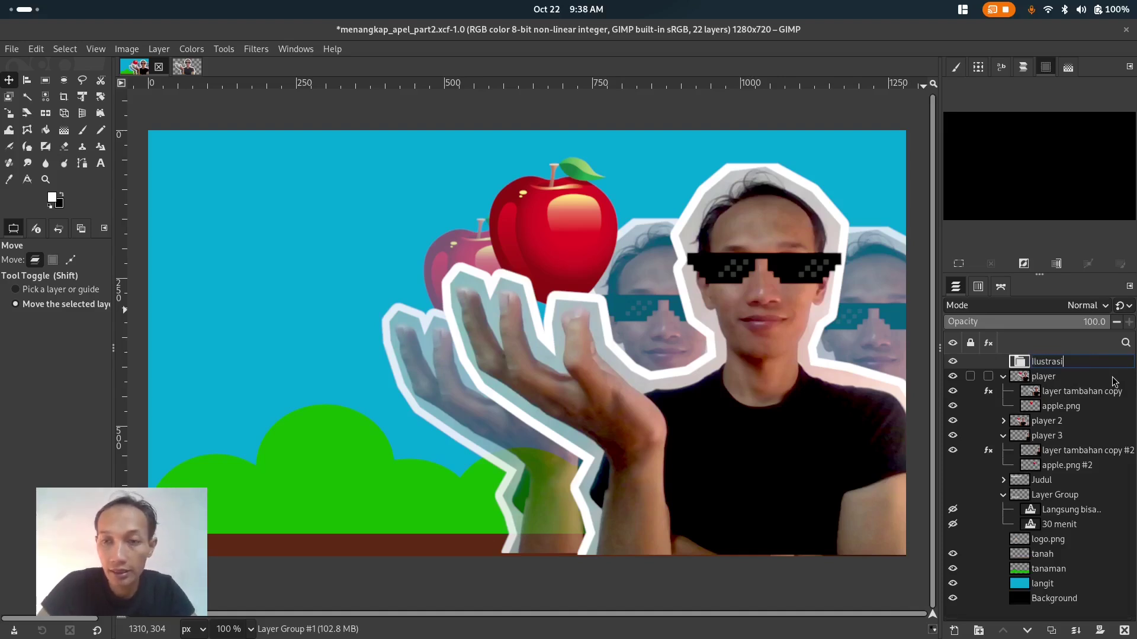
pyautogui.press('Return')
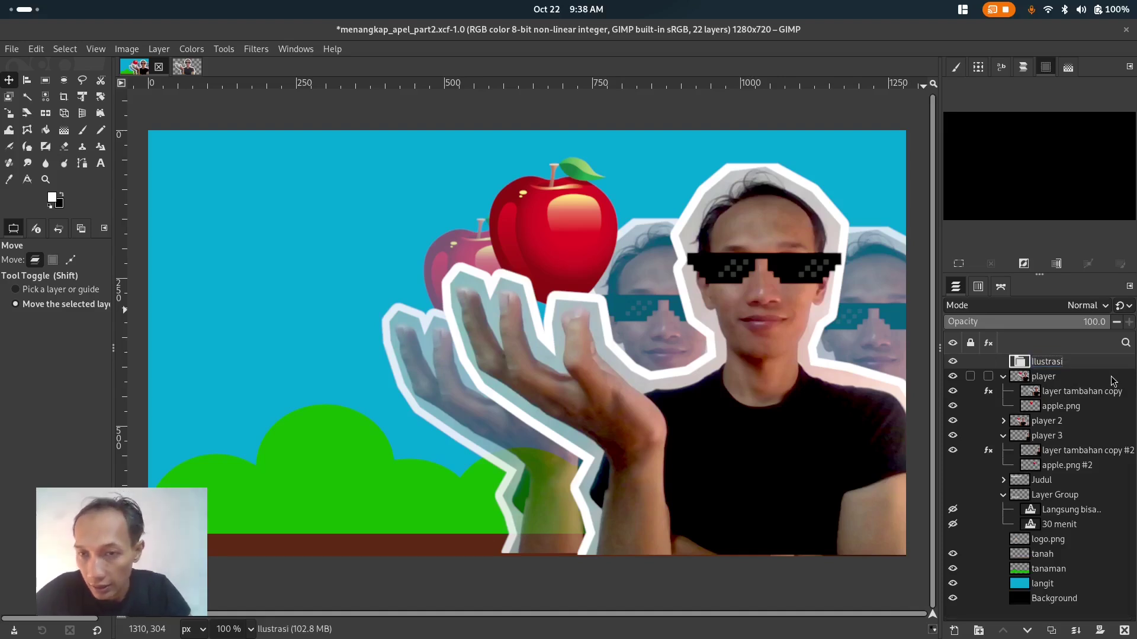
# Step: Place the player, player 2 and player 3 groups inside the Ilustrasi group in that order and collapse it
pyautogui.click(1003, 376)
pyautogui.click(1003, 406)
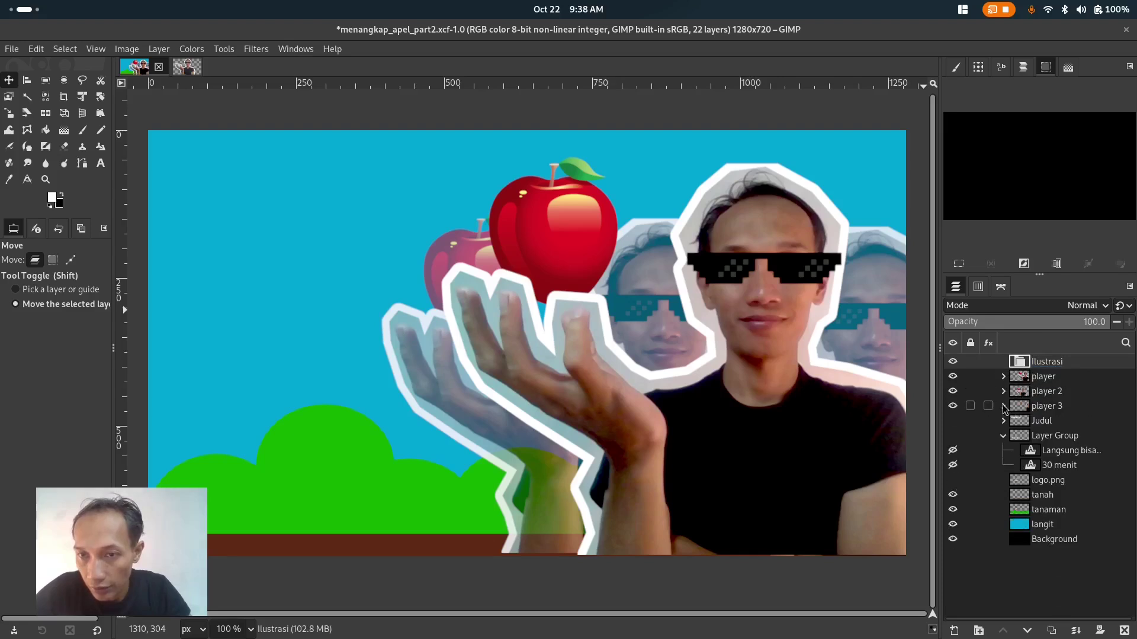
pyautogui.moveTo(1045, 379)
pyautogui.mouseDown()
pyautogui.moveTo(1065, 365)
pyautogui.moveTo(1037, 396)
pyautogui.moveTo(1061, 364)
pyautogui.mouseUp()
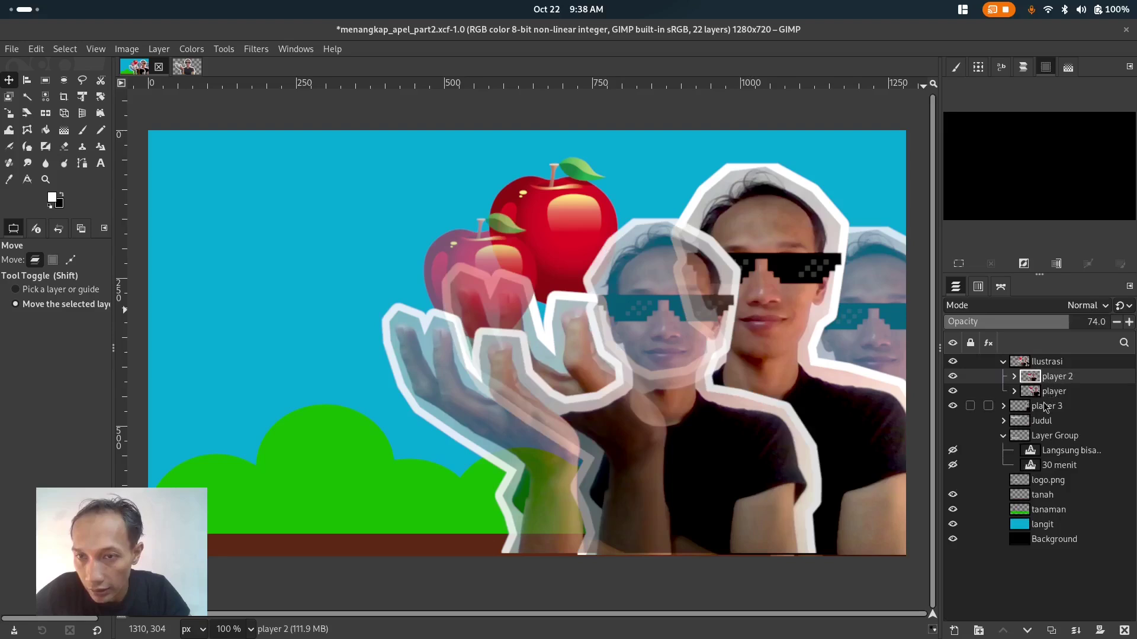
pyautogui.moveTo(1043, 412); pyautogui.dragTo(1063, 366)
pyautogui.moveTo(1057, 404); pyautogui.dragTo(1061, 369)
pyautogui.moveTo(1059, 406); pyautogui.dragTo(1063, 391)
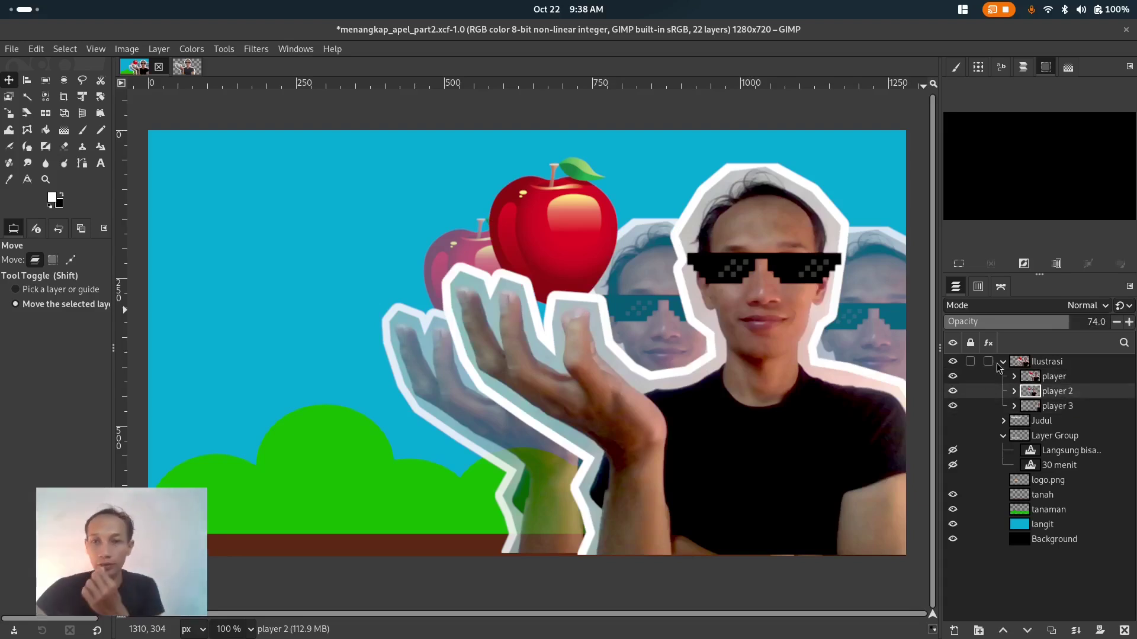
pyautogui.click(1002, 364)
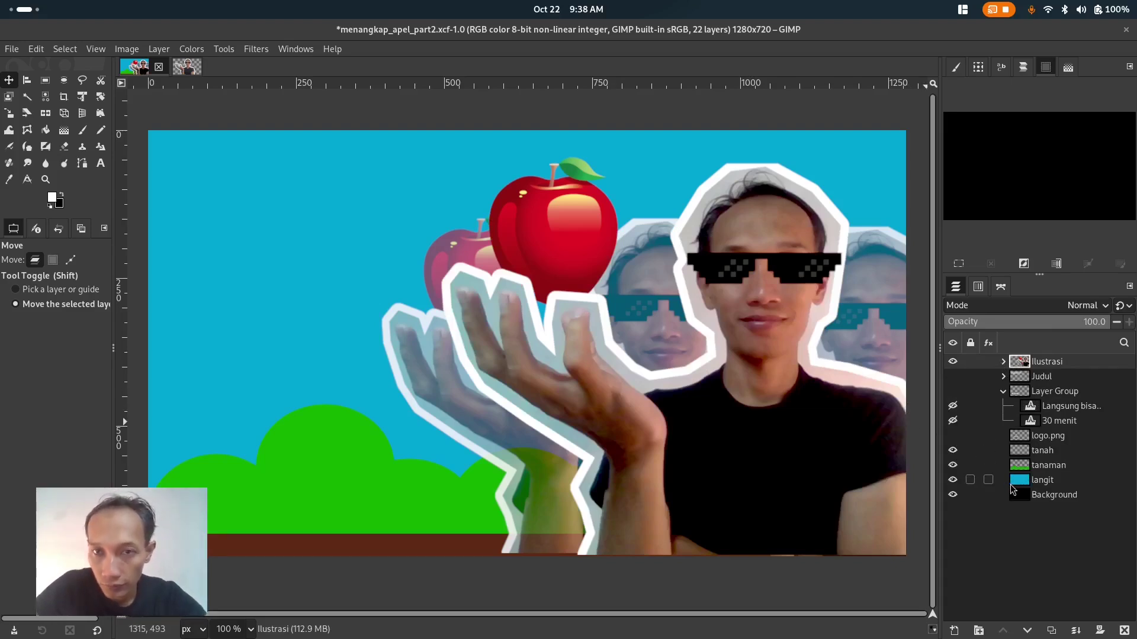
# Step: Show the logo.png layer, raise it to the top of the layer stack and place the Scratch logo on the man's black shirt
pyautogui.click(953, 435)
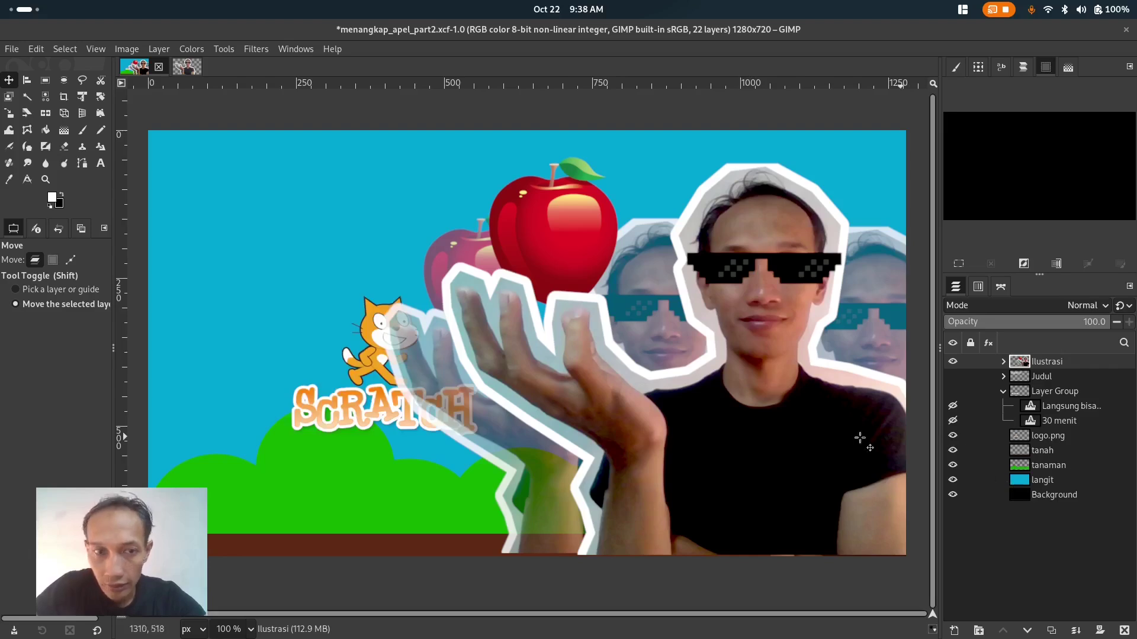
pyautogui.click(1052, 438)
pyautogui.moveTo(1057, 439); pyautogui.dragTo(1044, 364)
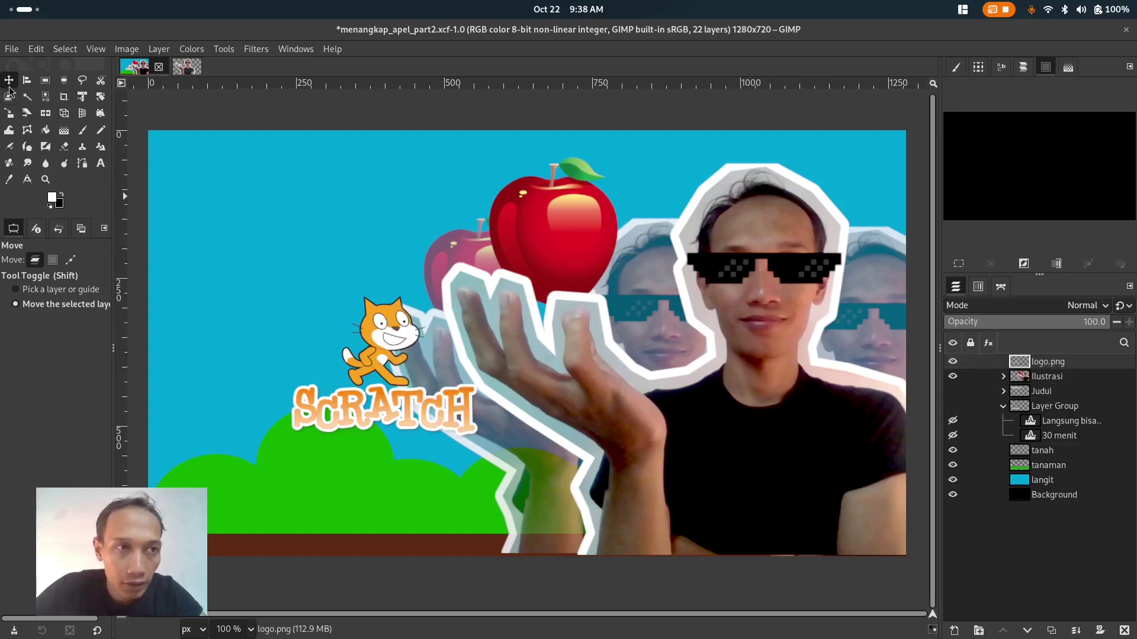
pyautogui.moveTo(391, 401); pyautogui.dragTo(760, 501)
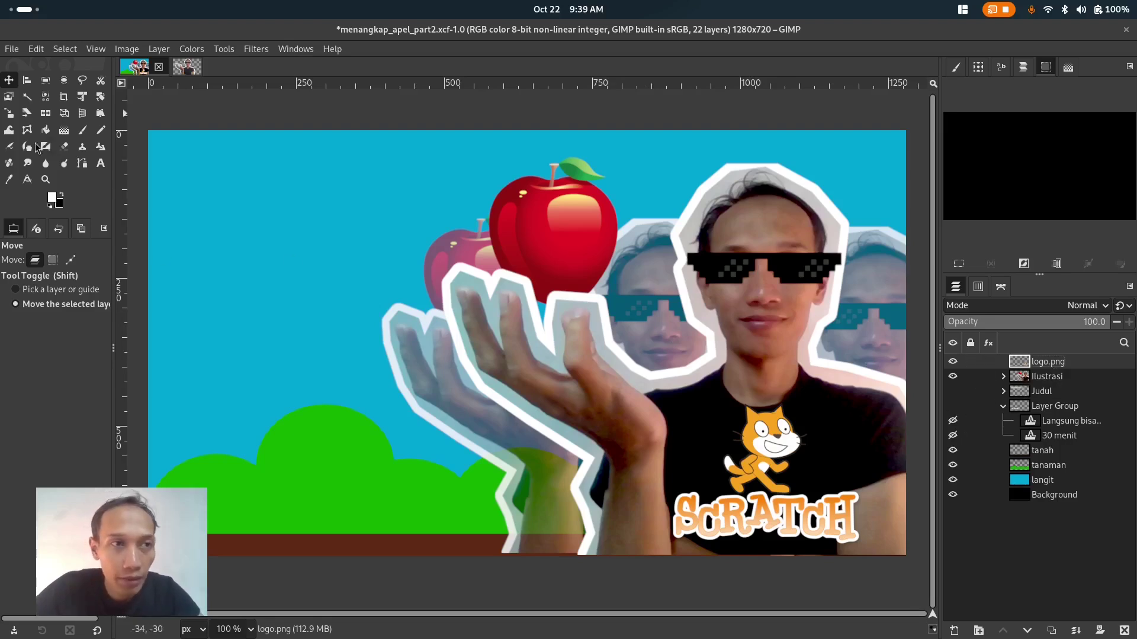
# Step: Scale the Scratch logo to 279 × 210 px with its proportions kept and center it on the shirt's chest
pyautogui.click(9, 113)
pyautogui.click(389, 291)
pyautogui.moveTo(870, 405); pyautogui.dragTo(832, 429)
pyautogui.moveTo(769, 456); pyautogui.dragTo(771, 455)
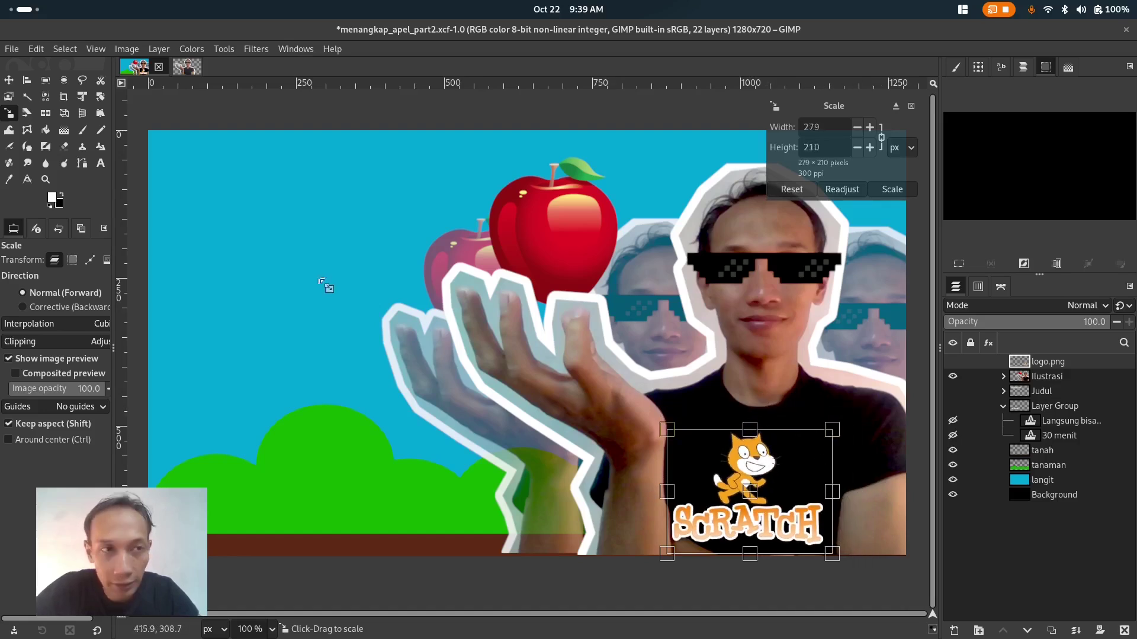
pyautogui.click(9, 81)
pyautogui.moveTo(718, 498); pyautogui.dragTo(730, 480)
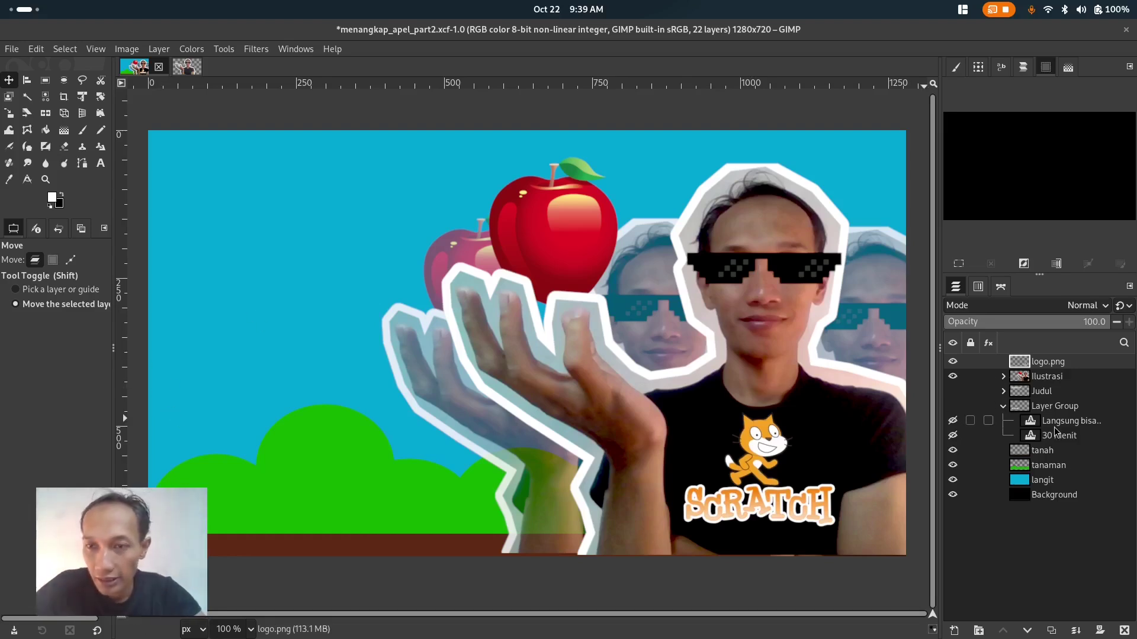
# Step: Show the Judul group and make its MENANGKAP APEL layer editable as text, discarding its earlier modifications
pyautogui.click(952, 392)
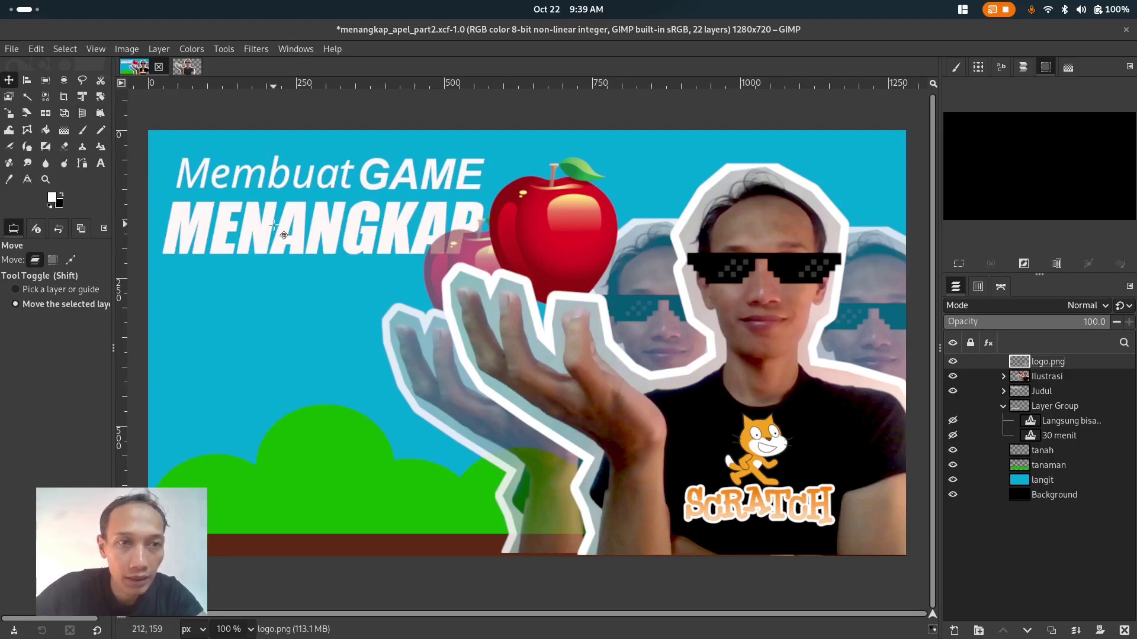
pyautogui.click(101, 164)
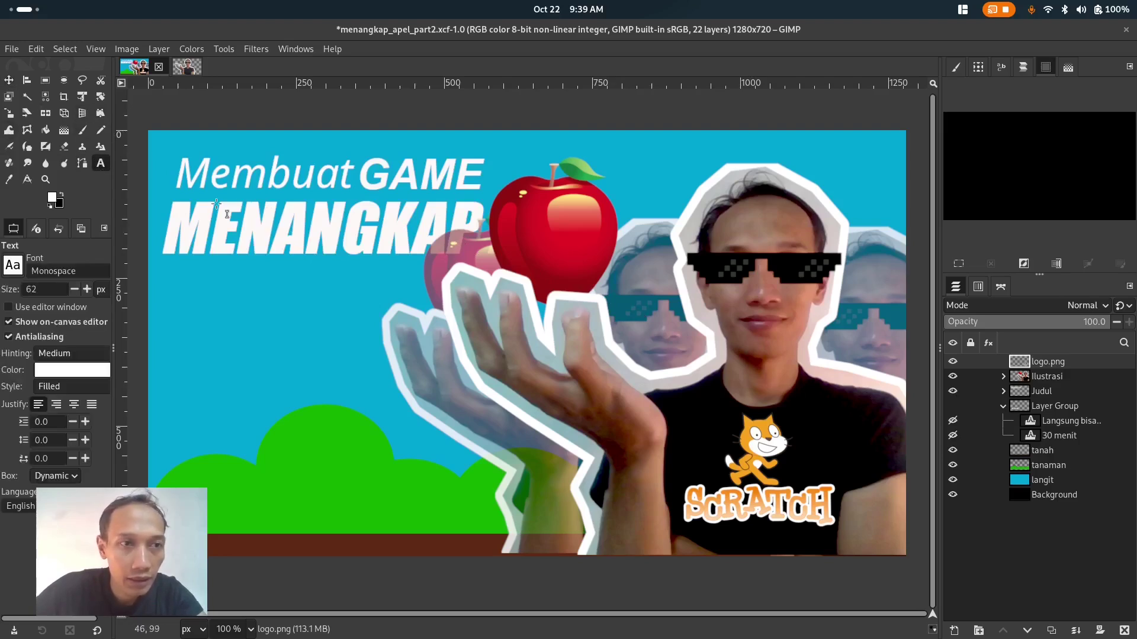
pyautogui.click(1003, 391)
pyautogui.click(1073, 421)
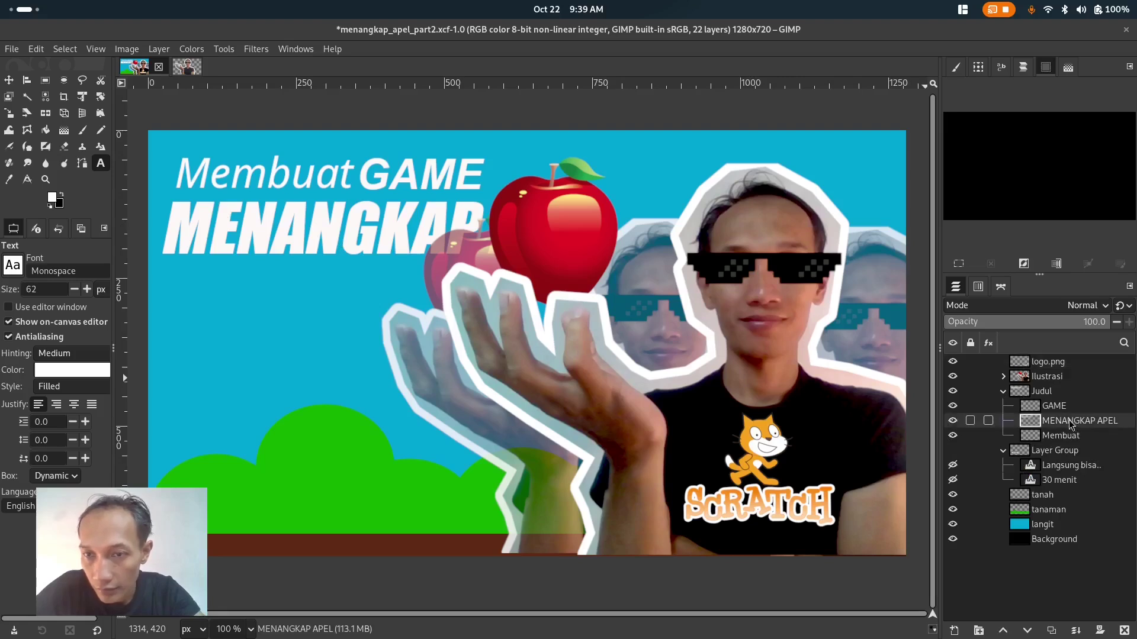
pyautogui.click(418, 236)
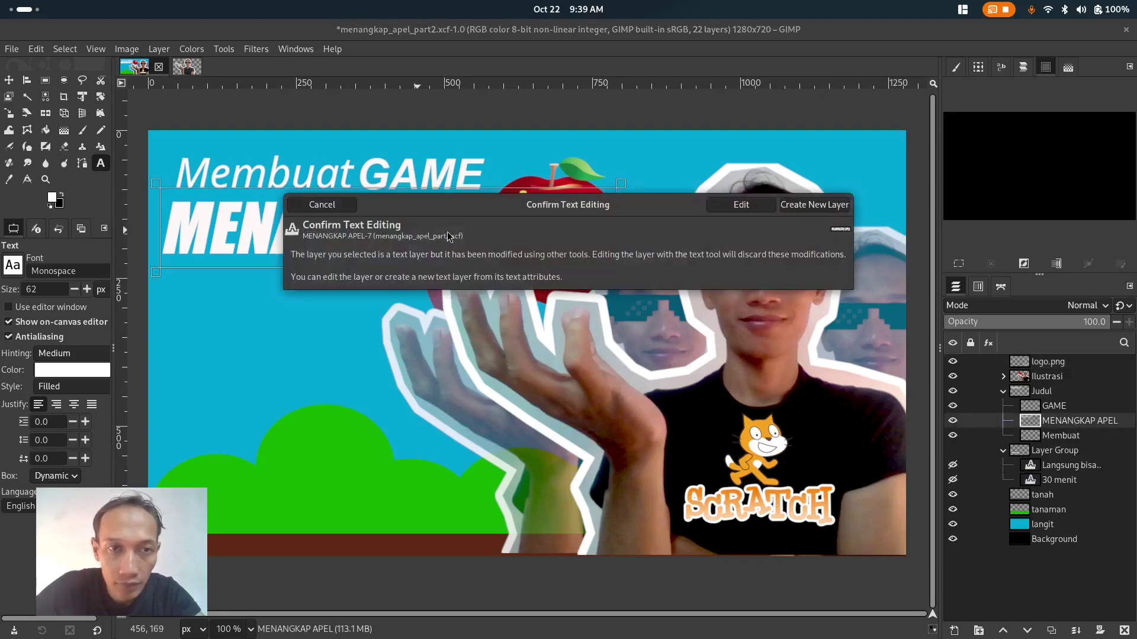
pyautogui.click(741, 209)
# Step: Try to break the MENANGKAP APEL title so that APEL sits on a second line
pyautogui.click(408, 221)
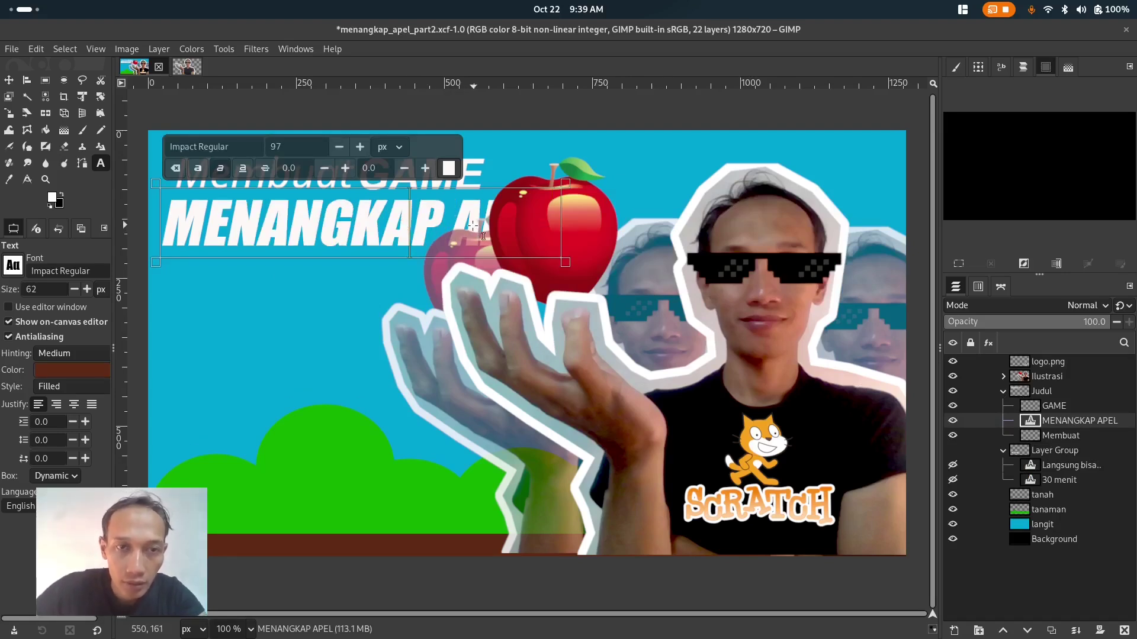
pyautogui.press('Right')
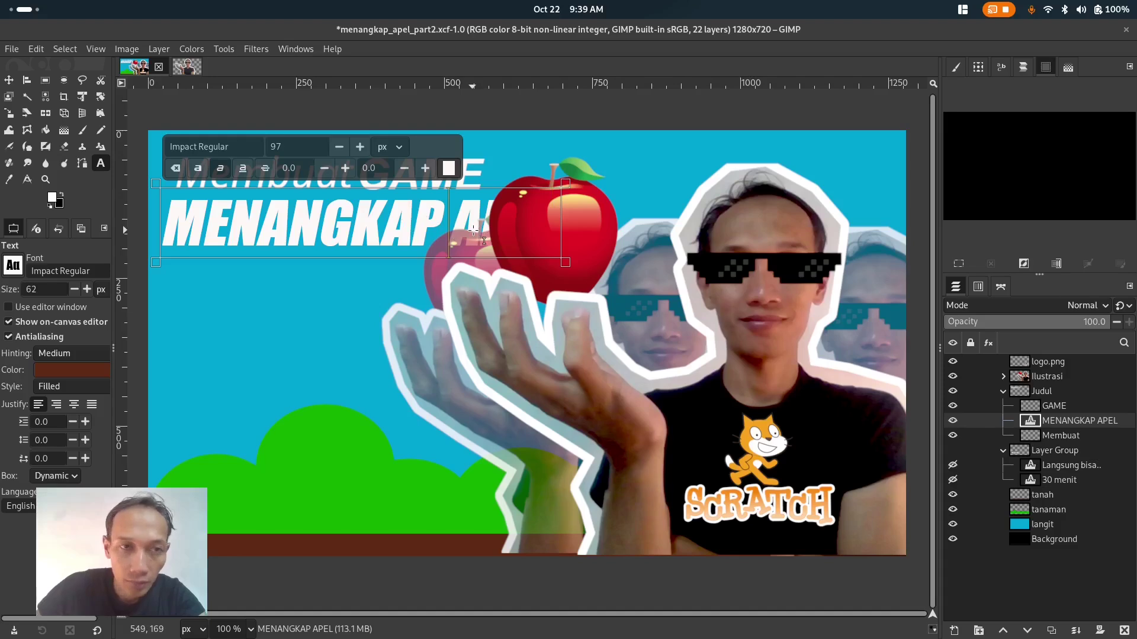
pyautogui.press('Return')
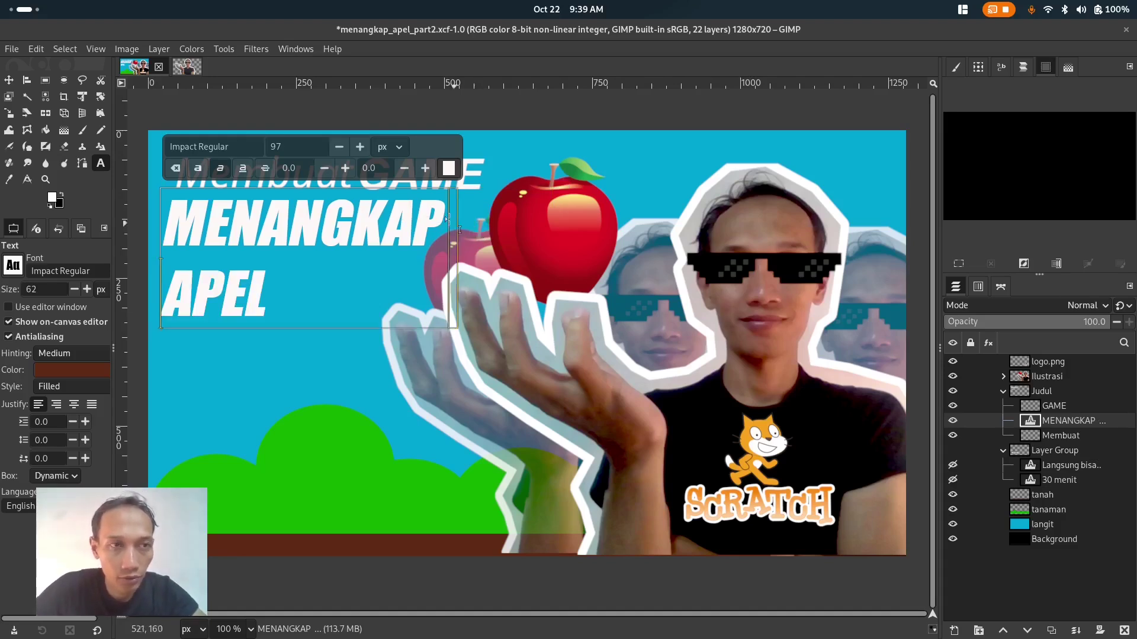
pyautogui.press('Escape')
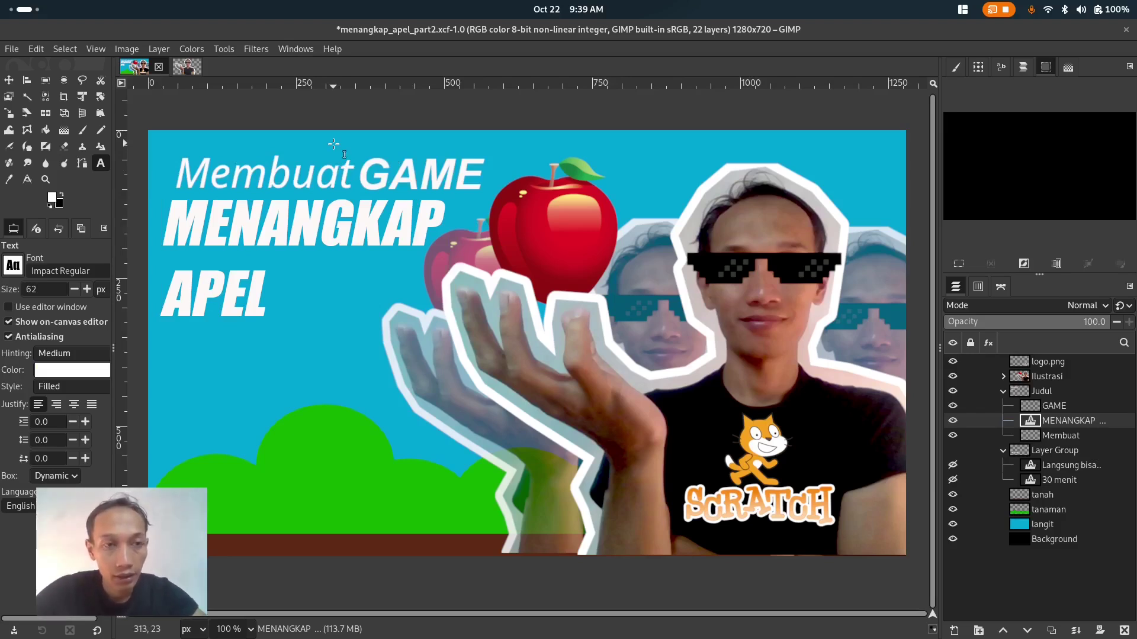
pyautogui.hotkey('ctrl', 'z')
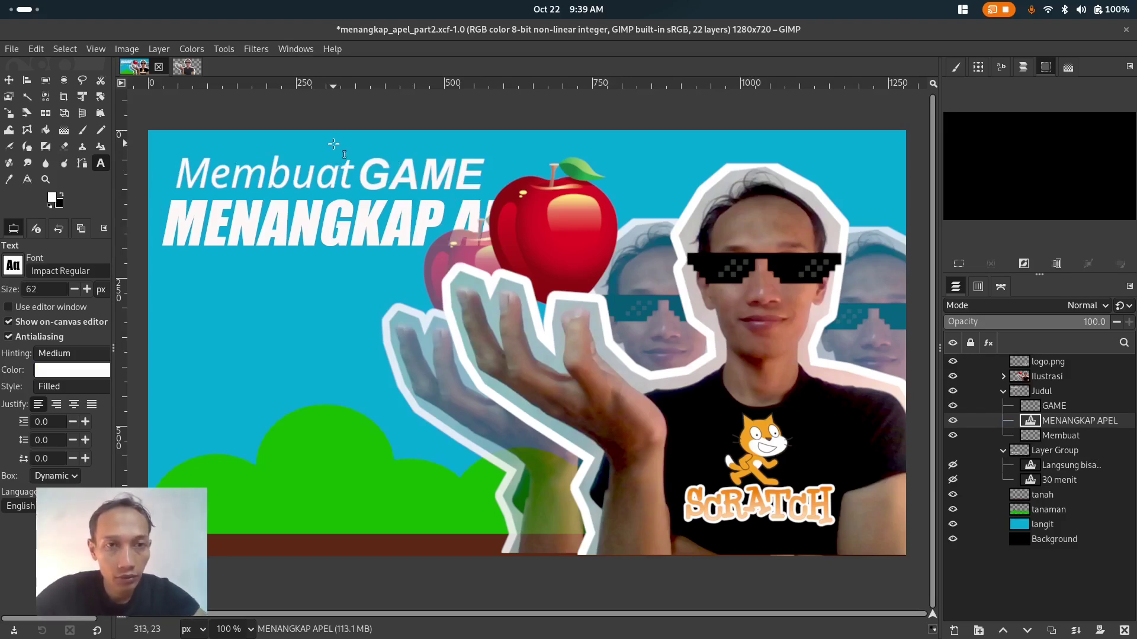
# Step: Raise the Judul group to the top of the layer stack and add the text PART 2 below the title
pyautogui.click(1002, 392)
pyautogui.moveTo(1091, 397); pyautogui.dragTo(1079, 363)
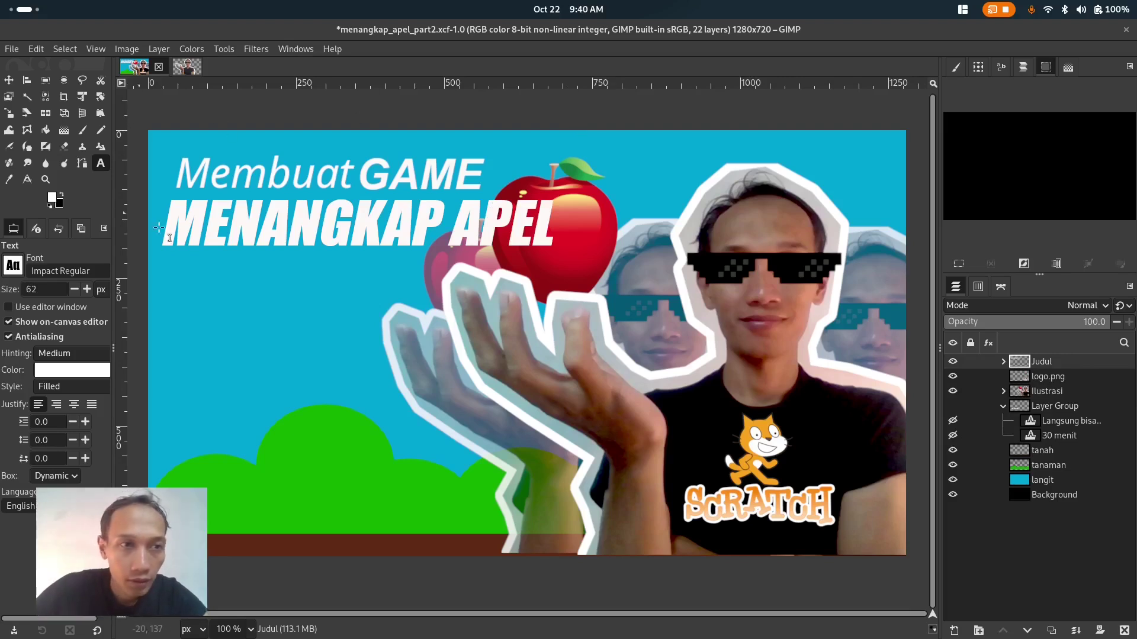
pyautogui.click(183, 314)
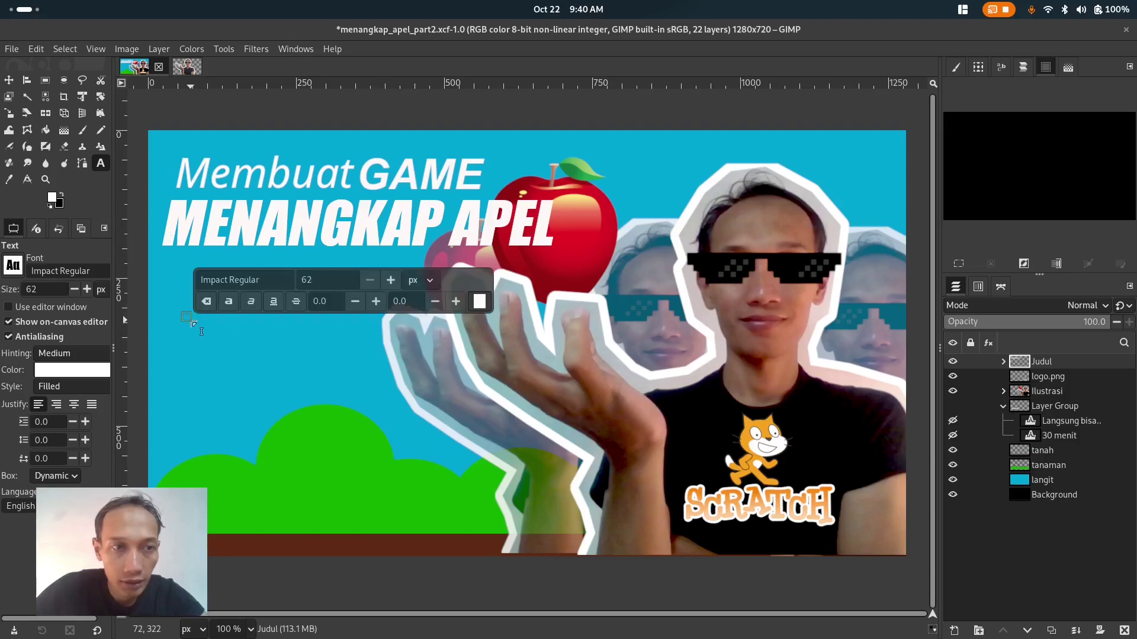
pyautogui.write('PA')
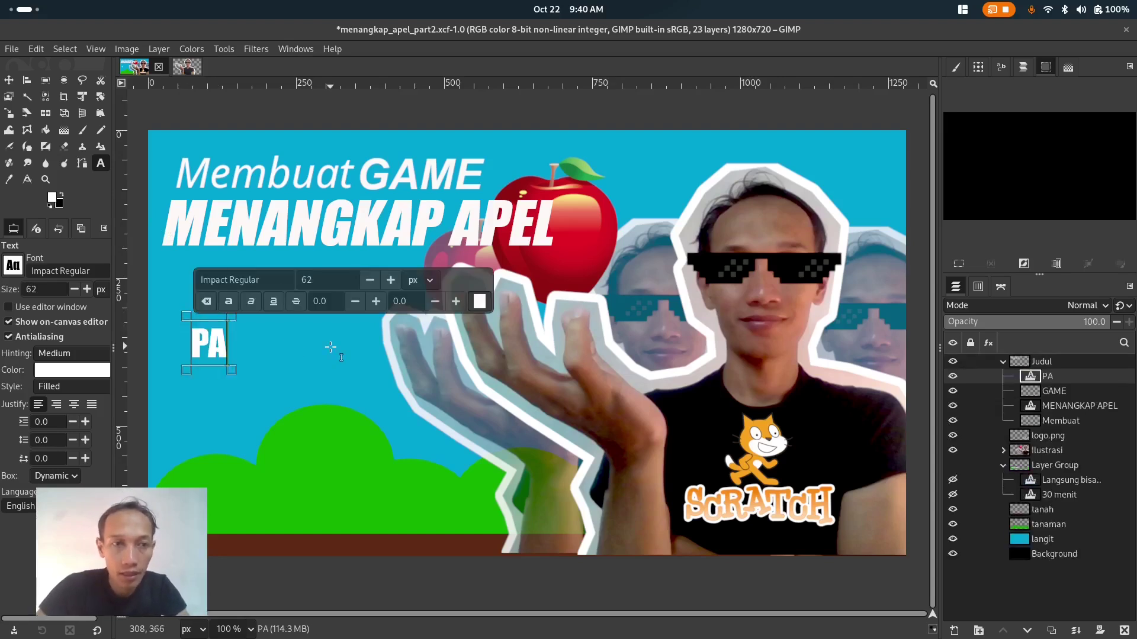
pyautogui.write('RT.')
pyautogui.press('BackSpace')
pyautogui.write('2')
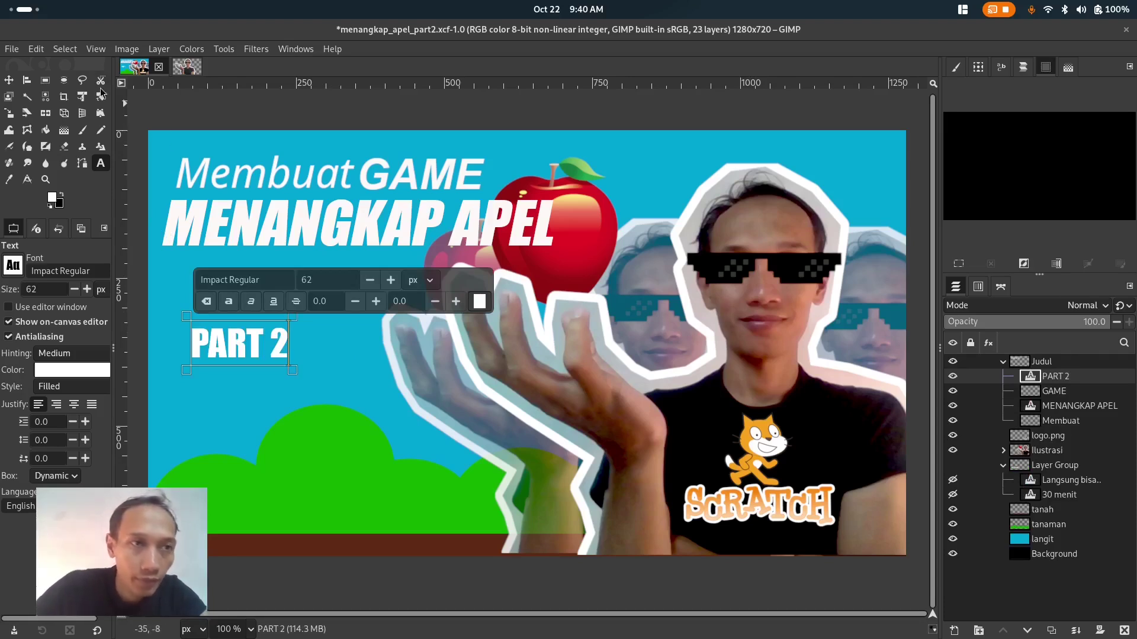
# Step: Set the PART 2 text size to 110 px, shift it about 34 px left and 14 px up, and collapse the Judul group
pyautogui.click(9, 80)
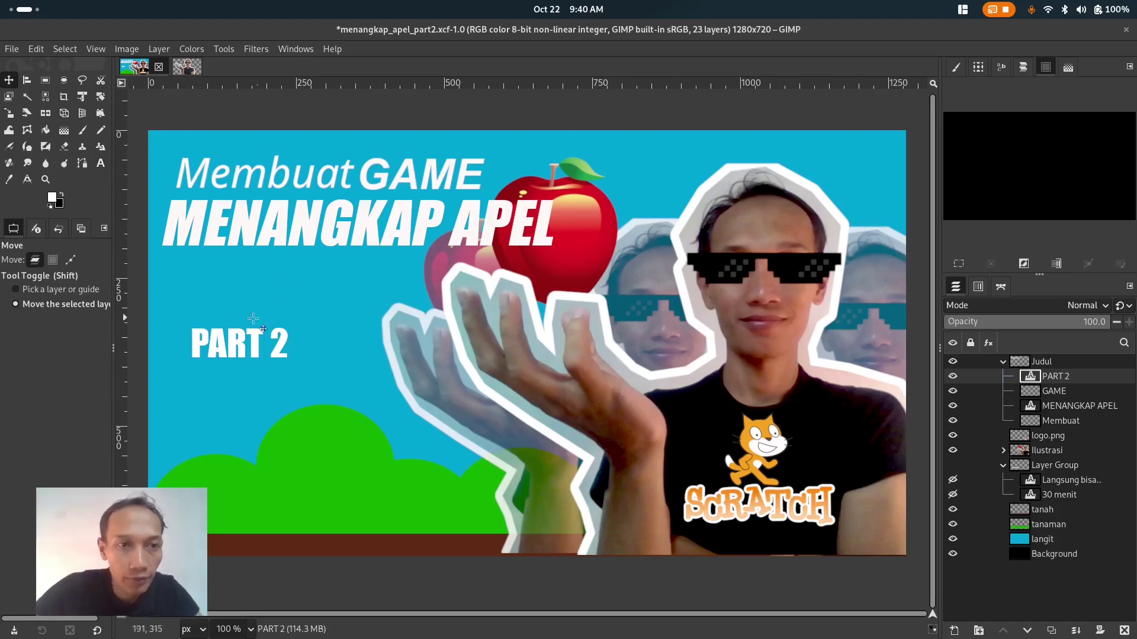
pyautogui.click(102, 166)
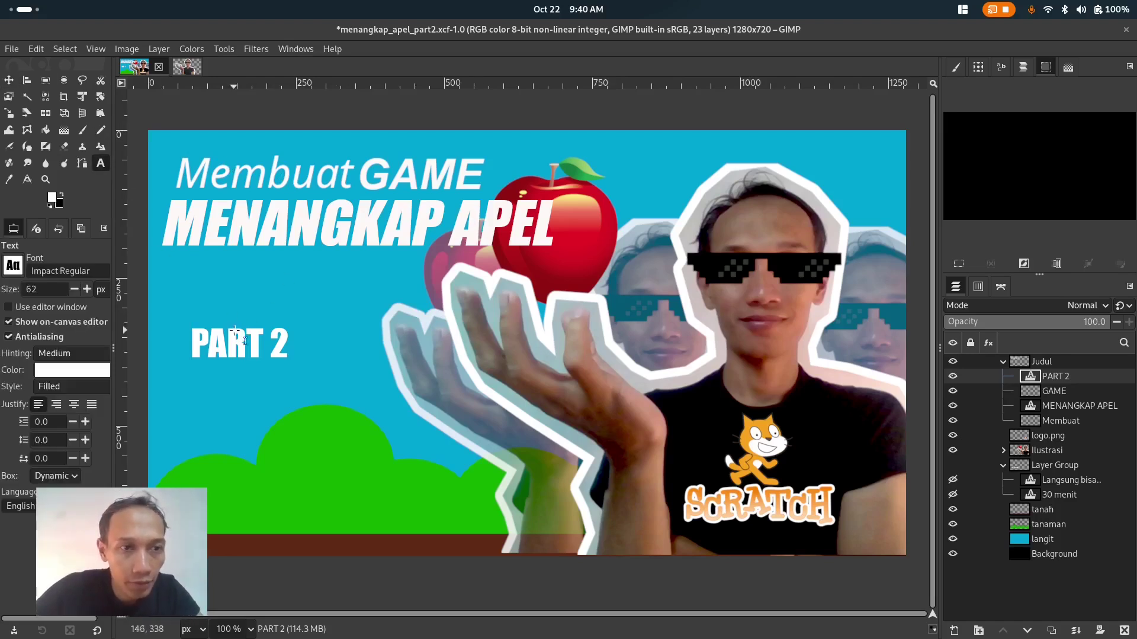
pyautogui.click(235, 350)
pyautogui.doubleClick(279, 347)
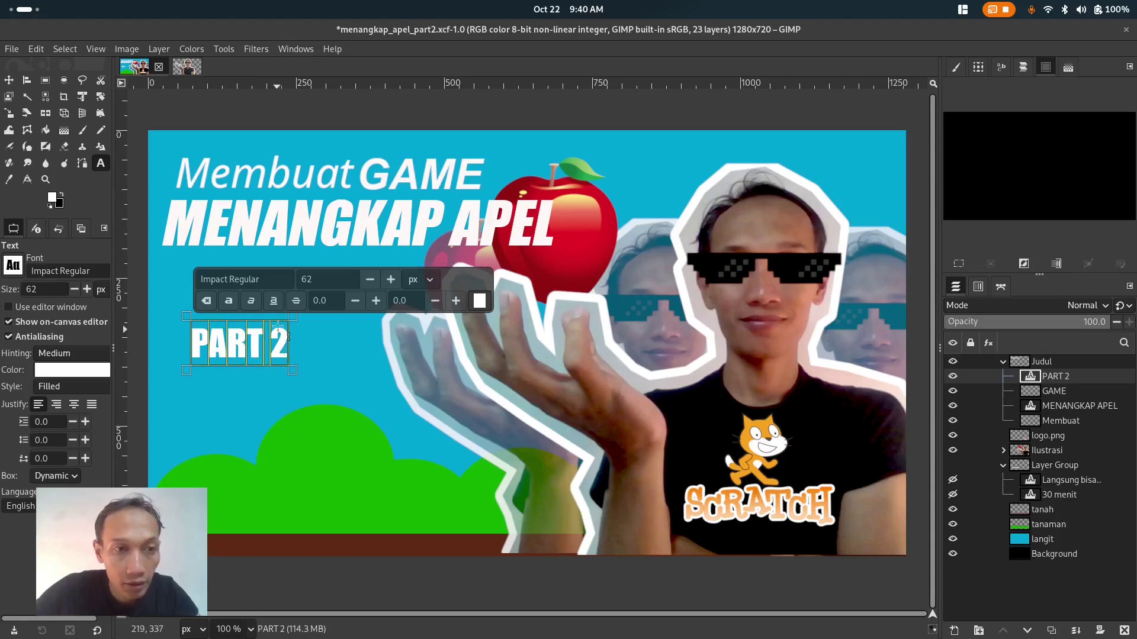
pyautogui.click(391, 280)
pyautogui.click(390, 280)
pyautogui.click(390, 285)
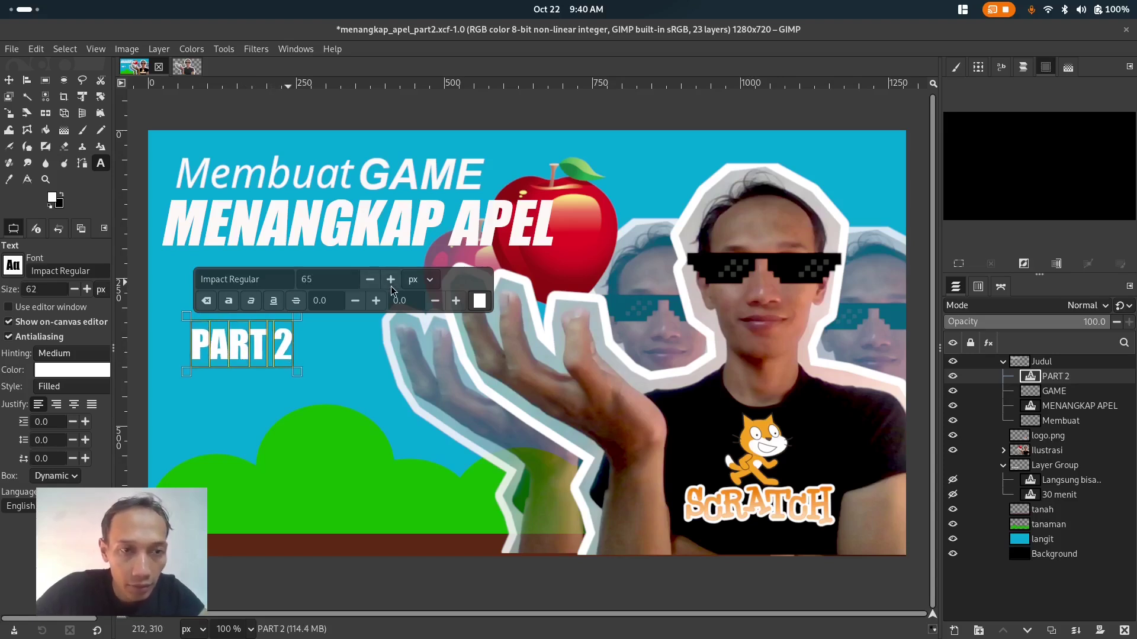
pyautogui.click(391, 280)
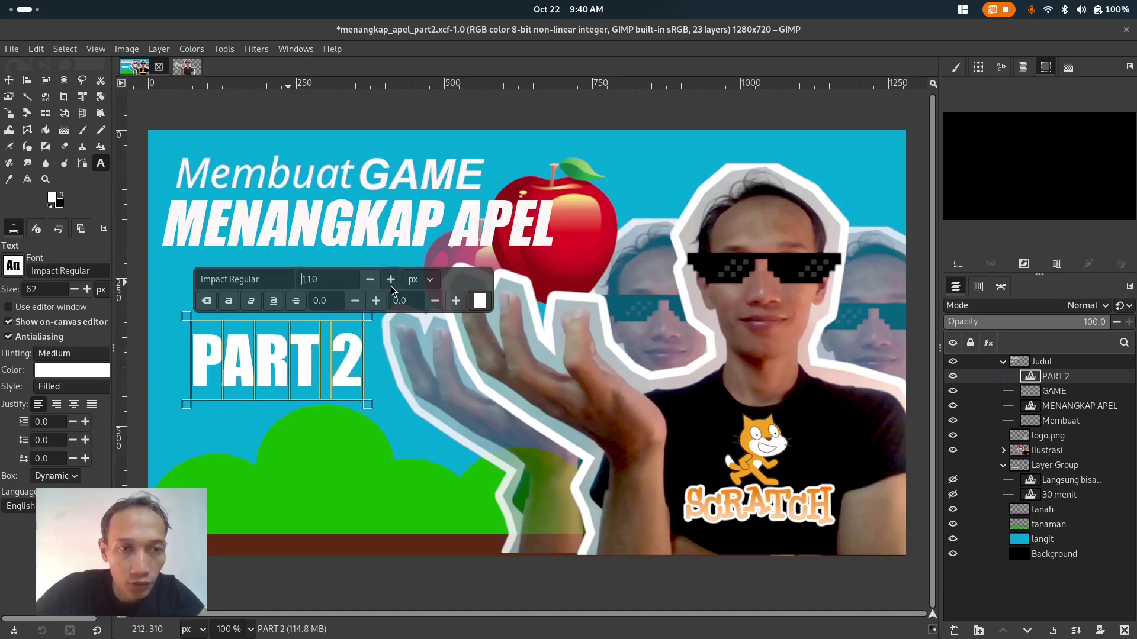
pyautogui.click(9, 80)
pyautogui.moveTo(266, 343); pyautogui.dragTo(247, 335)
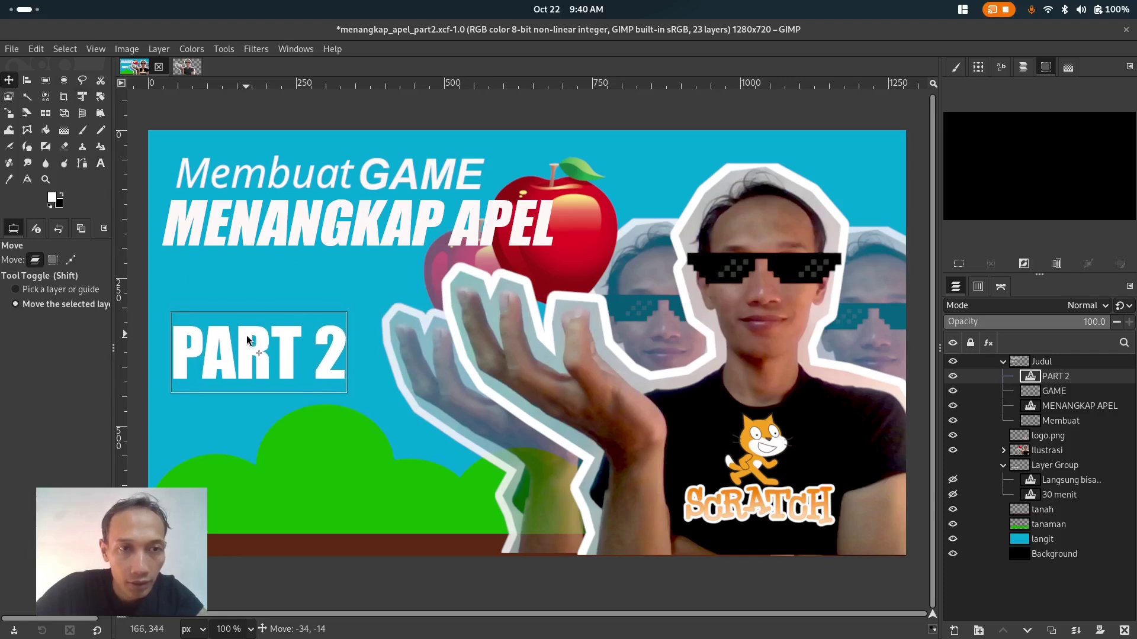
pyautogui.click(1004, 364)
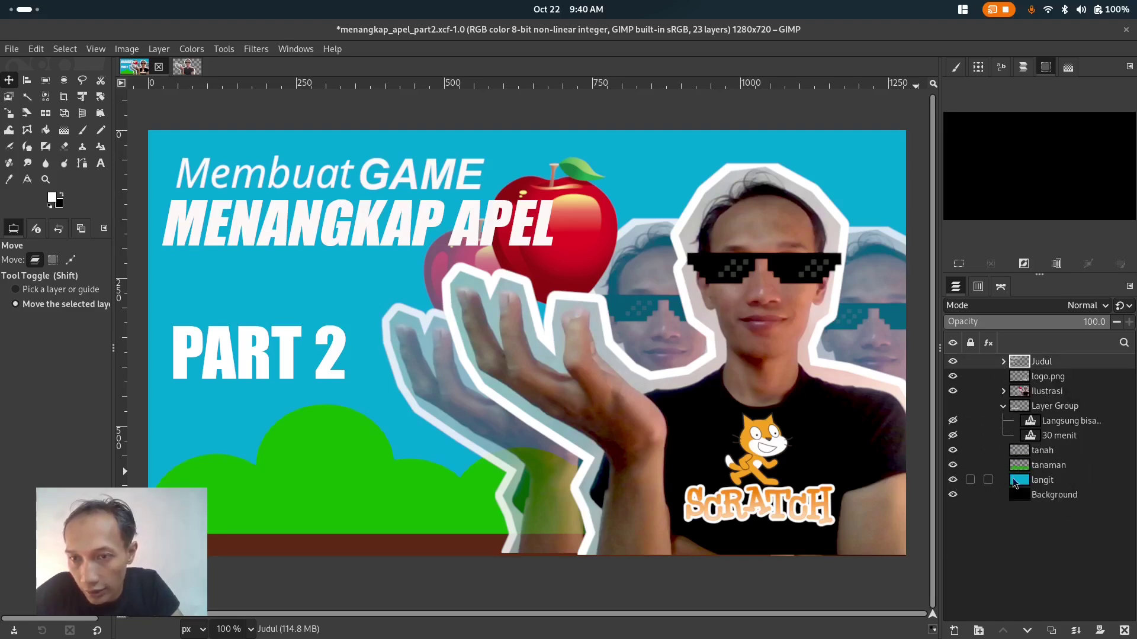
# Step: Check what the Layer Group contains and delete it together with its 30 menit and Langsung bisa.. texts
pyautogui.click(952, 407)
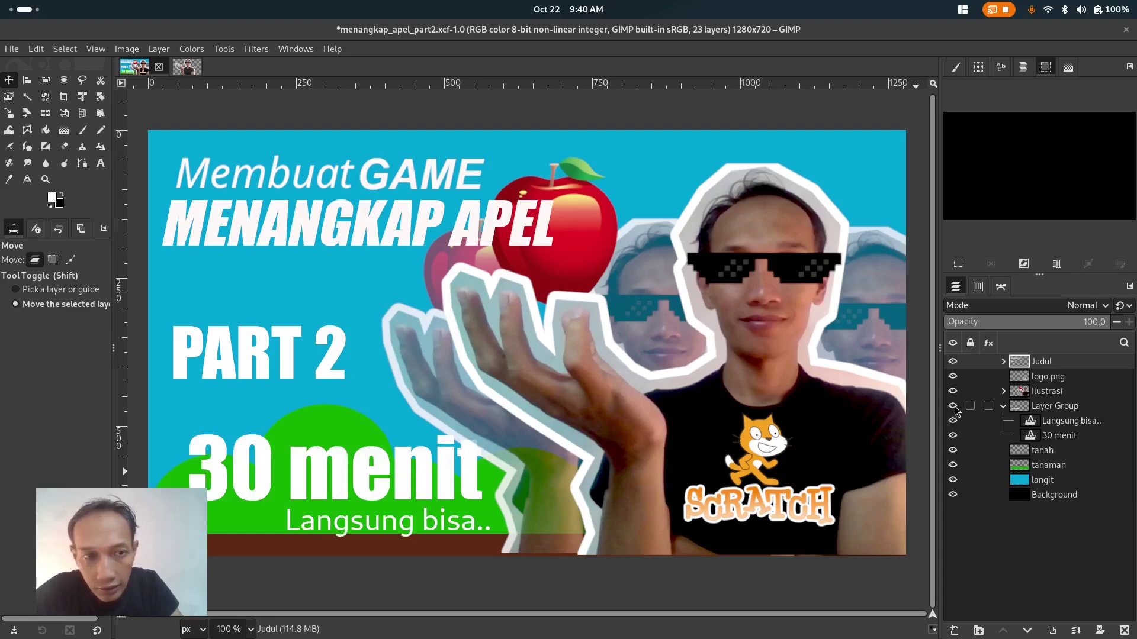
pyautogui.click(953, 406)
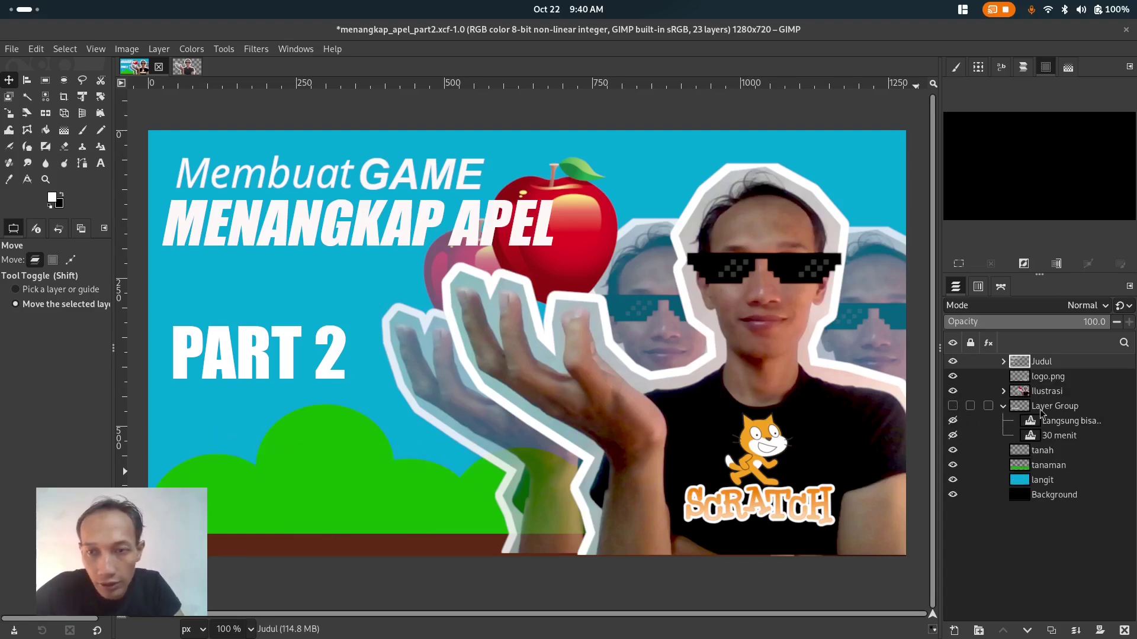
pyautogui.click(1061, 413)
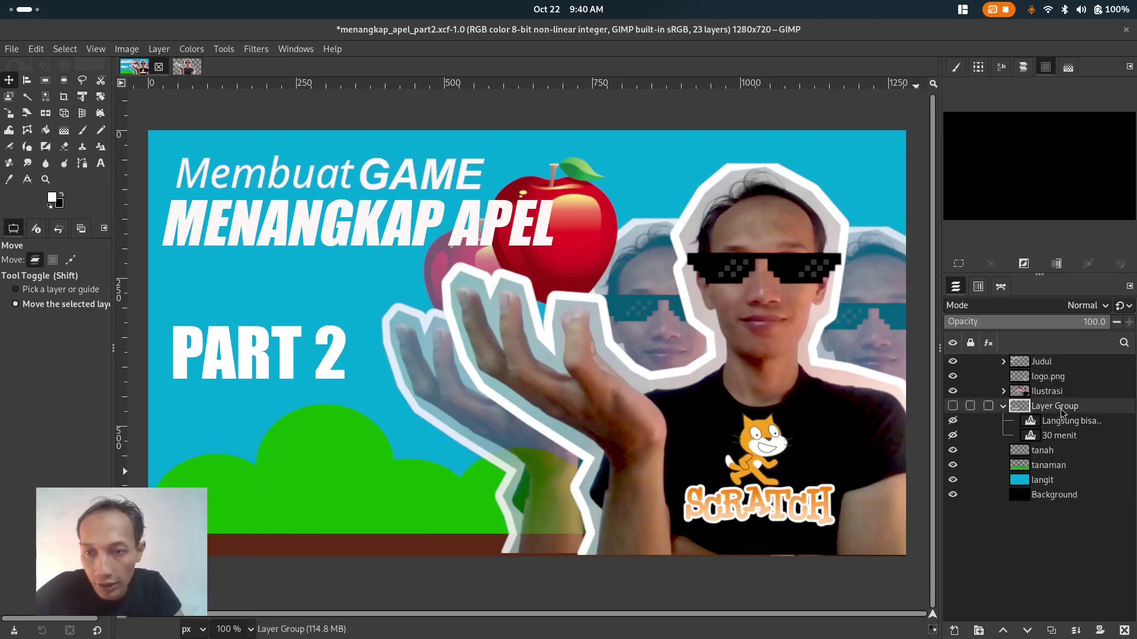
pyautogui.click(1125, 631)
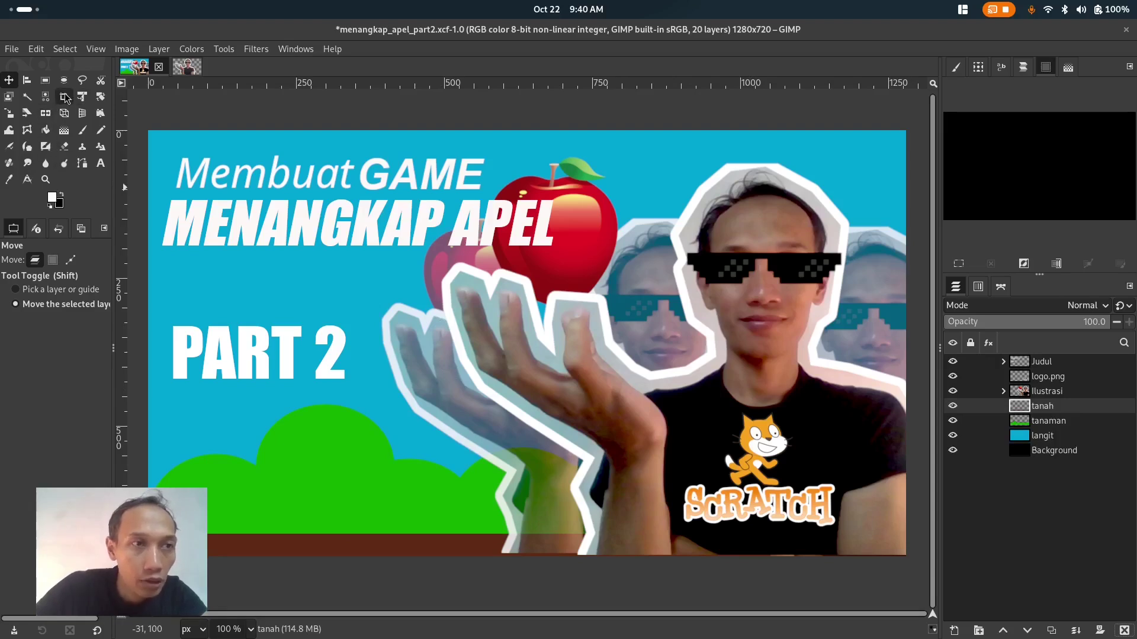
# Step: Add a white two-line text reading Menambahkan and Nyawa... over the green hills below PART 2
pyautogui.click(101, 164)
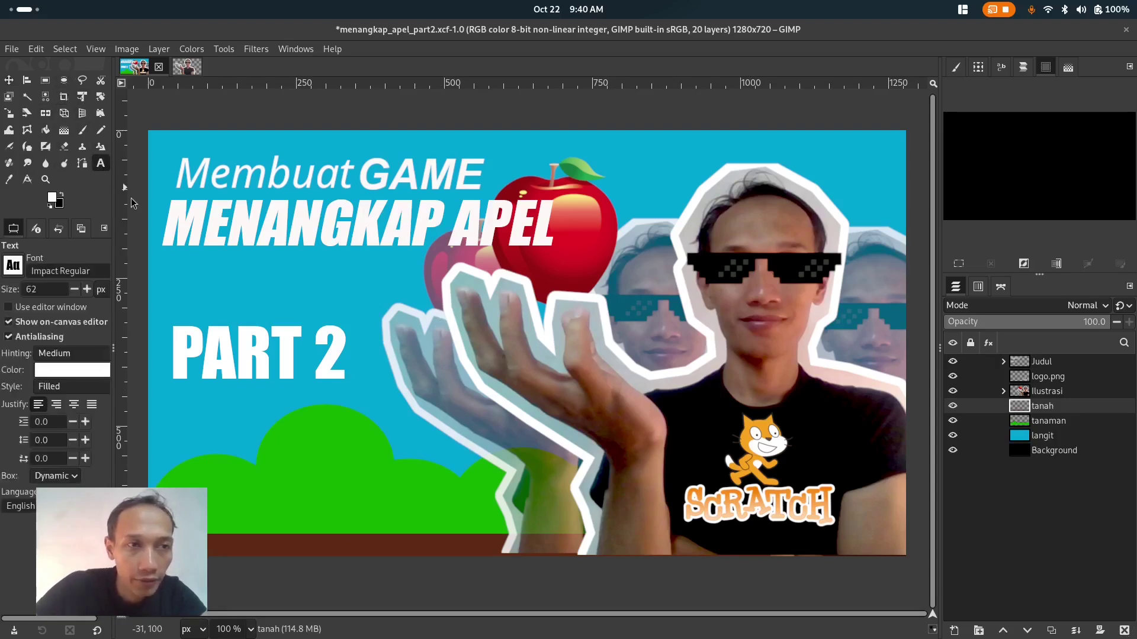
pyautogui.click(187, 454)
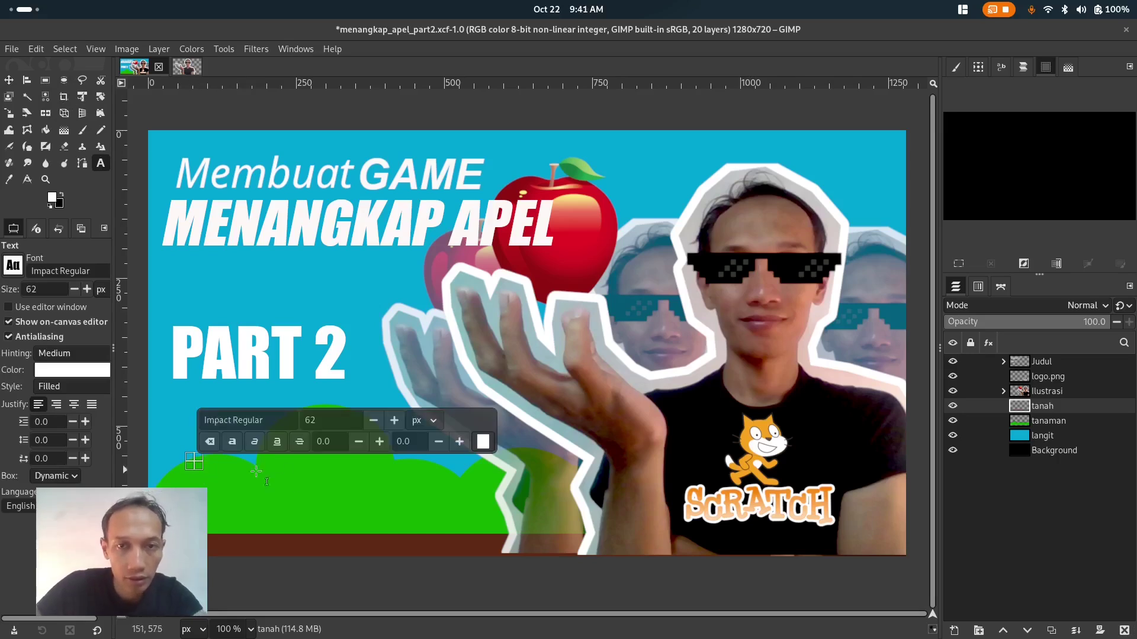
pyautogui.write('Menam')
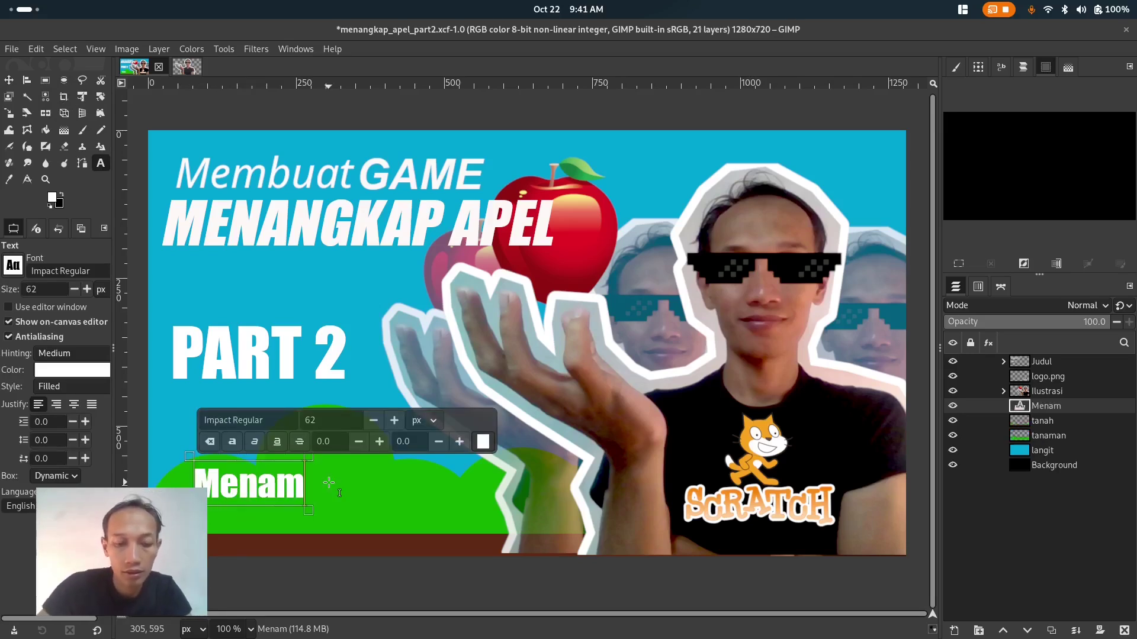
pyautogui.write('bahkan')
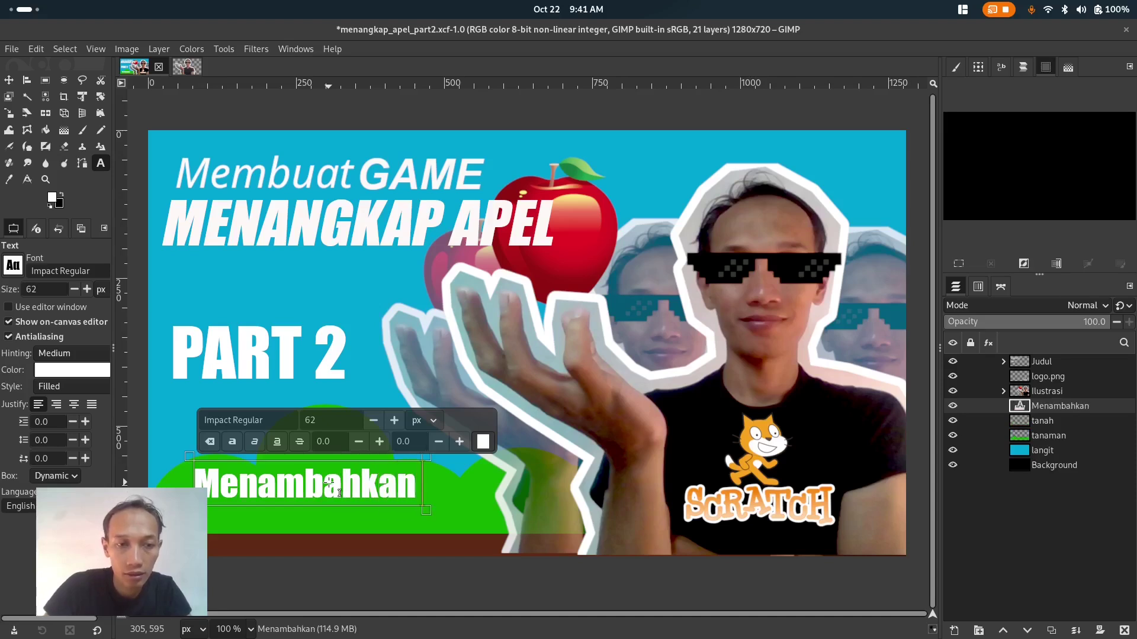
pyautogui.press('Return')
pyautogui.write('Nyawa')
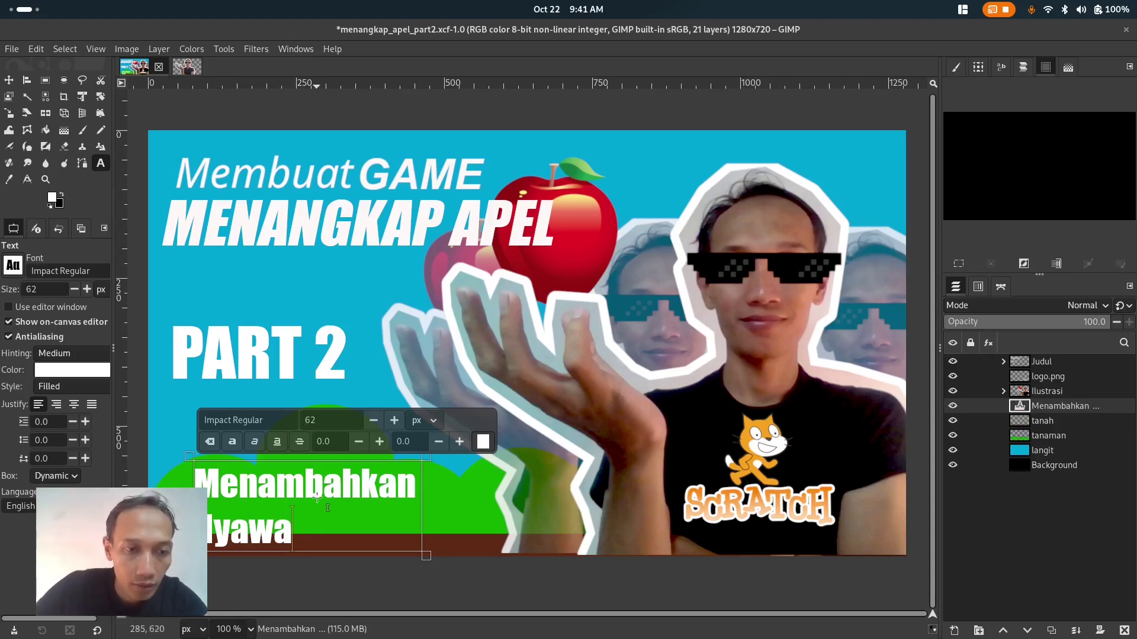
pyautogui.write('...')
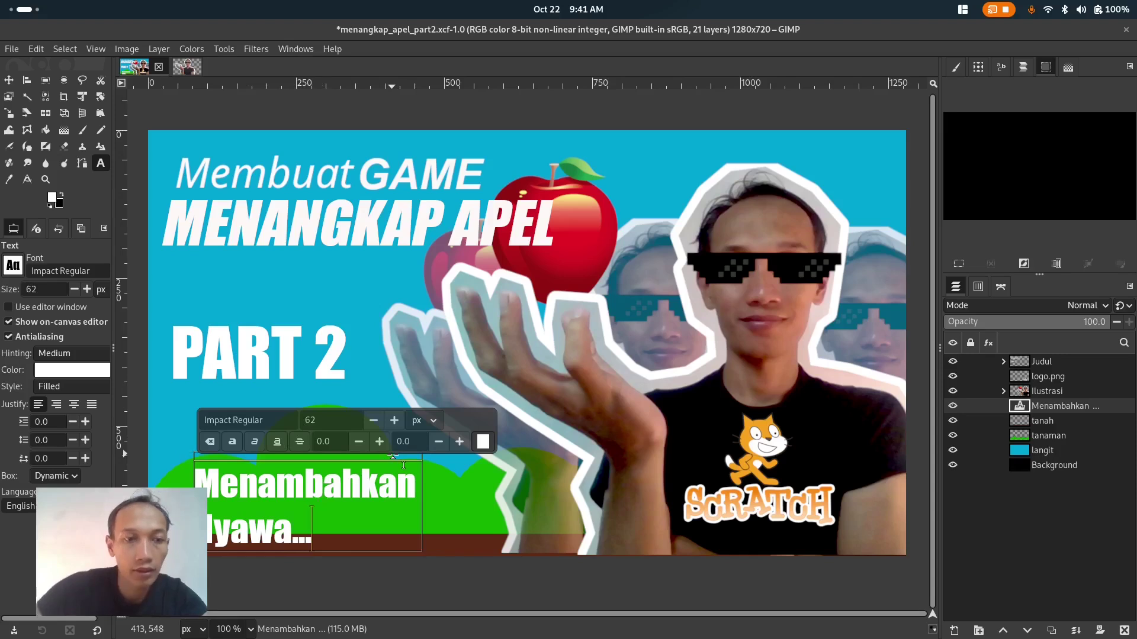
# Step: Change the font of the whole Menambahkan Nyawa... text to Comic Sans MS Bold
pyautogui.tripleClick(258, 482)
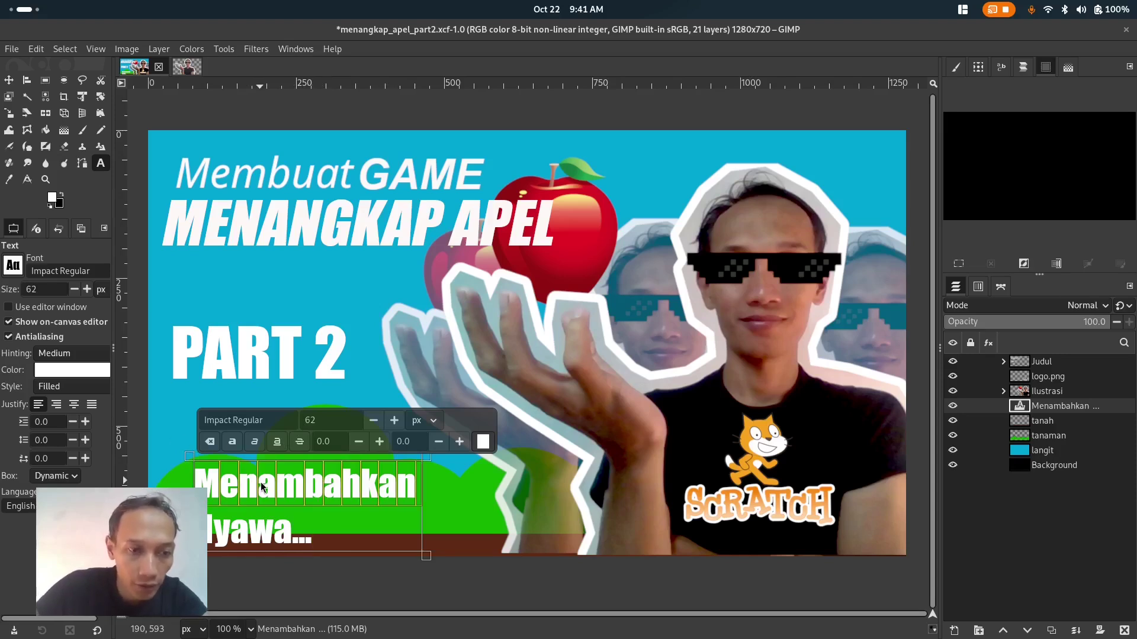
pyautogui.hotkey('ctrl', 'a')
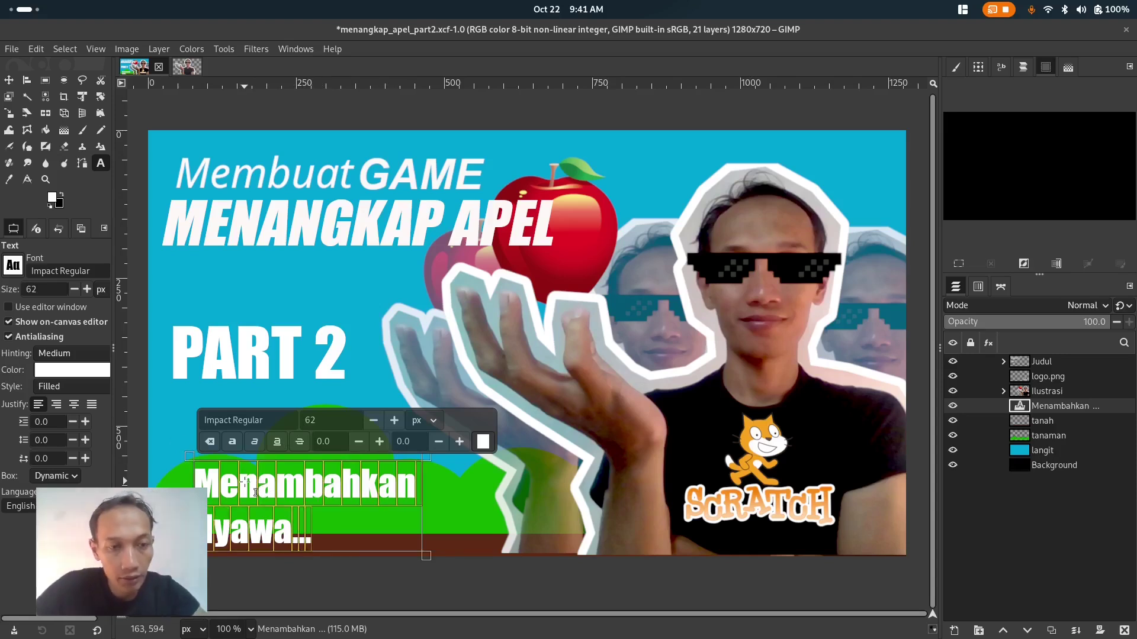
pyautogui.click(28, 275)
pyautogui.scroll(-5, 93, 354)
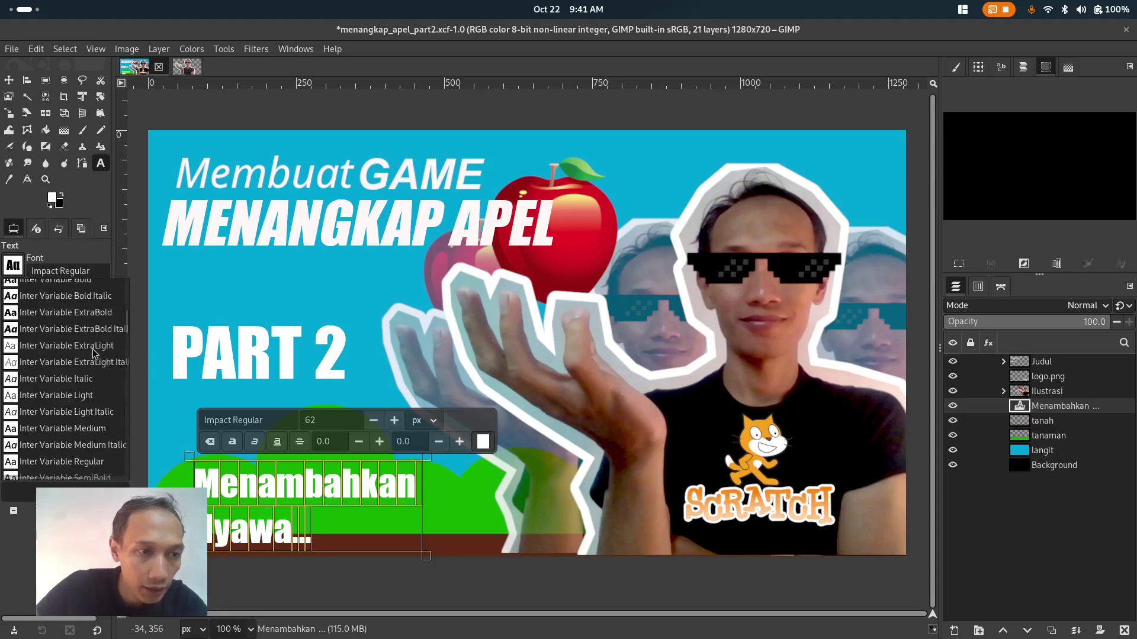
pyautogui.scroll(3, 93, 354)
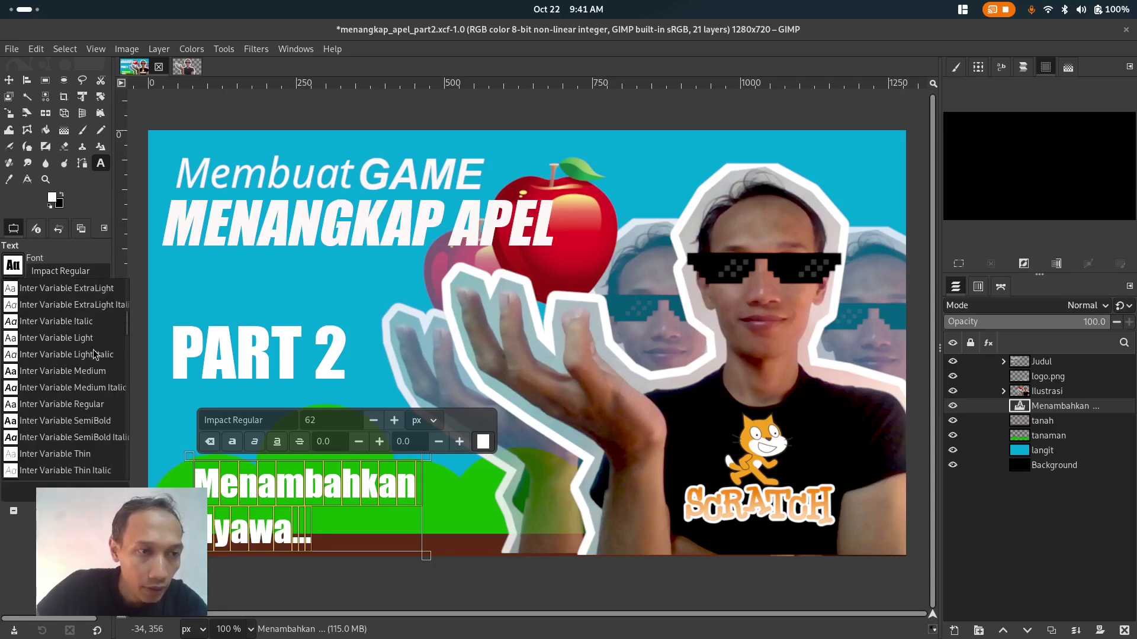
pyautogui.scroll(10, 93, 352)
pyautogui.scroll(5, 90, 351)
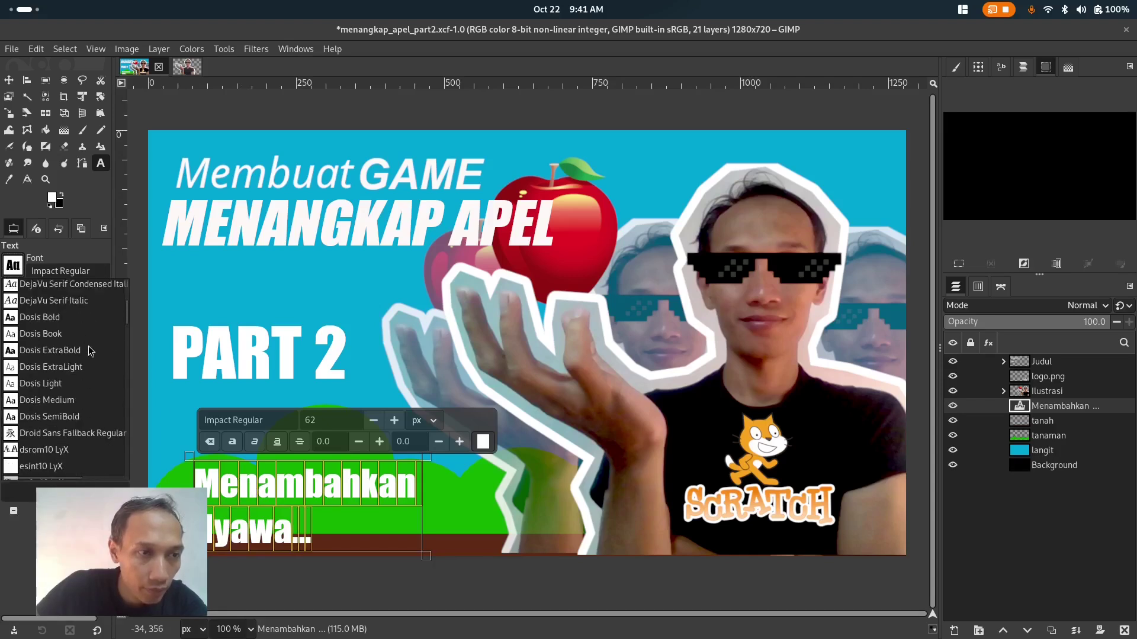
pyautogui.scroll(-5, 91, 351)
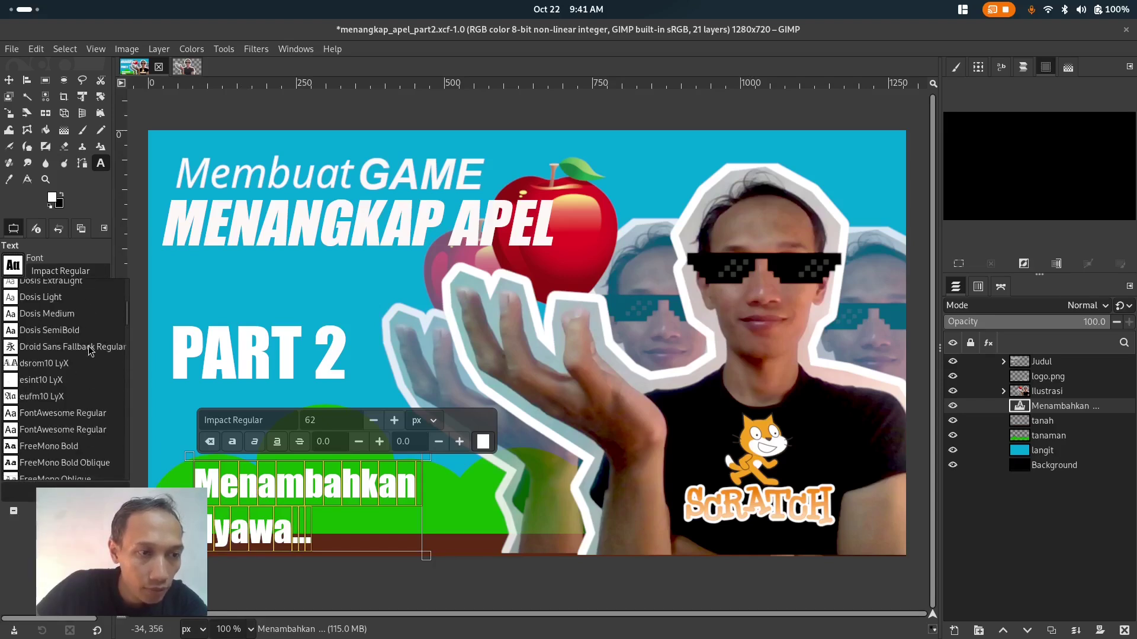
pyautogui.scroll(15, 90, 351)
pyautogui.scroll(10, 90, 351)
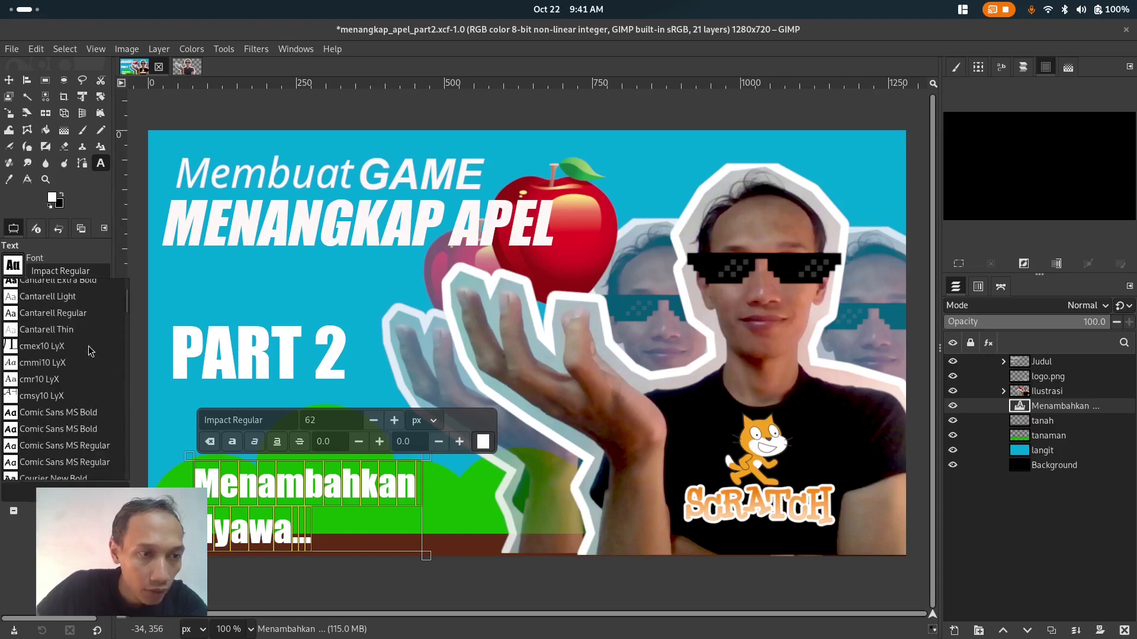
pyautogui.click(67, 417)
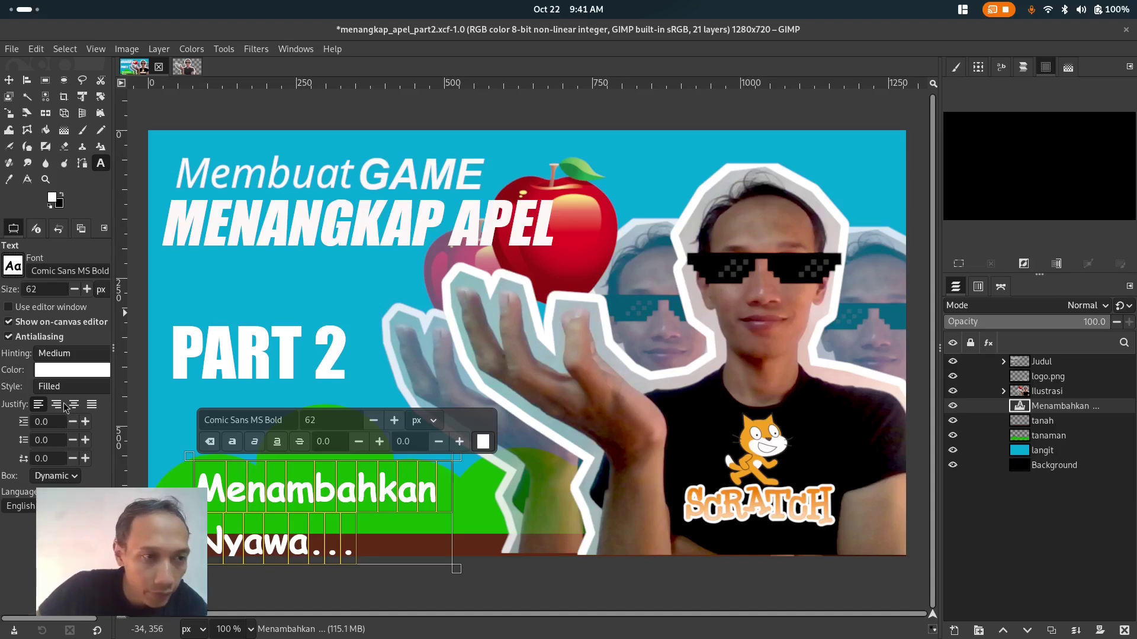
# Step: Tighten the line spacing of the Menambahkan Nyawa... text to -32
pyautogui.click(75, 444)
pyautogui.click(75, 444)
pyautogui.click(76, 445)
pyautogui.click(76, 445)
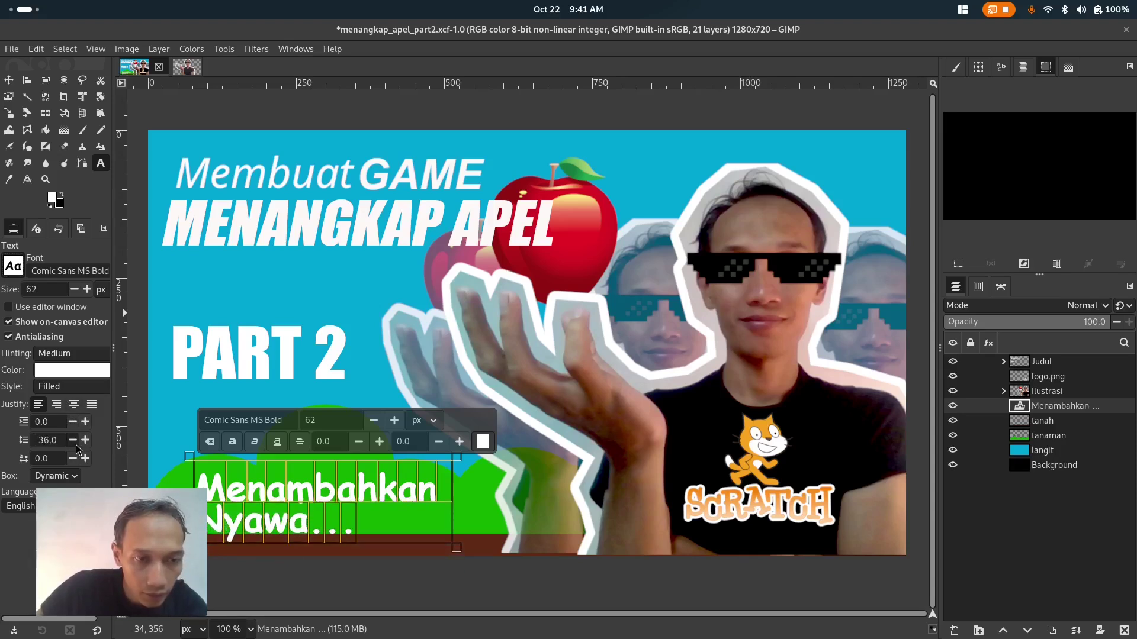
pyautogui.click(84, 444)
pyautogui.click(85, 443)
pyautogui.click(84, 443)
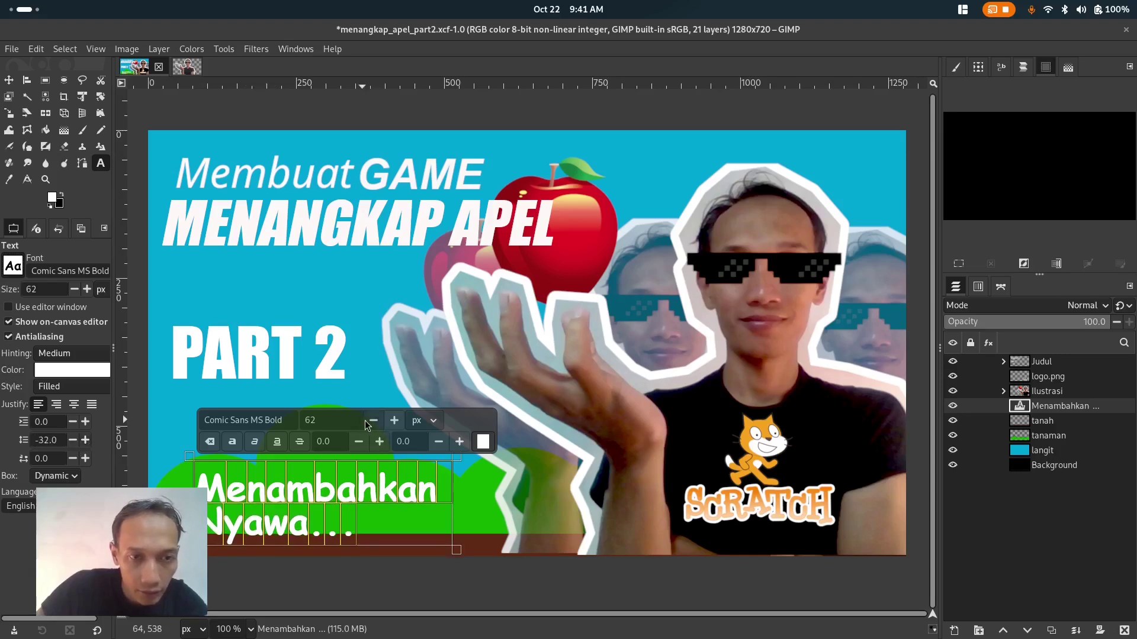
# Step: Enlarge the Menambahkan Nyawa... text to 72 px
pyautogui.doubleClick(400, 423)
pyautogui.doubleClick(400, 422)
pyautogui.doubleClick(401, 423)
pyautogui.doubleClick(401, 423)
pyautogui.click(401, 422)
pyautogui.click(401, 423)
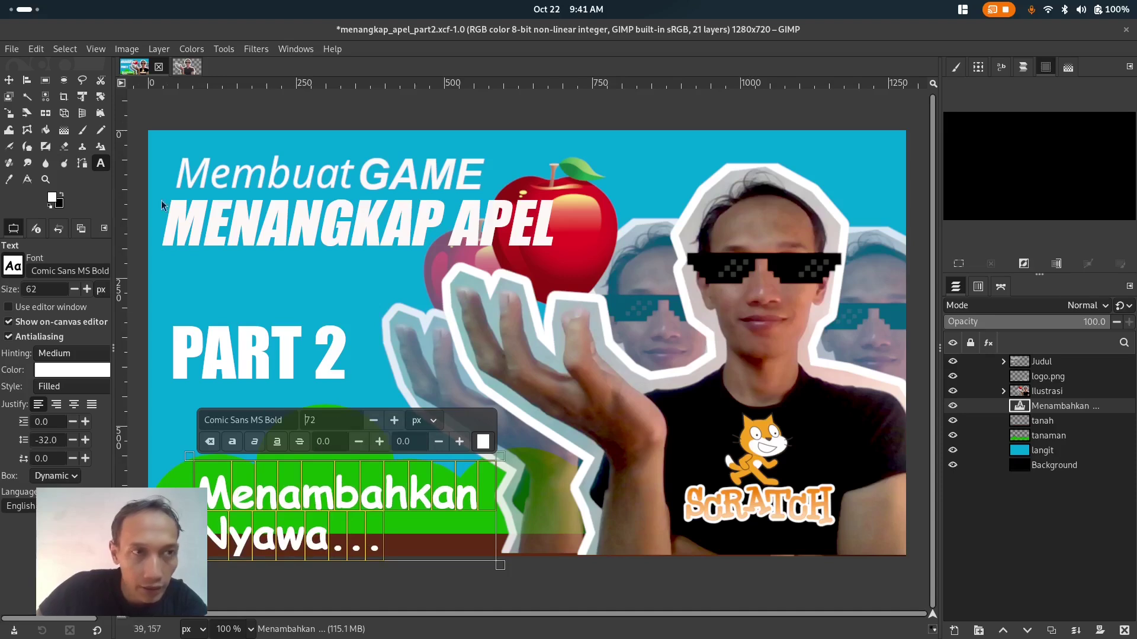
# Step: Move the Menambahkan Nyawa... text up and to the left so it lines up with the left edge of PART 2
pyautogui.click(28, 80)
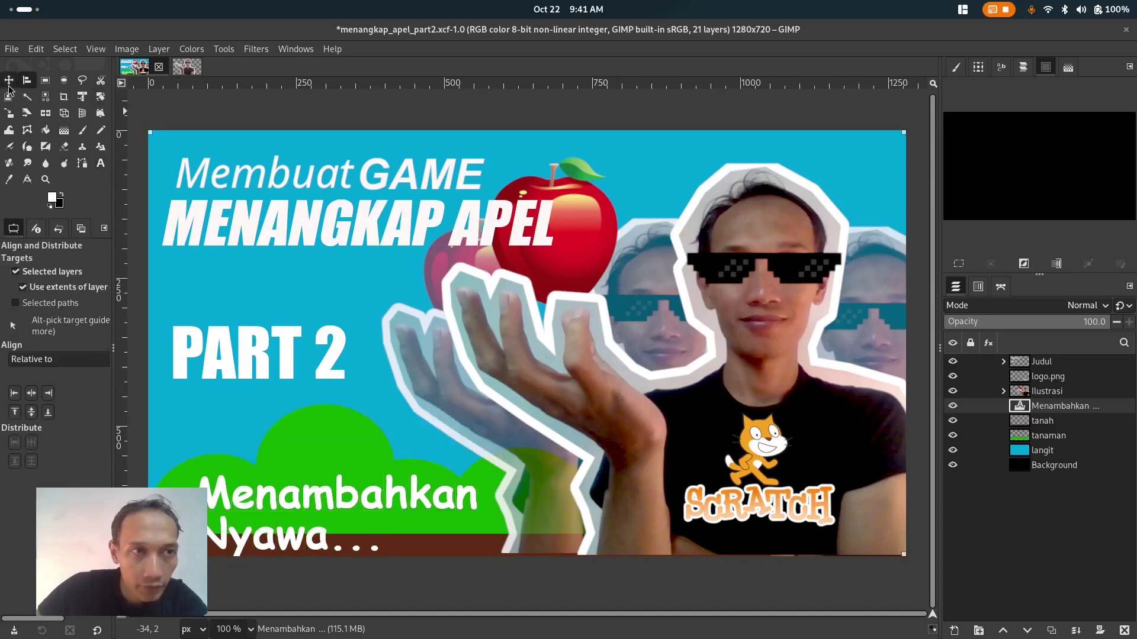
pyautogui.click(9, 80)
pyautogui.moveTo(328, 500); pyautogui.dragTo(304, 463)
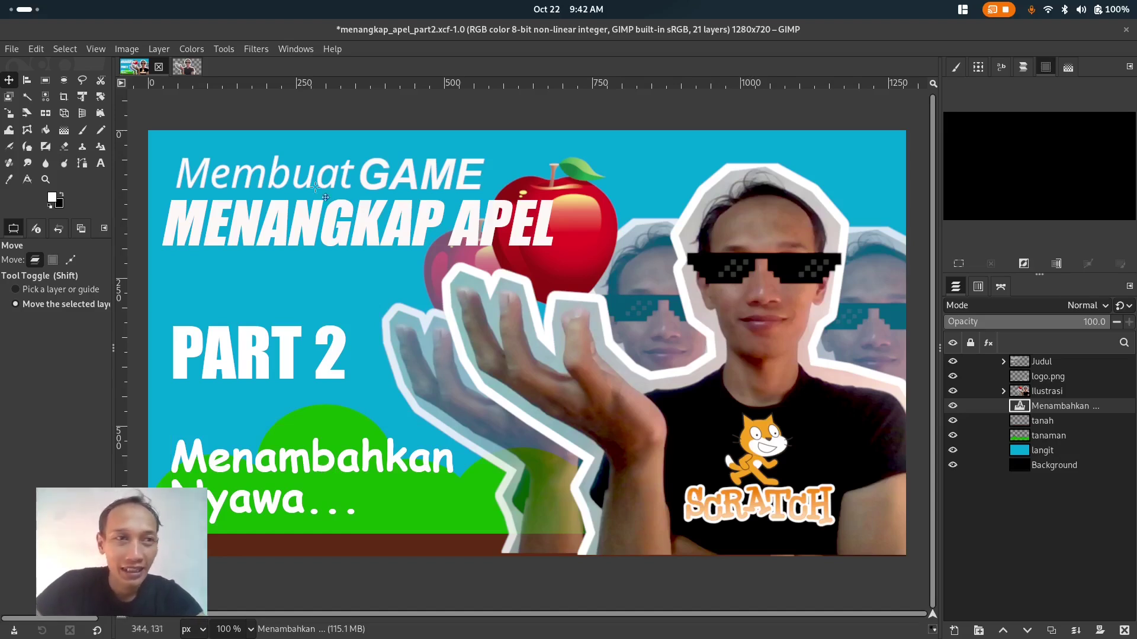
# Step: Save the project and export the thumbnail as menangkap_apel_part2.png in the Thumbnail YT folder with the default PNG settings
pyautogui.click(12, 48)
pyautogui.moveTo(10, 50)
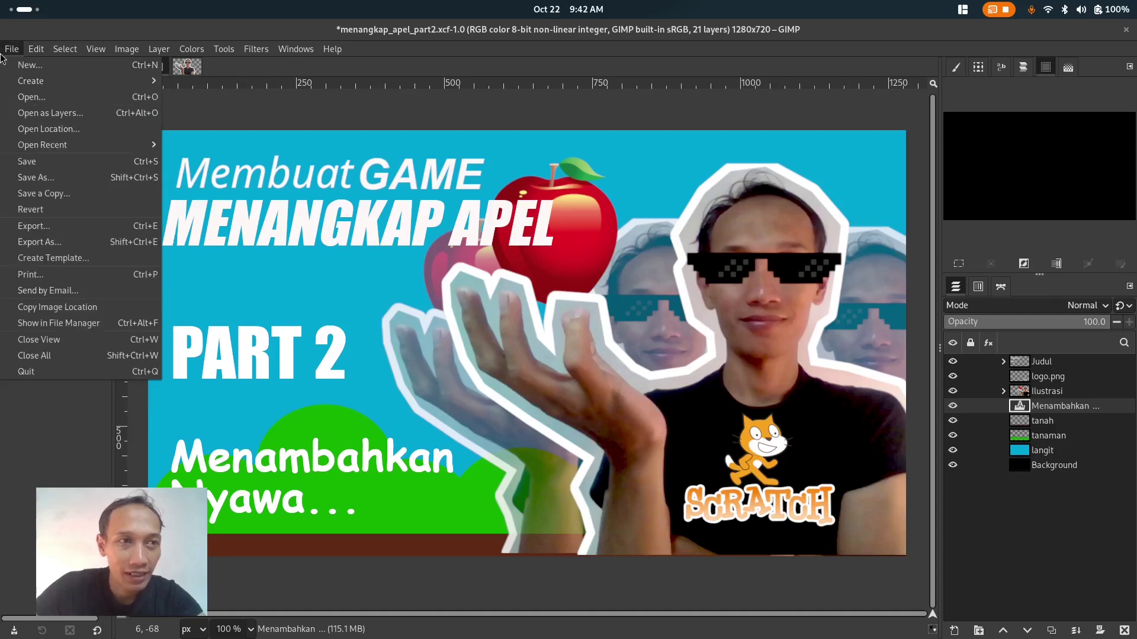
pyautogui.click(32, 164)
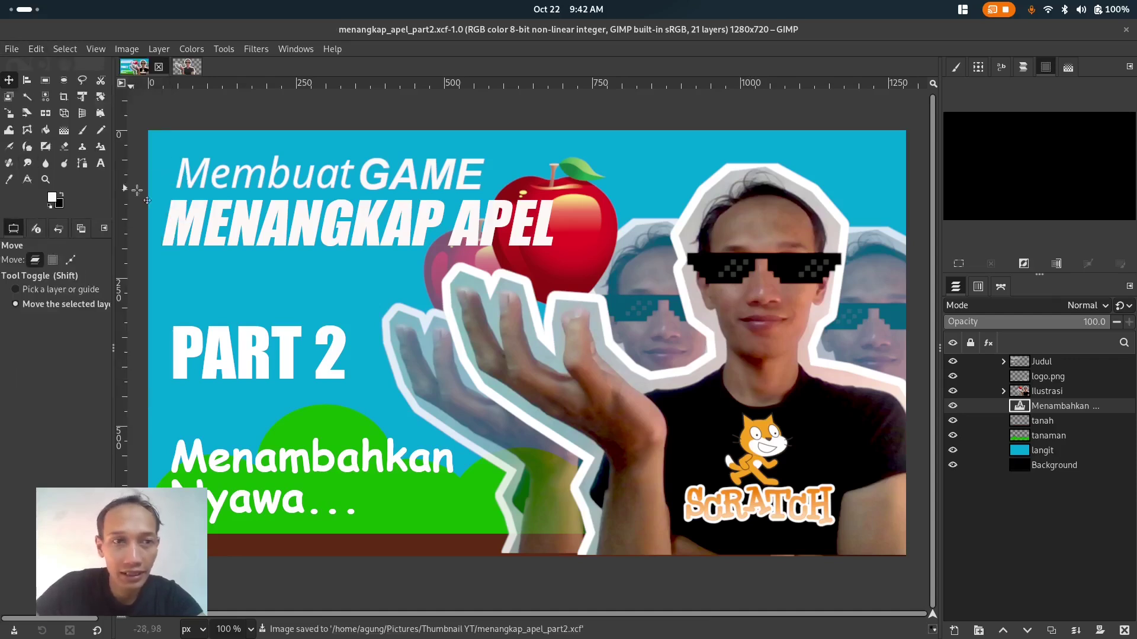
pyautogui.click(11, 49)
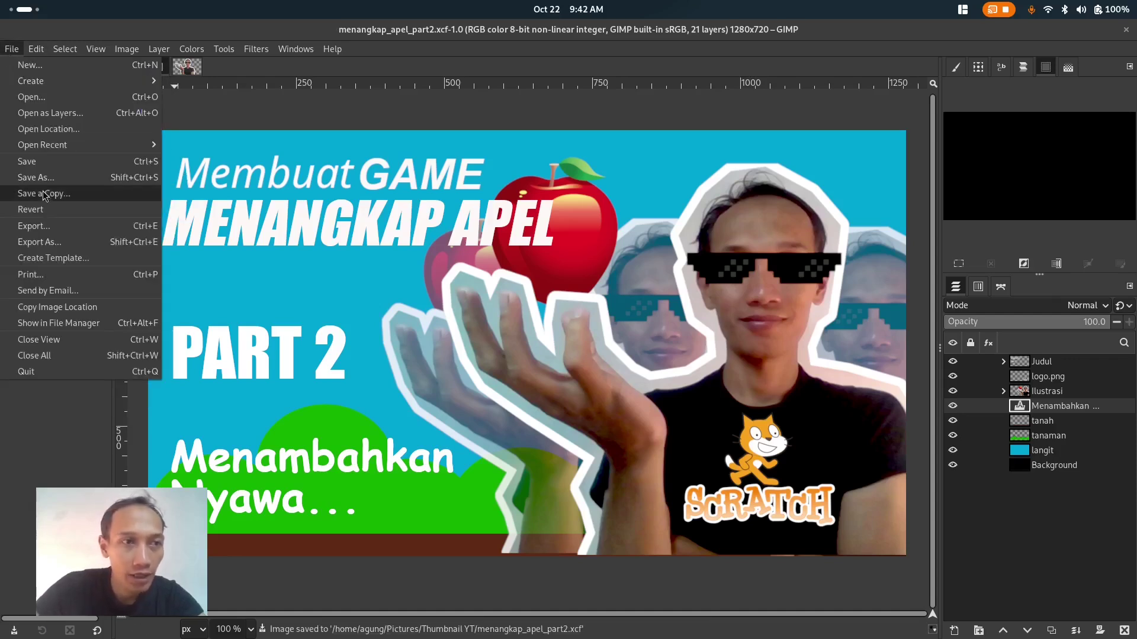
pyautogui.click(61, 243)
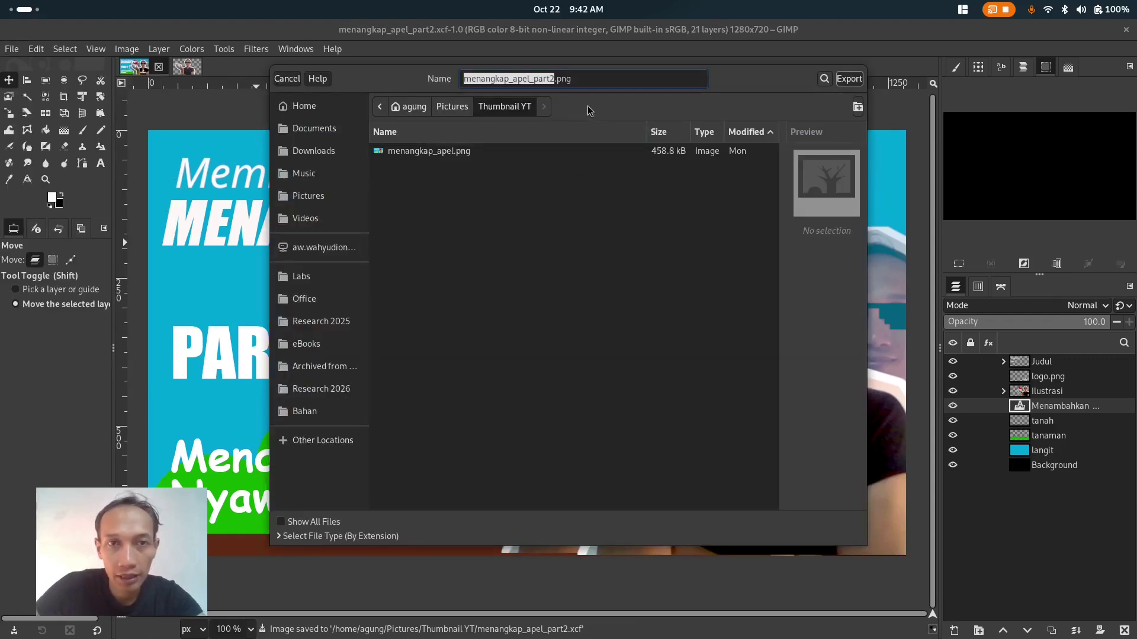
pyautogui.click(849, 79)
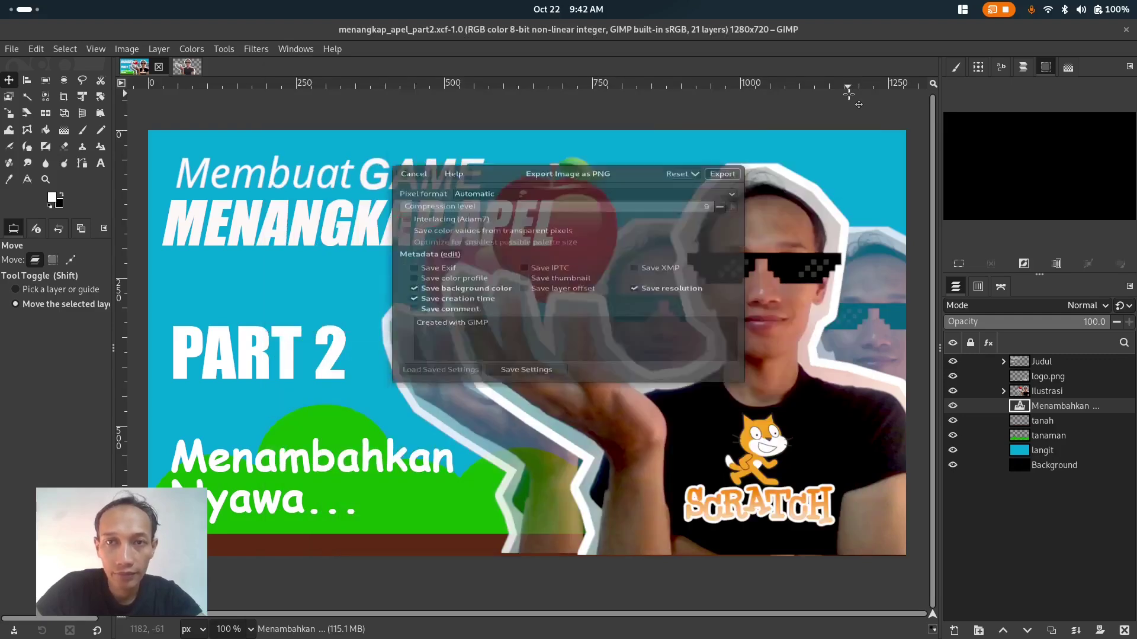
pyautogui.click(722, 141)
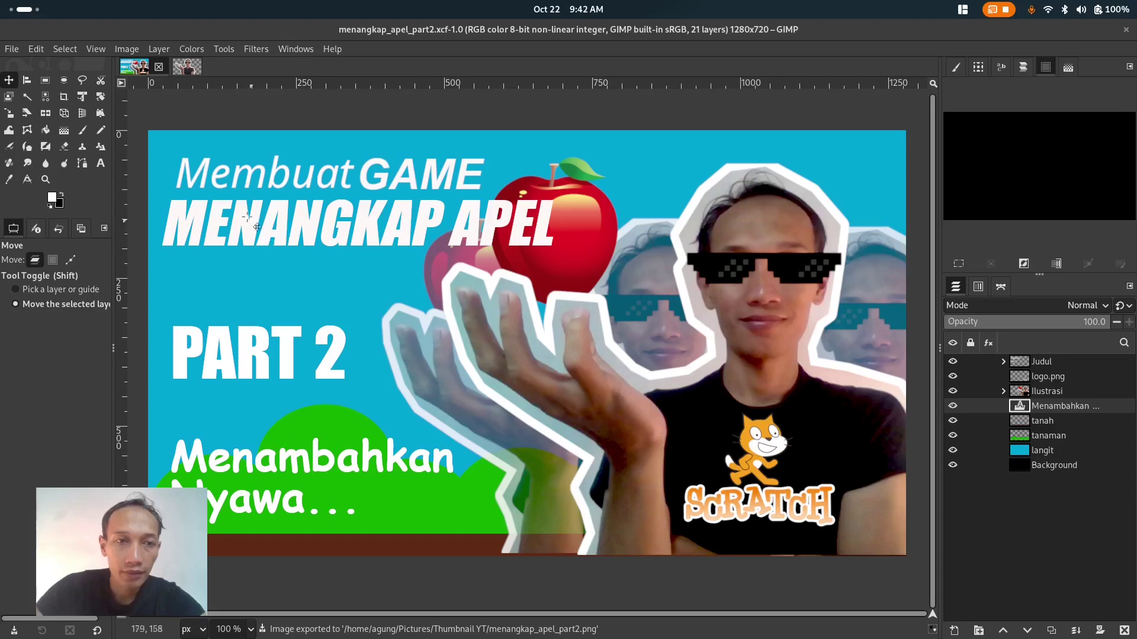
# Step: Switch to Files and open menangkap_apel_part2.png from the Thumbnail YT folder in Pictures to check the exported thumbnail
pyautogui.click(18, 15)
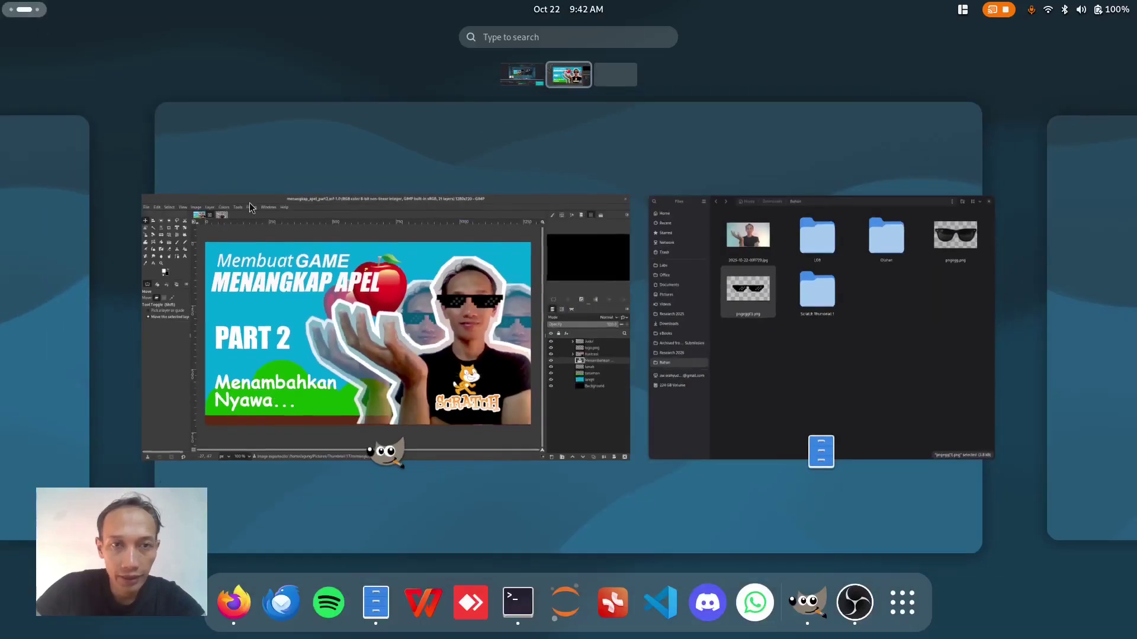
pyautogui.click(758, 355)
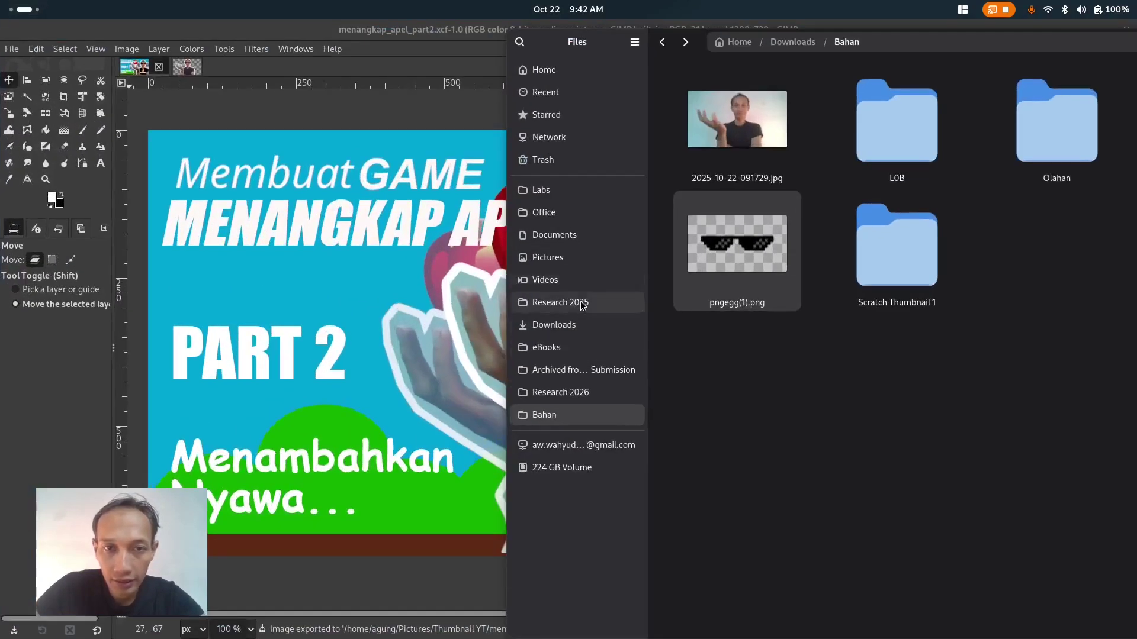
pyautogui.click(579, 258)
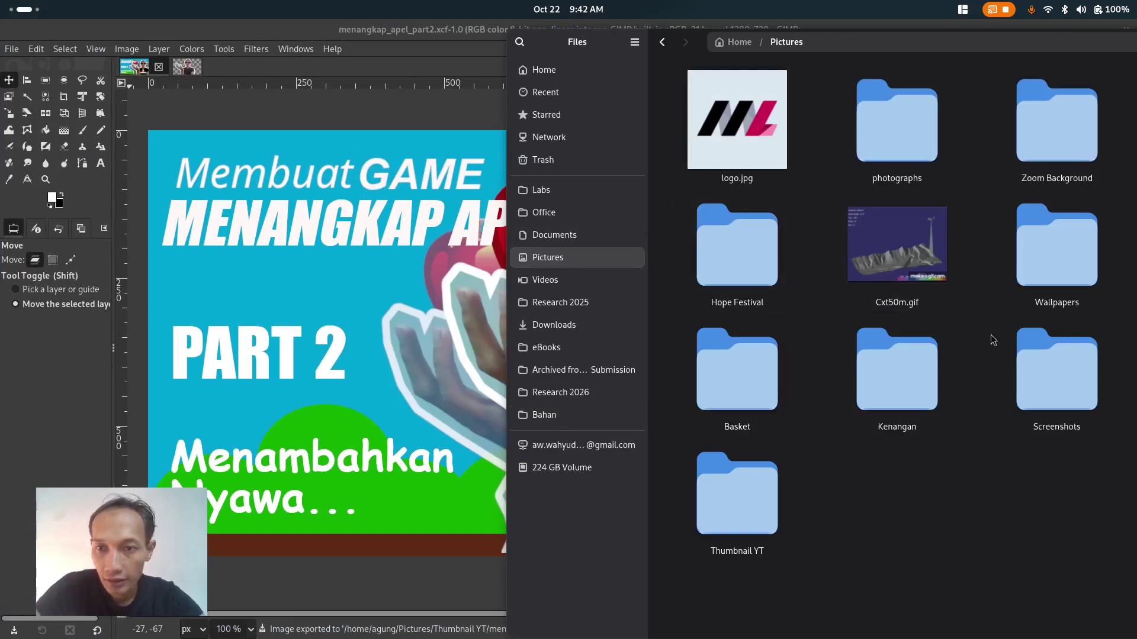
pyautogui.doubleClick(751, 496)
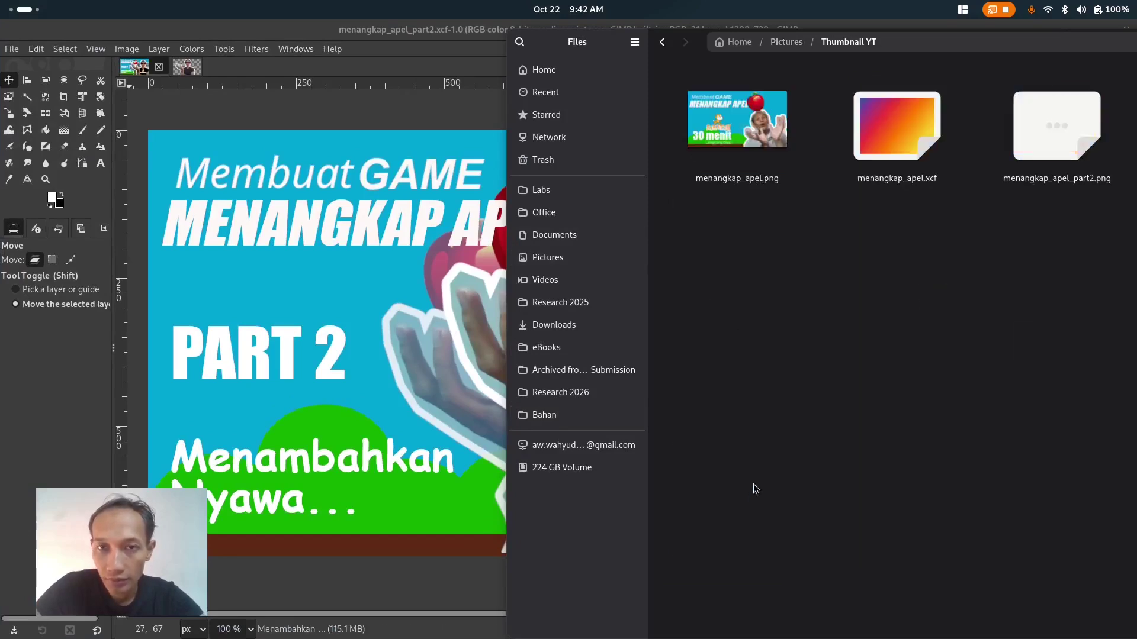
pyautogui.doubleClick(1047, 144)
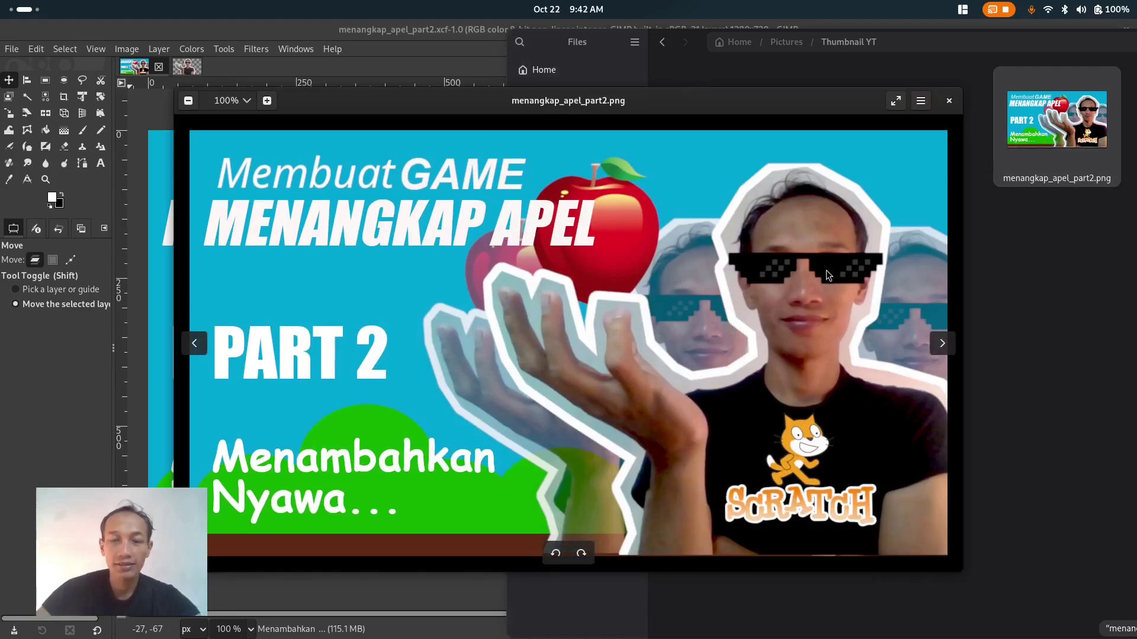
pyautogui.moveTo(644, 102)
pyautogui.mouseDown()
pyautogui.moveTo(608, 165)
pyautogui.moveTo(596, 230)
pyautogui.moveTo(652, 94)
pyautogui.mouseUp()
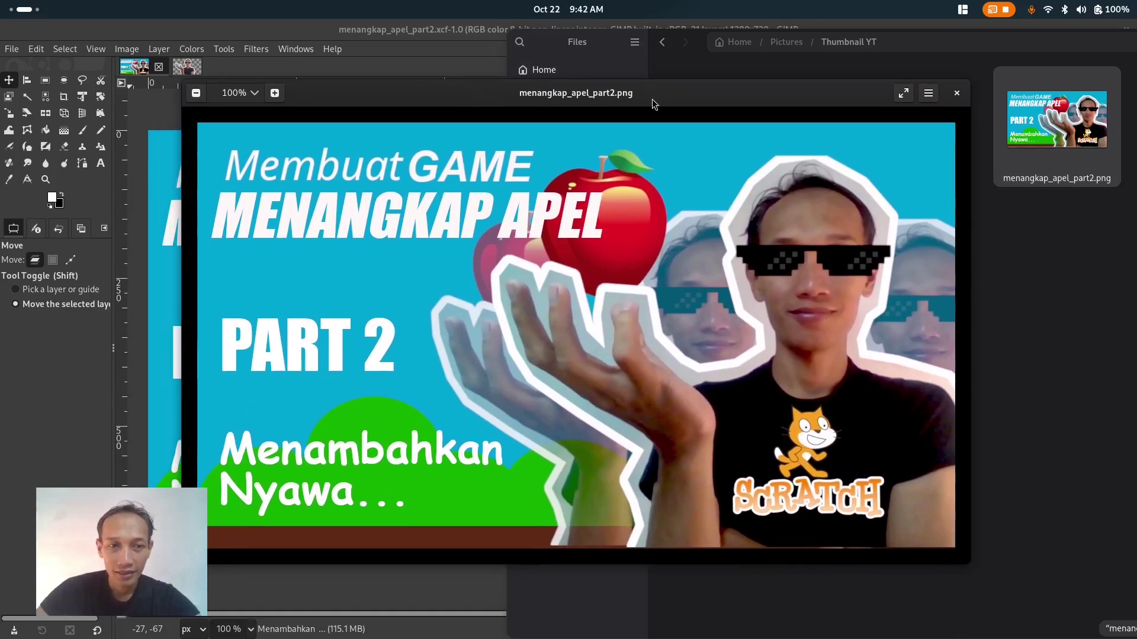